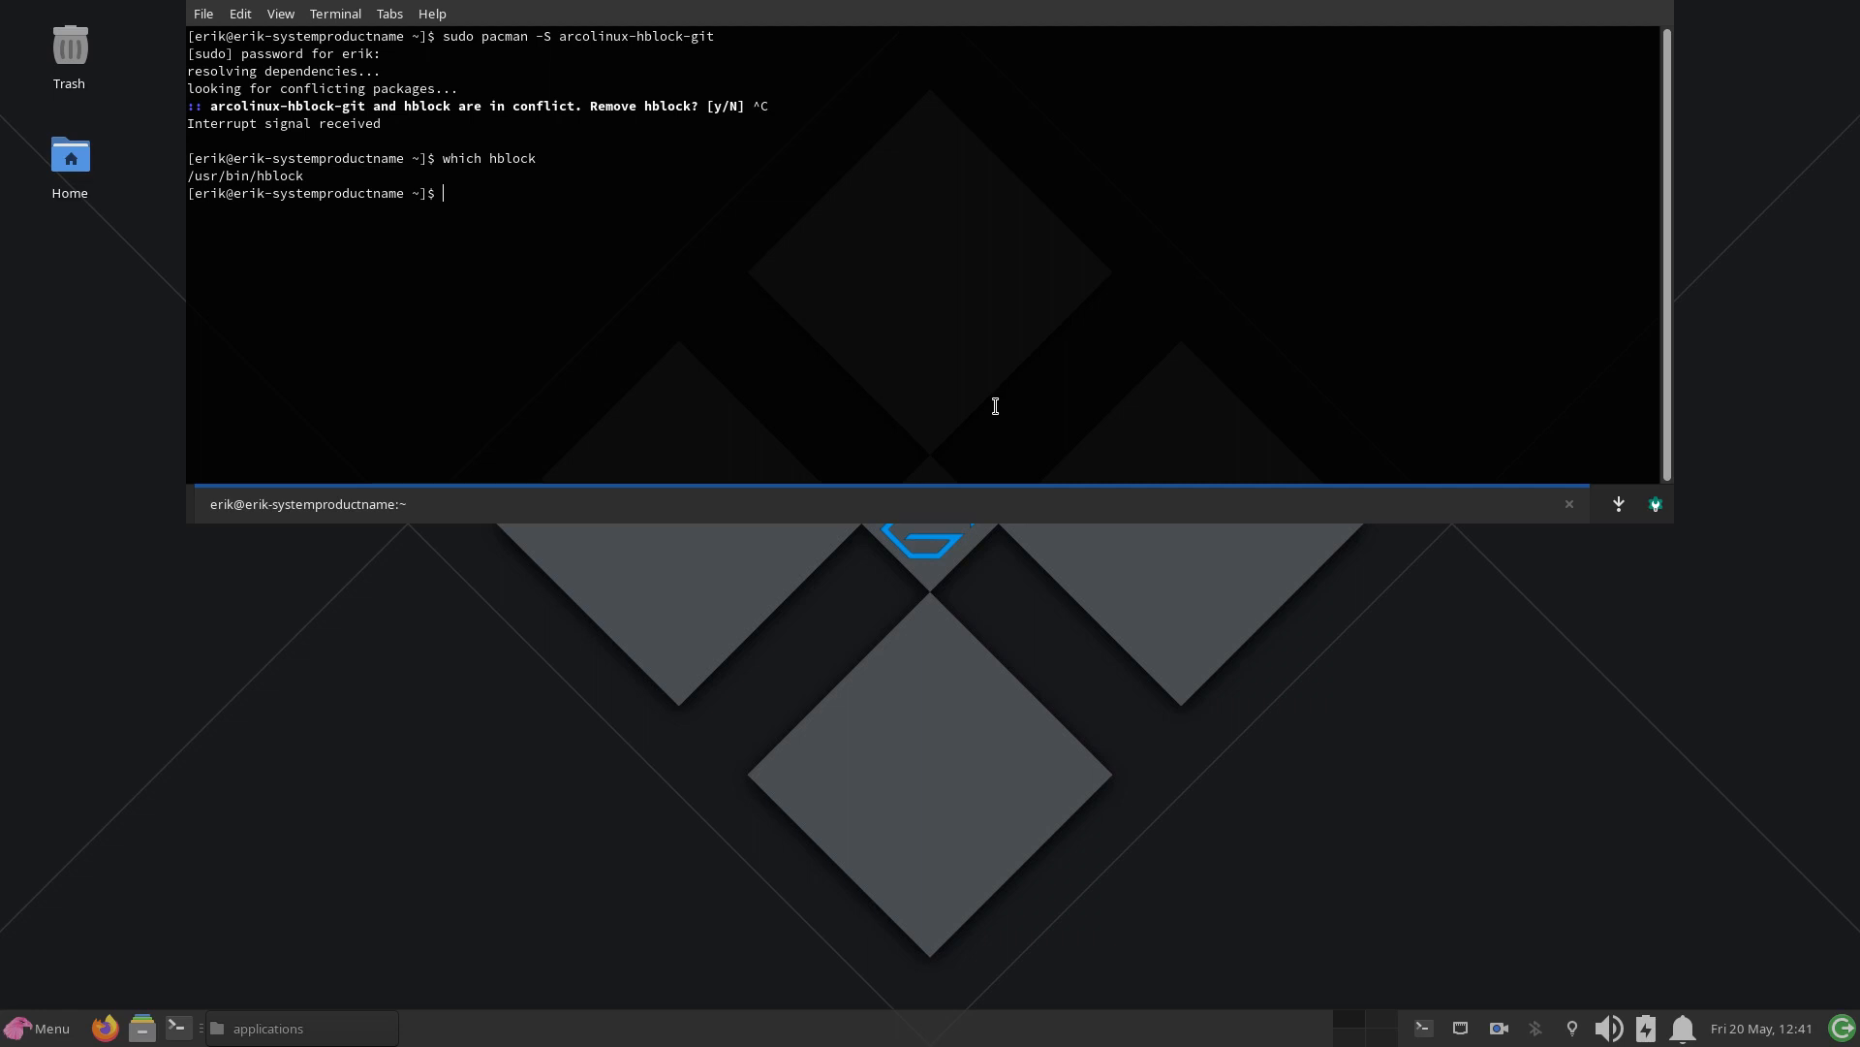
Step: Hide the drop-down terminal and check the Hblock option in Garuda Assistant's settings, then close the assistant
{"action": "key", "text": "F12"}
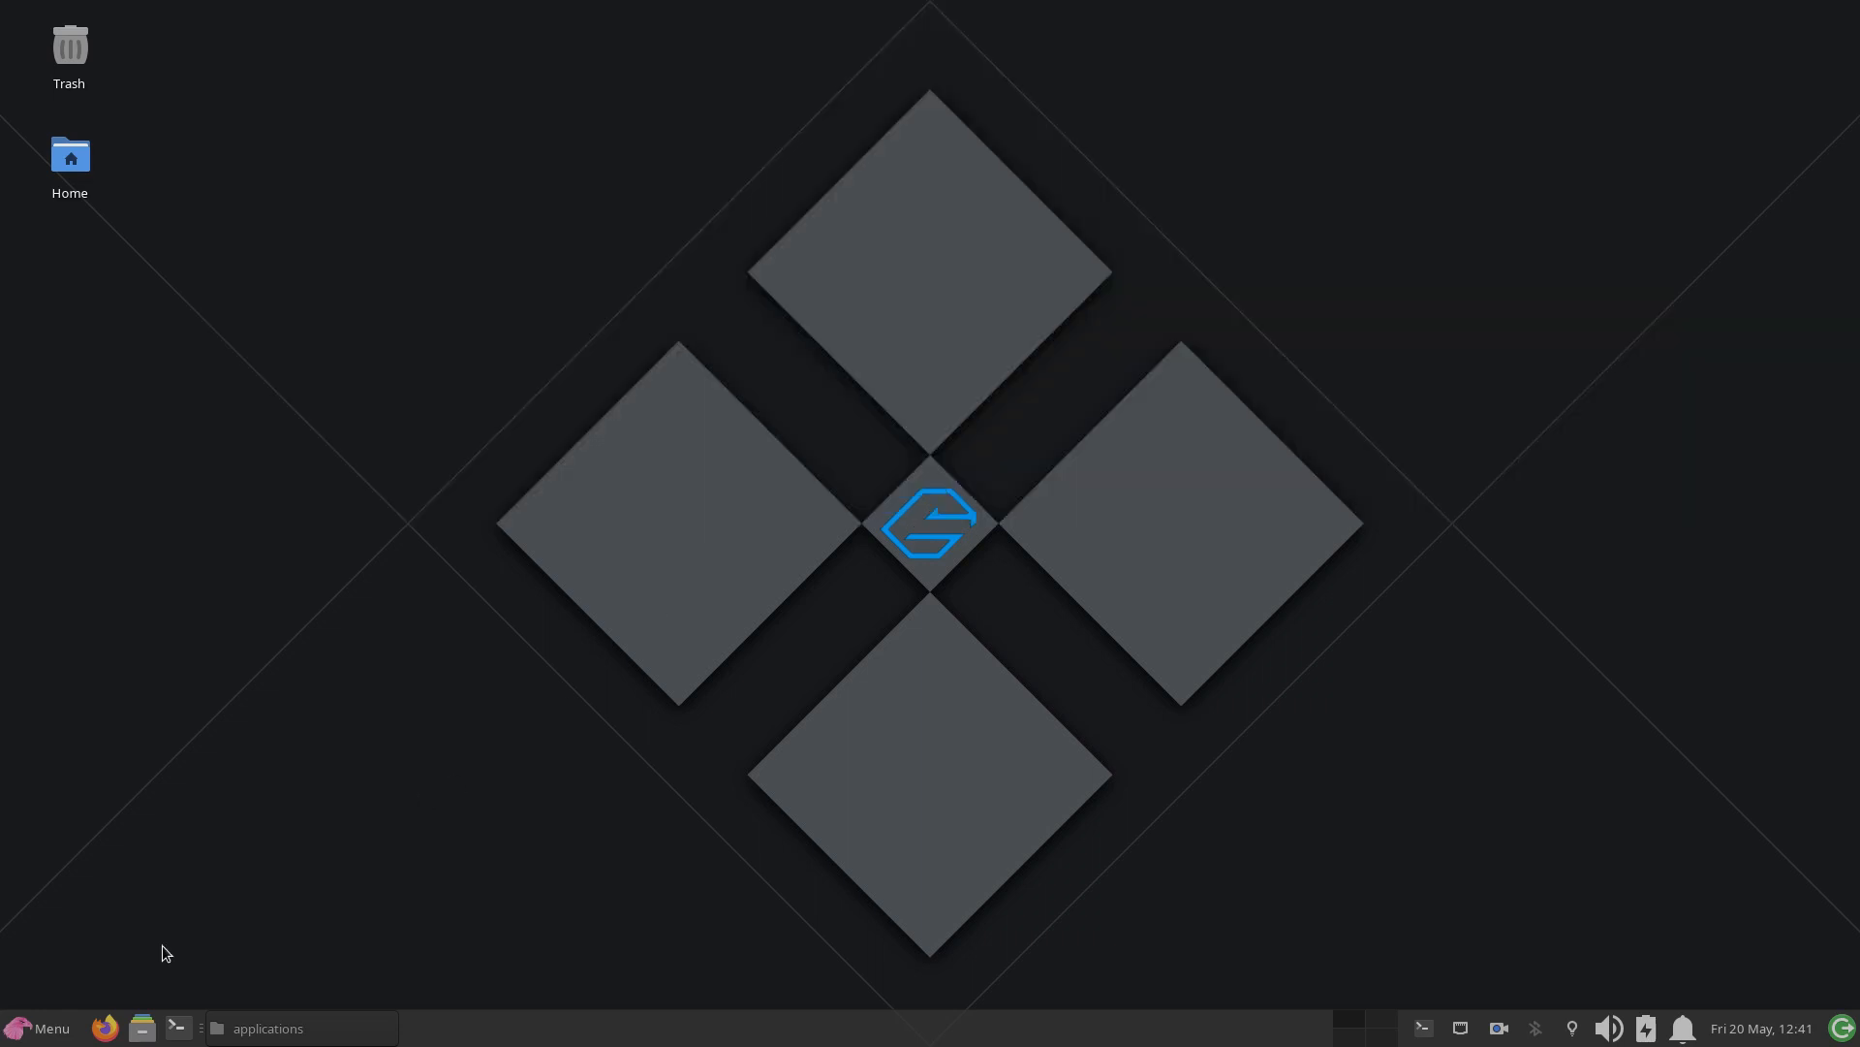
{"action": "left_click", "coordinate": [39, 1035]}
{"action": "type", "text": "garu"}
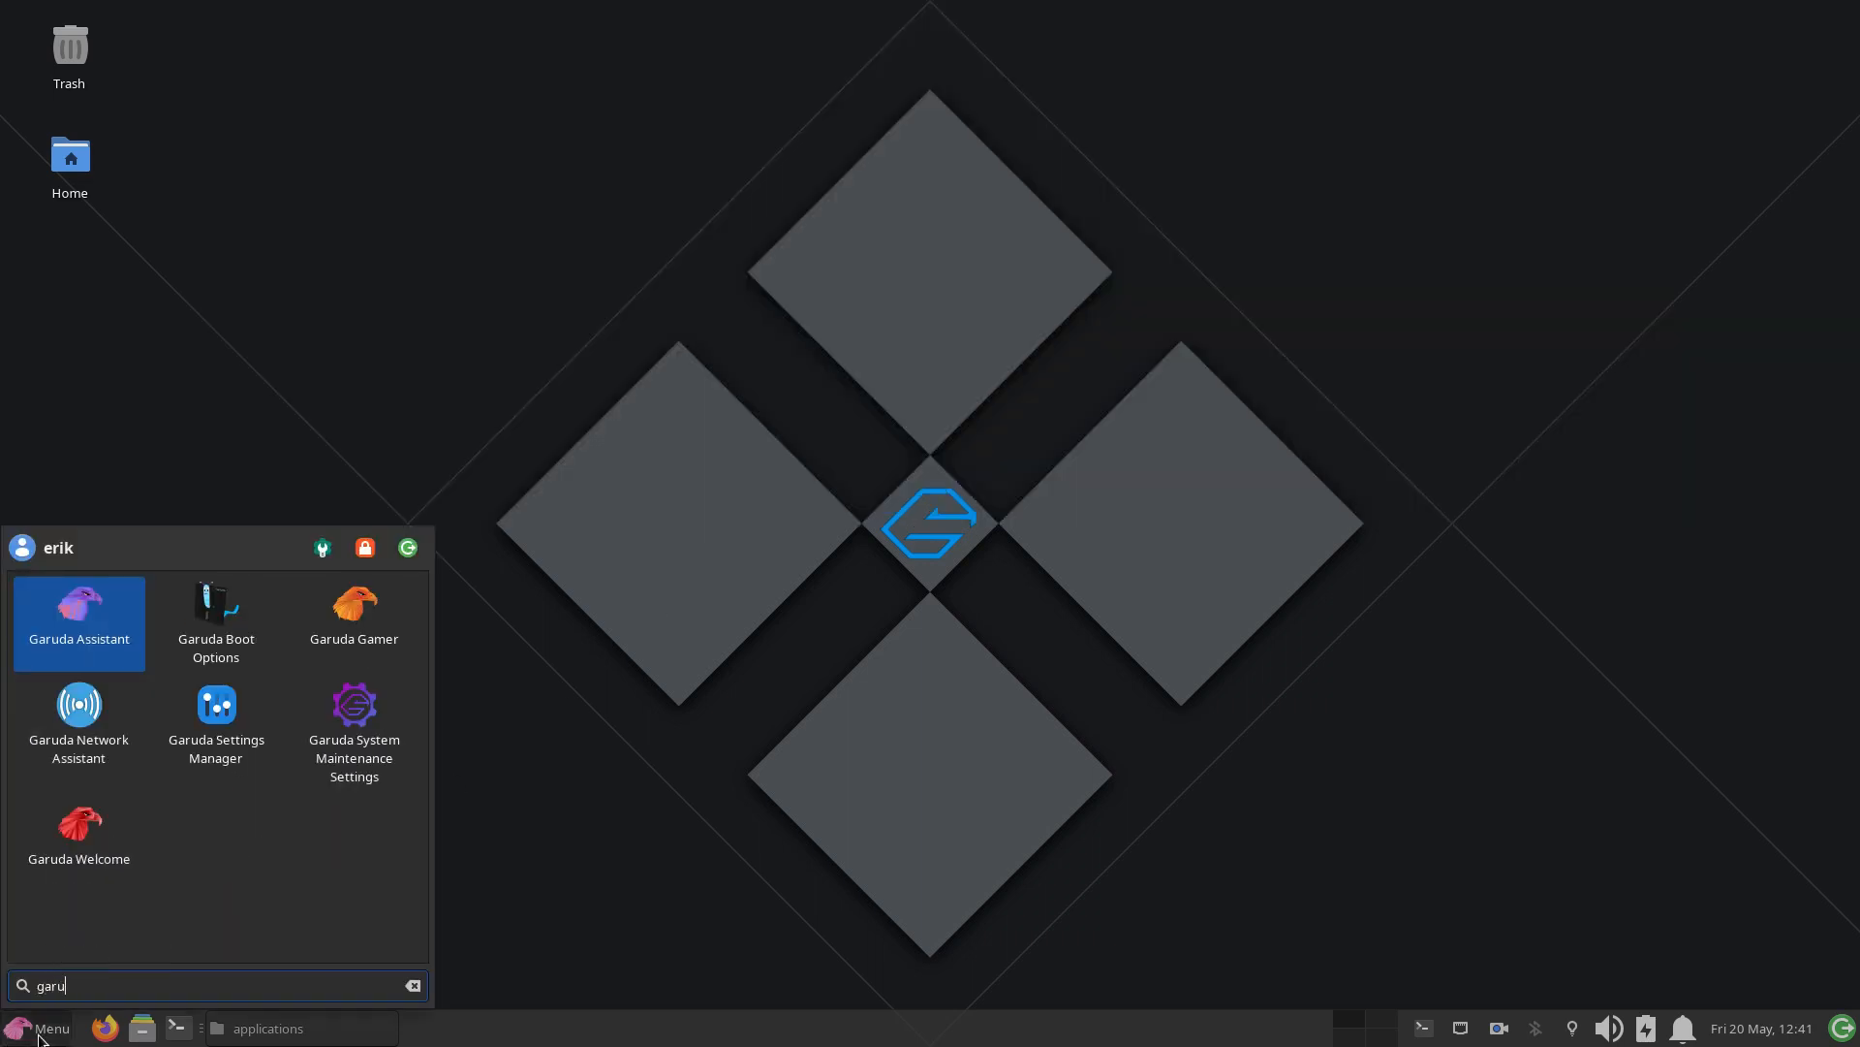
{"action": "left_click", "coordinate": [86, 618]}
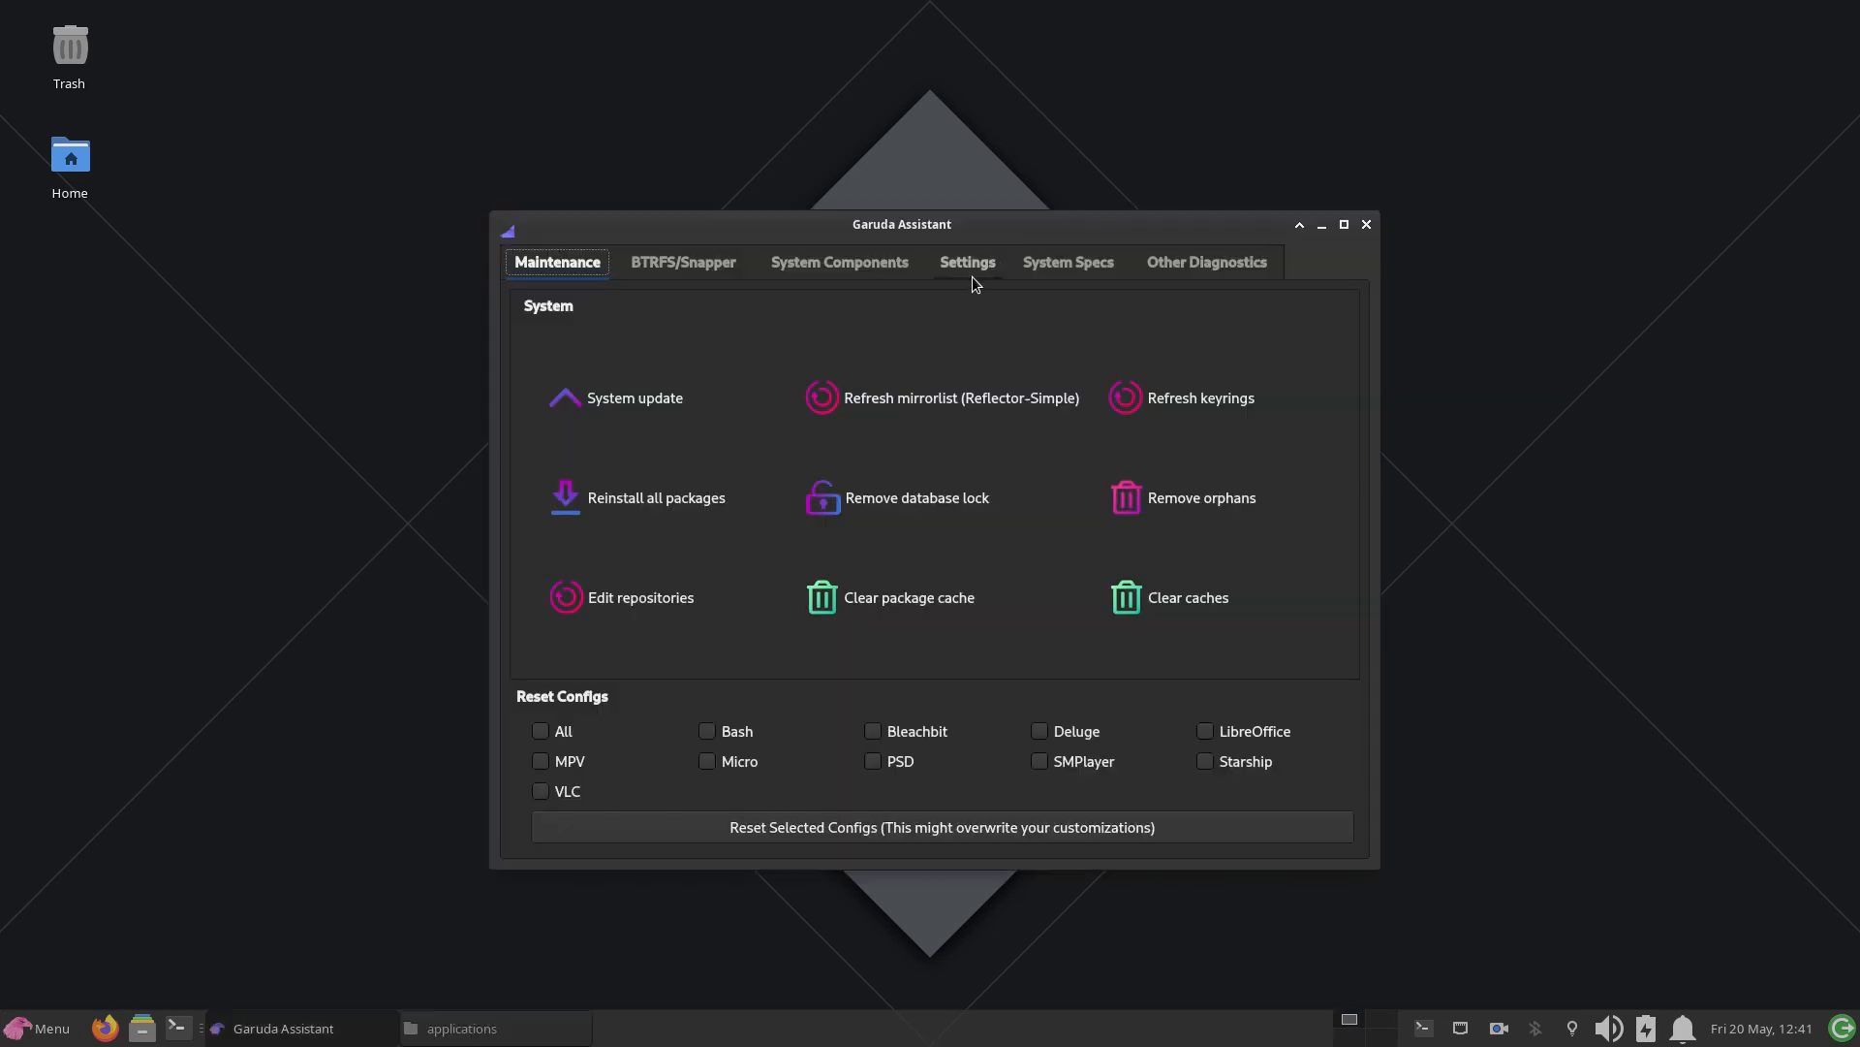
{"action": "left_click", "coordinate": [973, 274]}
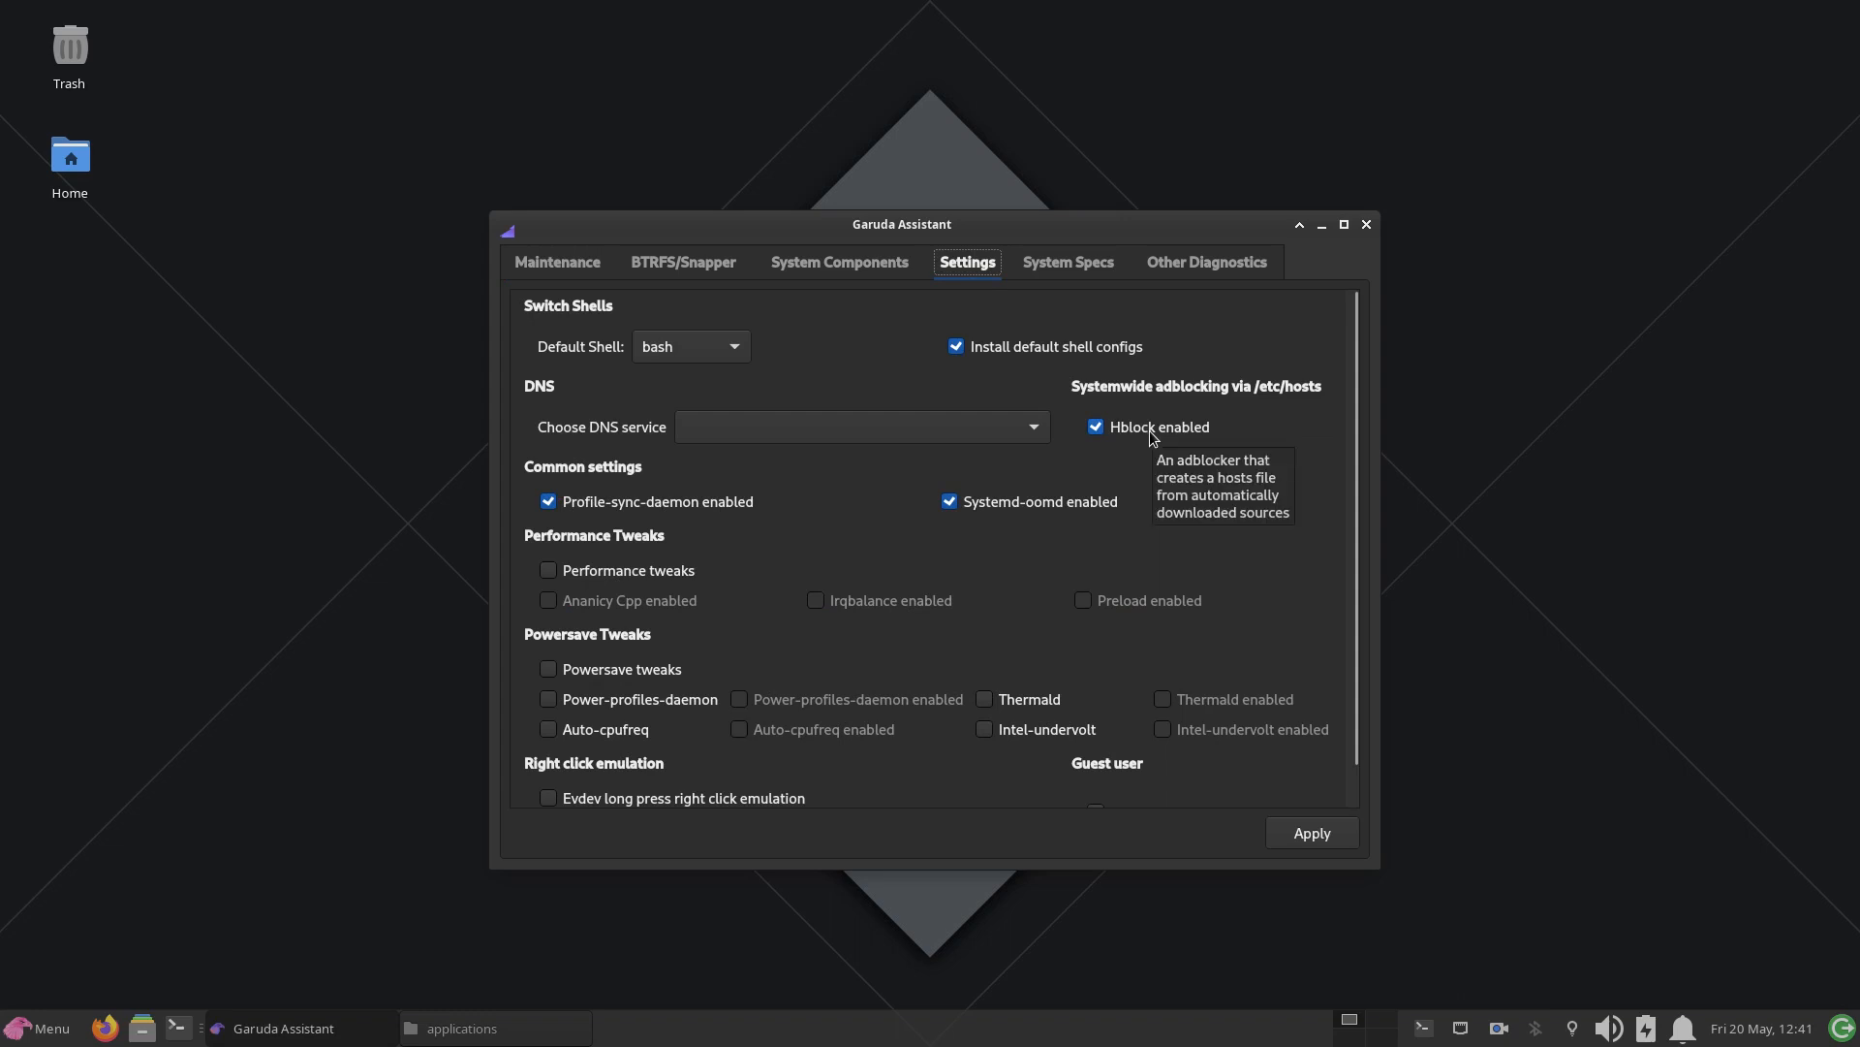
{"action": "left_click", "coordinate": [1367, 225]}
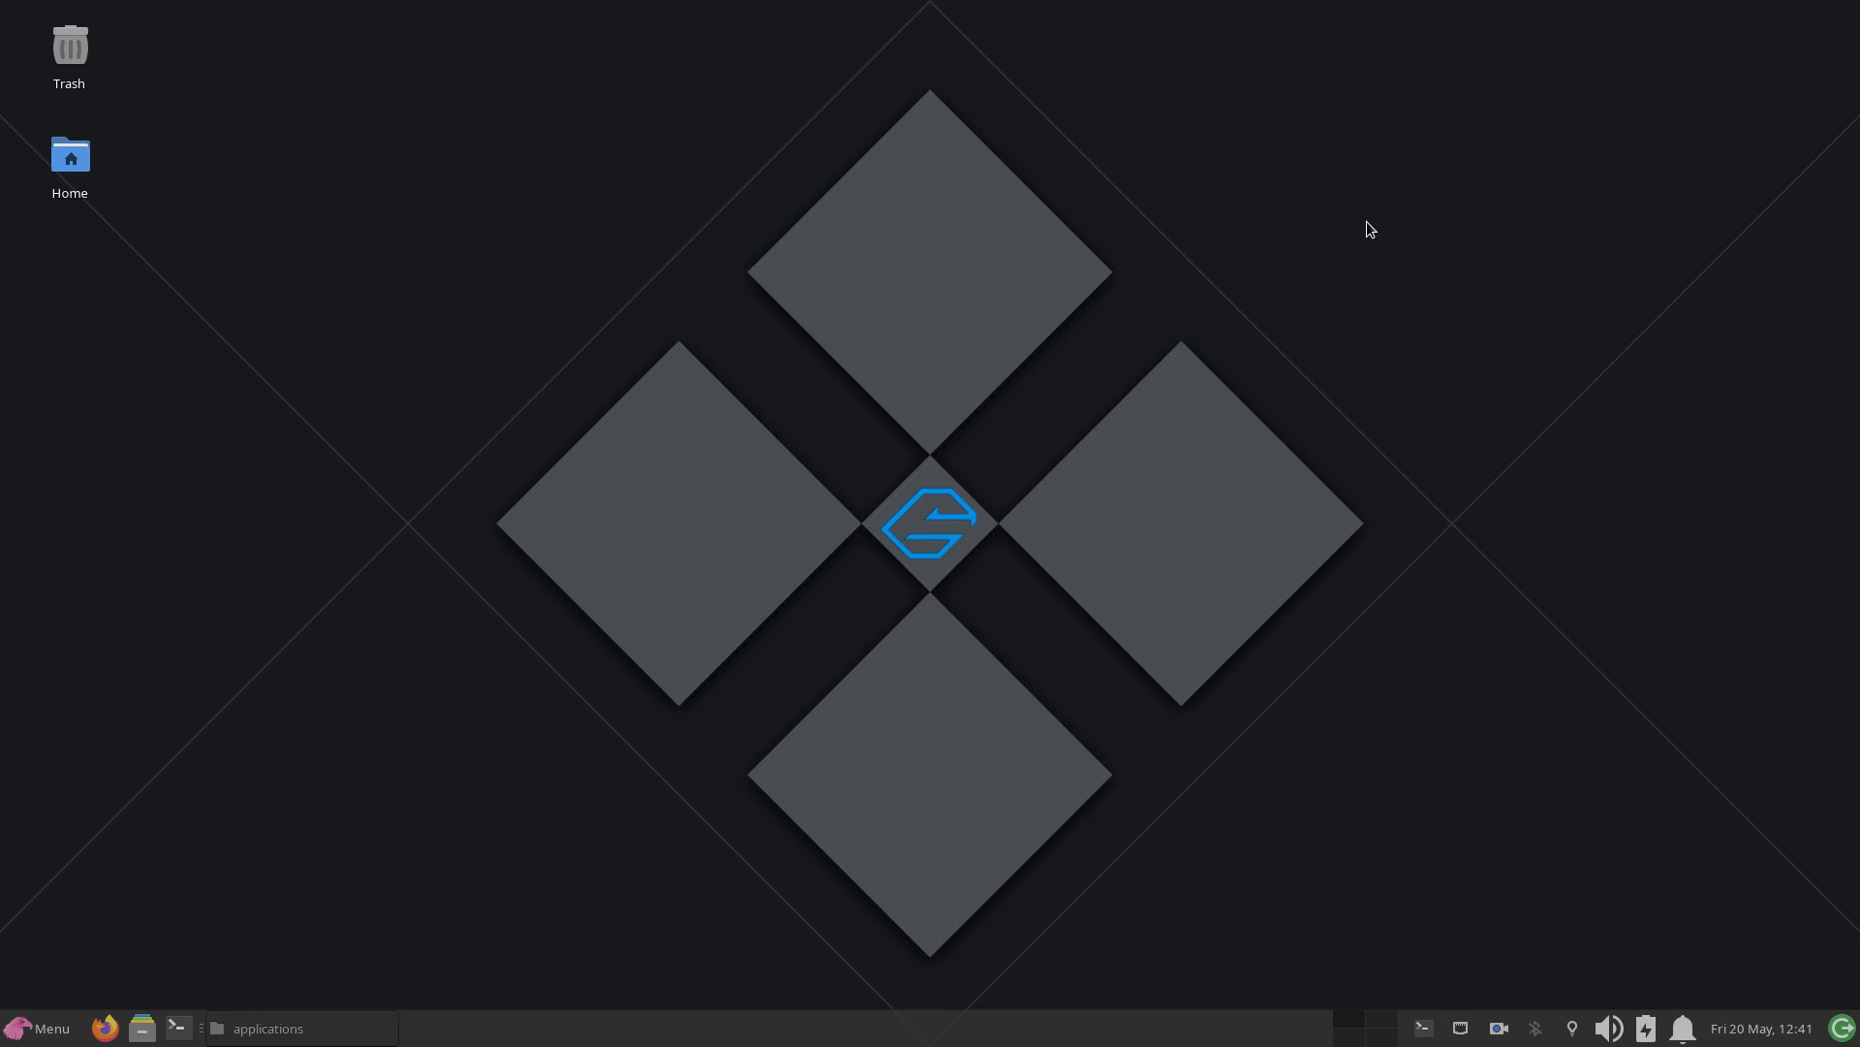
Step: Launch archlinux-tweak-tool from a new terminal window and authenticate with the account password
{"action": "left_click", "coordinate": [178, 1028]}
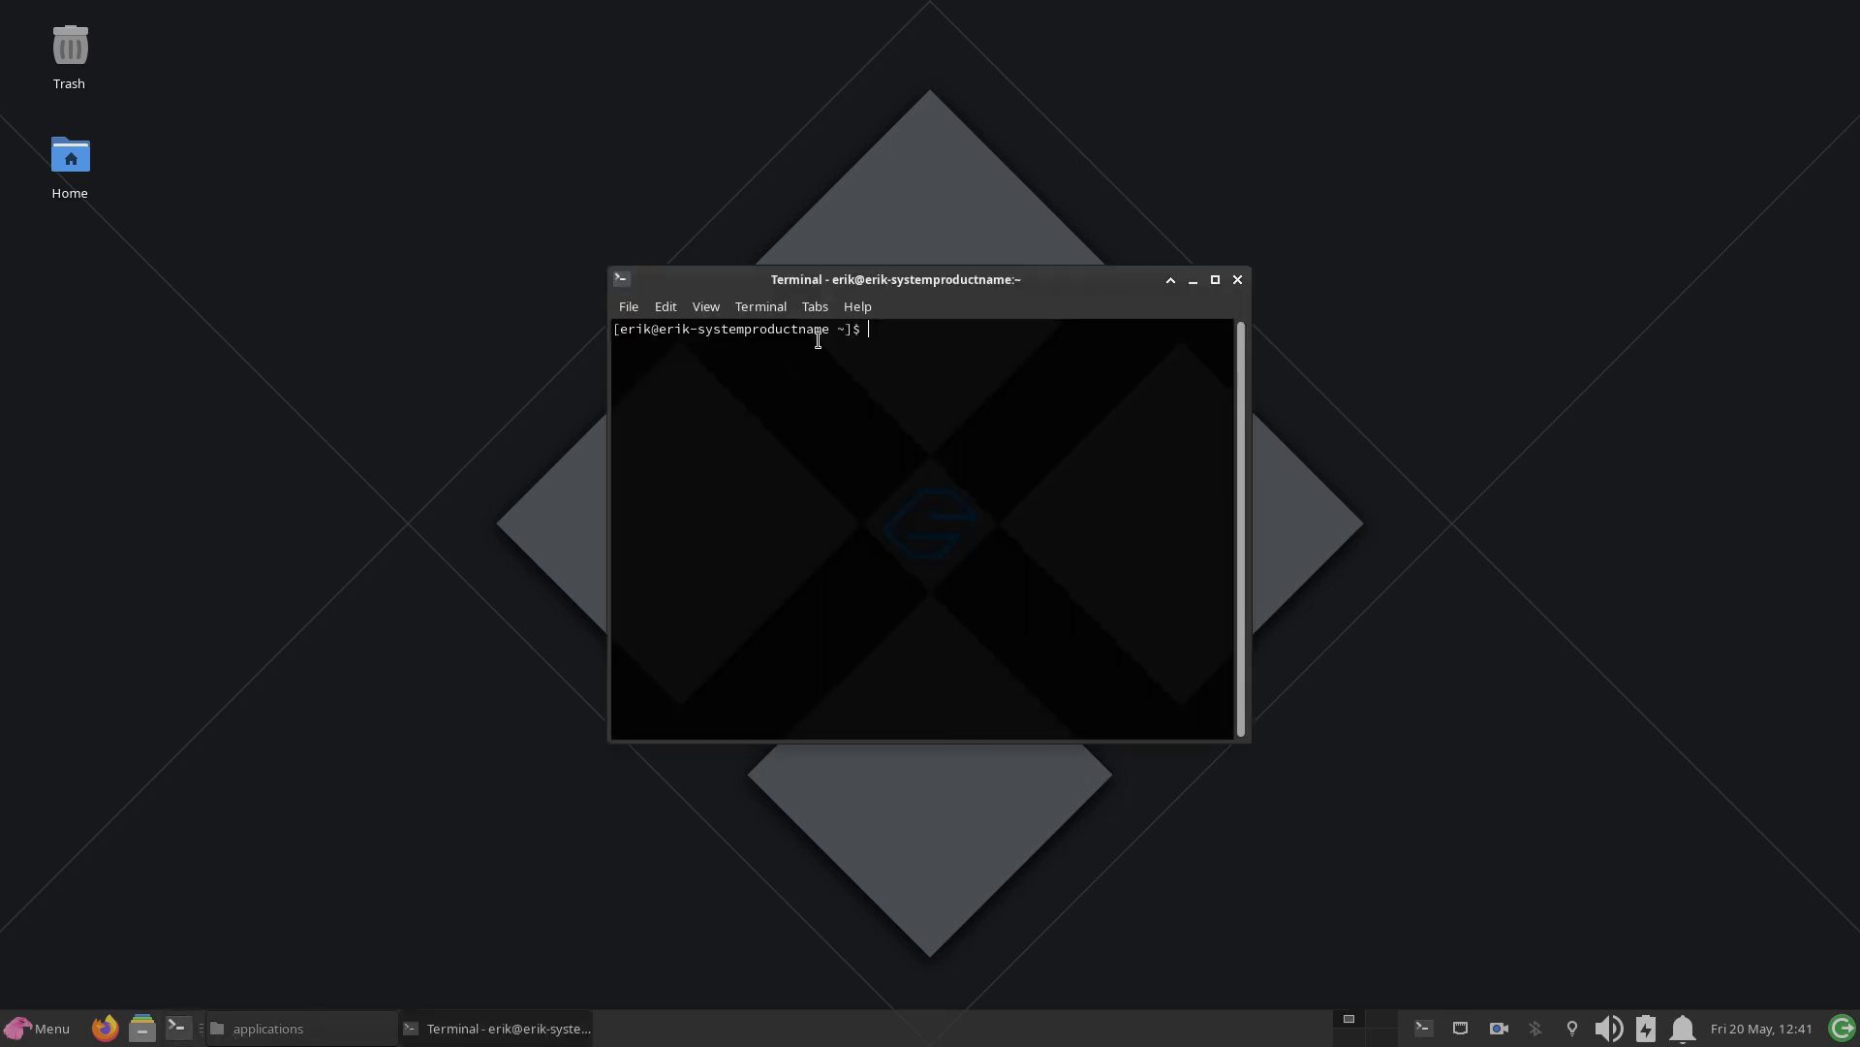
{"action": "left_click_drag", "start_coordinate": [892, 287], "coordinate": [969, 182]}
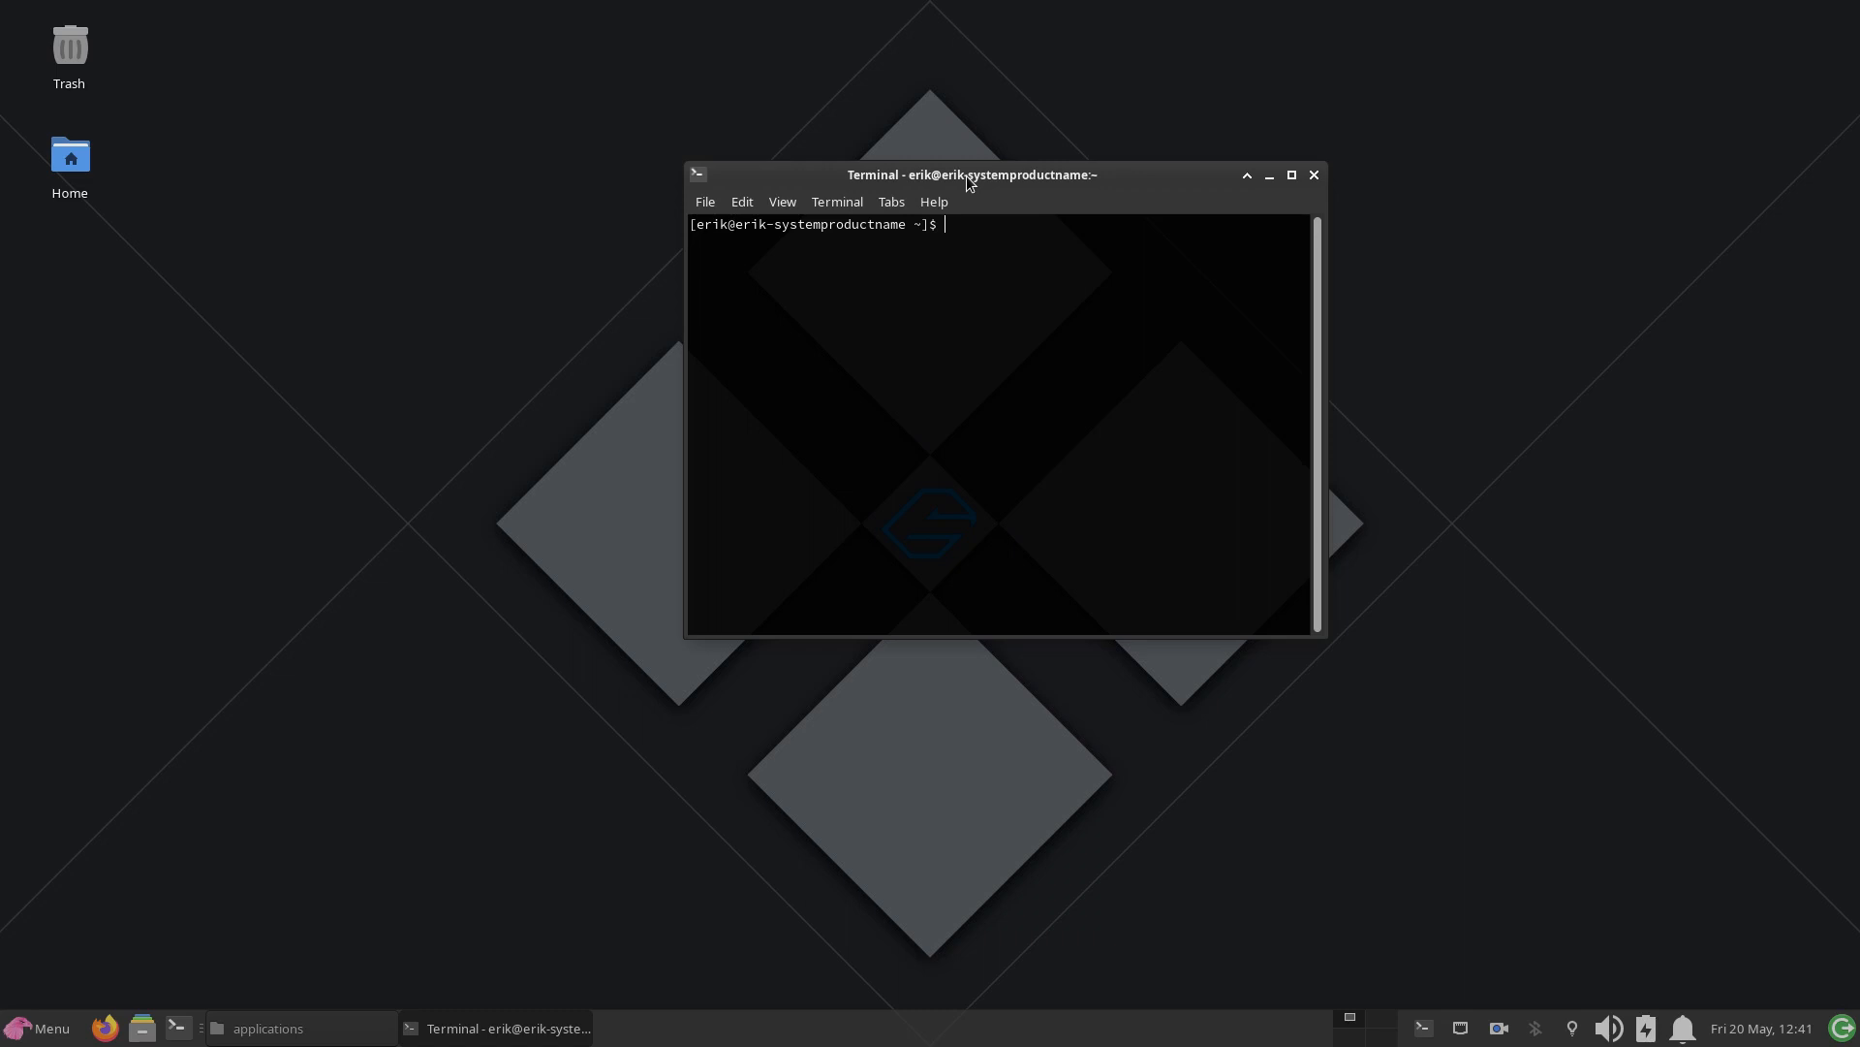
{"action": "type", "text": "archl"}
{"action": "key", "text": "Tab"}
{"action": "key", "text": "Return"}
{"action": "type", "text": "••••"}
{"action": "key", "text": "Return"}
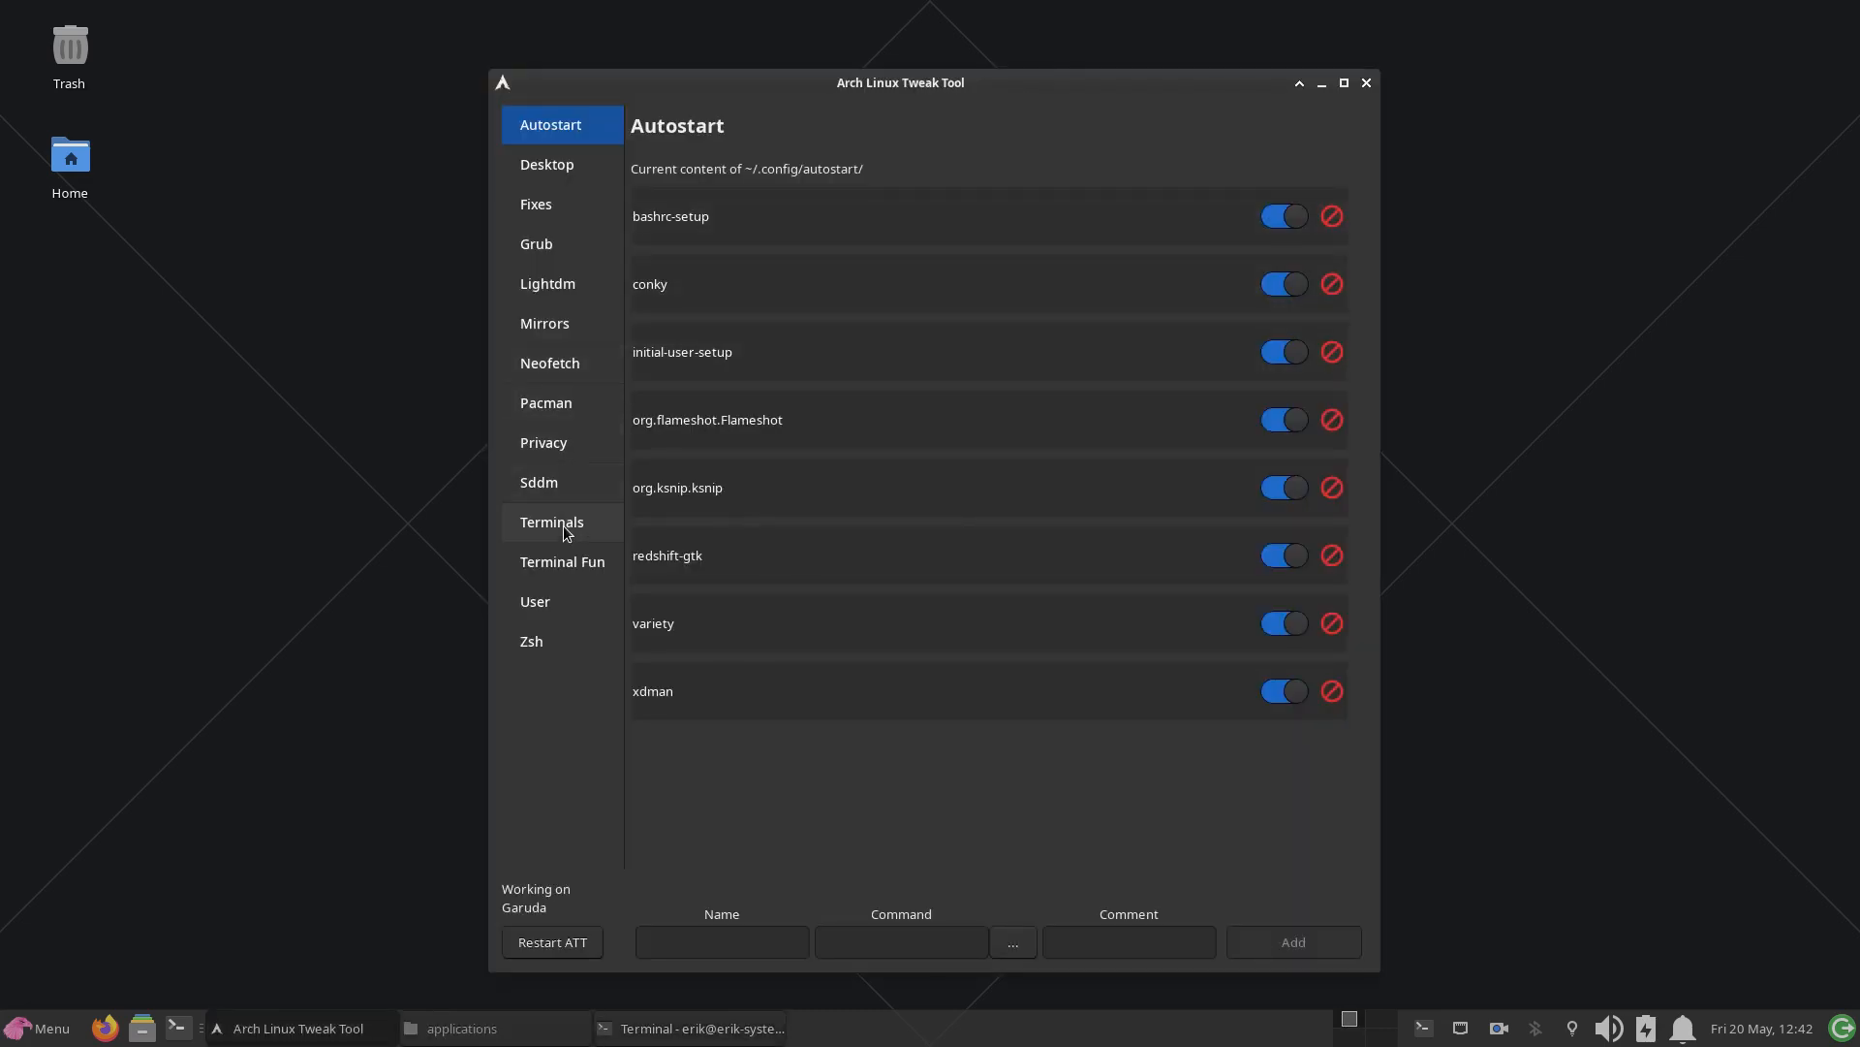
Step: Disable hblock in the Arch Linux Tweak Tool's privacy settings
{"action": "left_click", "coordinate": [571, 450]}
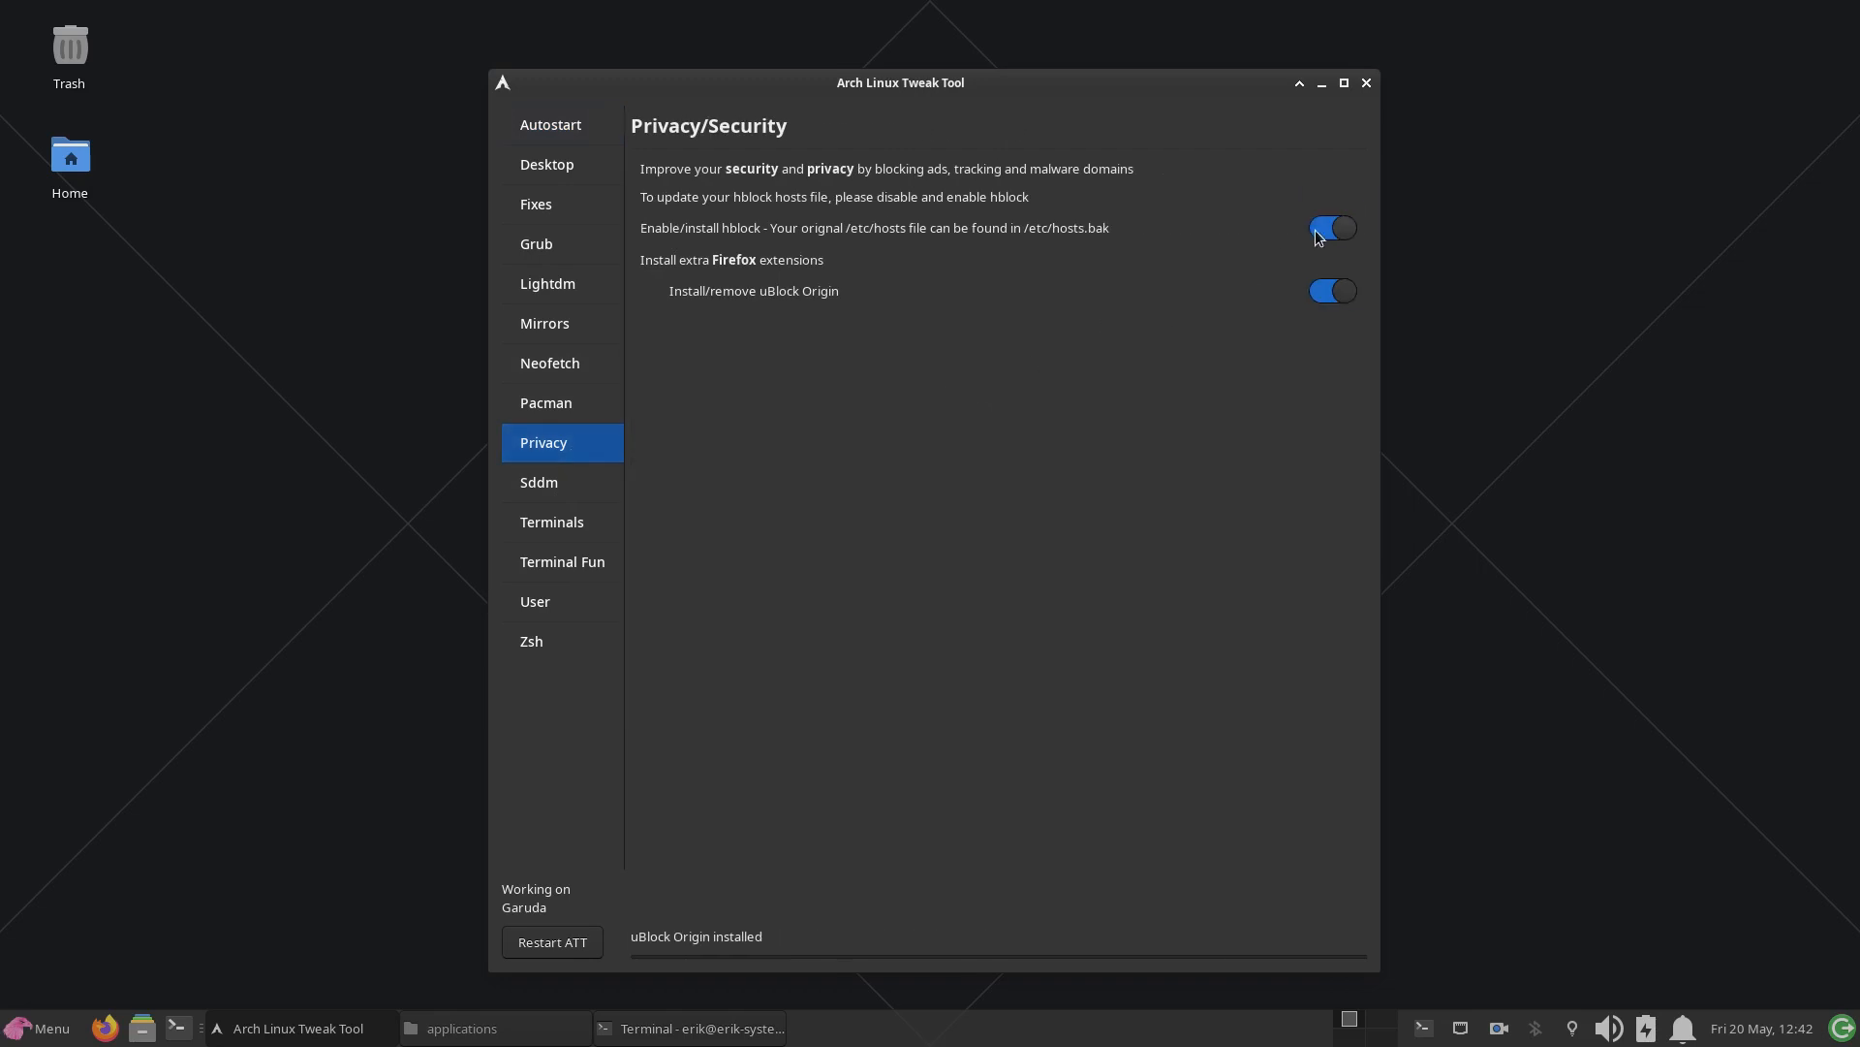
{"action": "left_click_drag", "start_coordinate": [1129, 82], "coordinate": [1500, 13]}
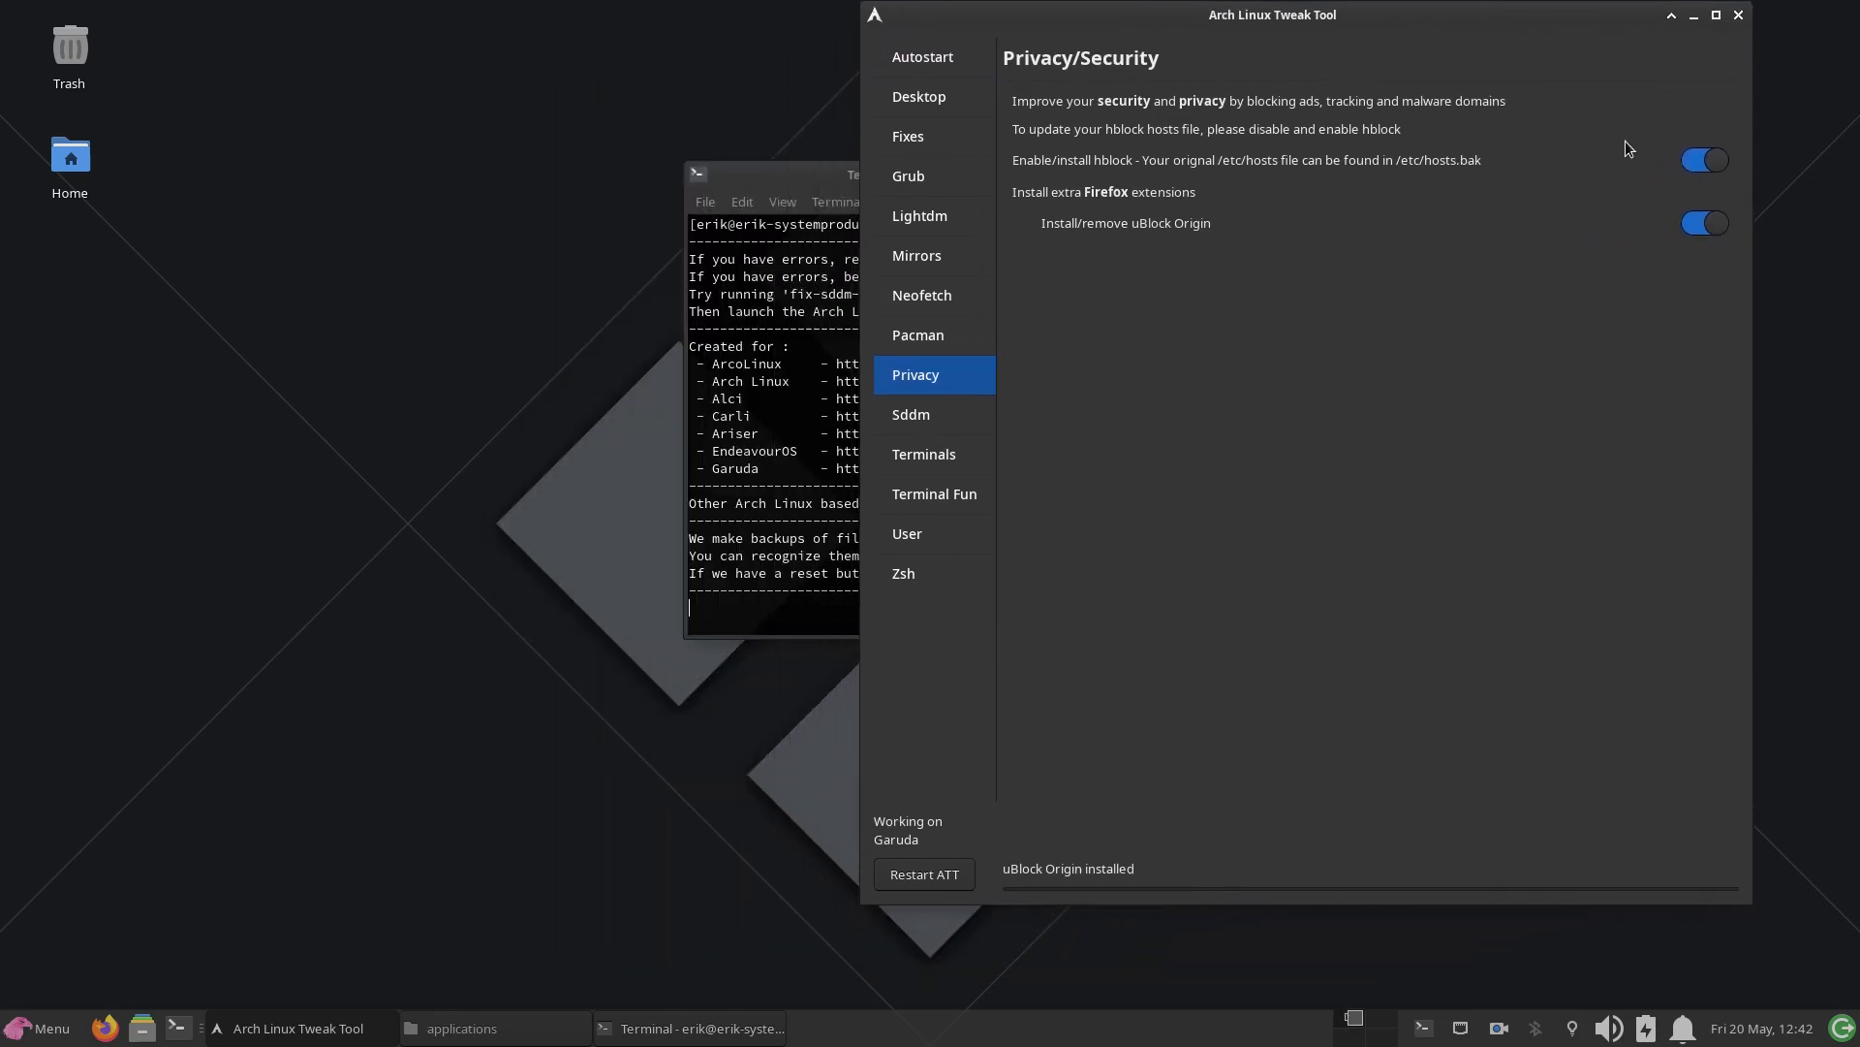
{"action": "left_click", "coordinate": [1698, 163]}
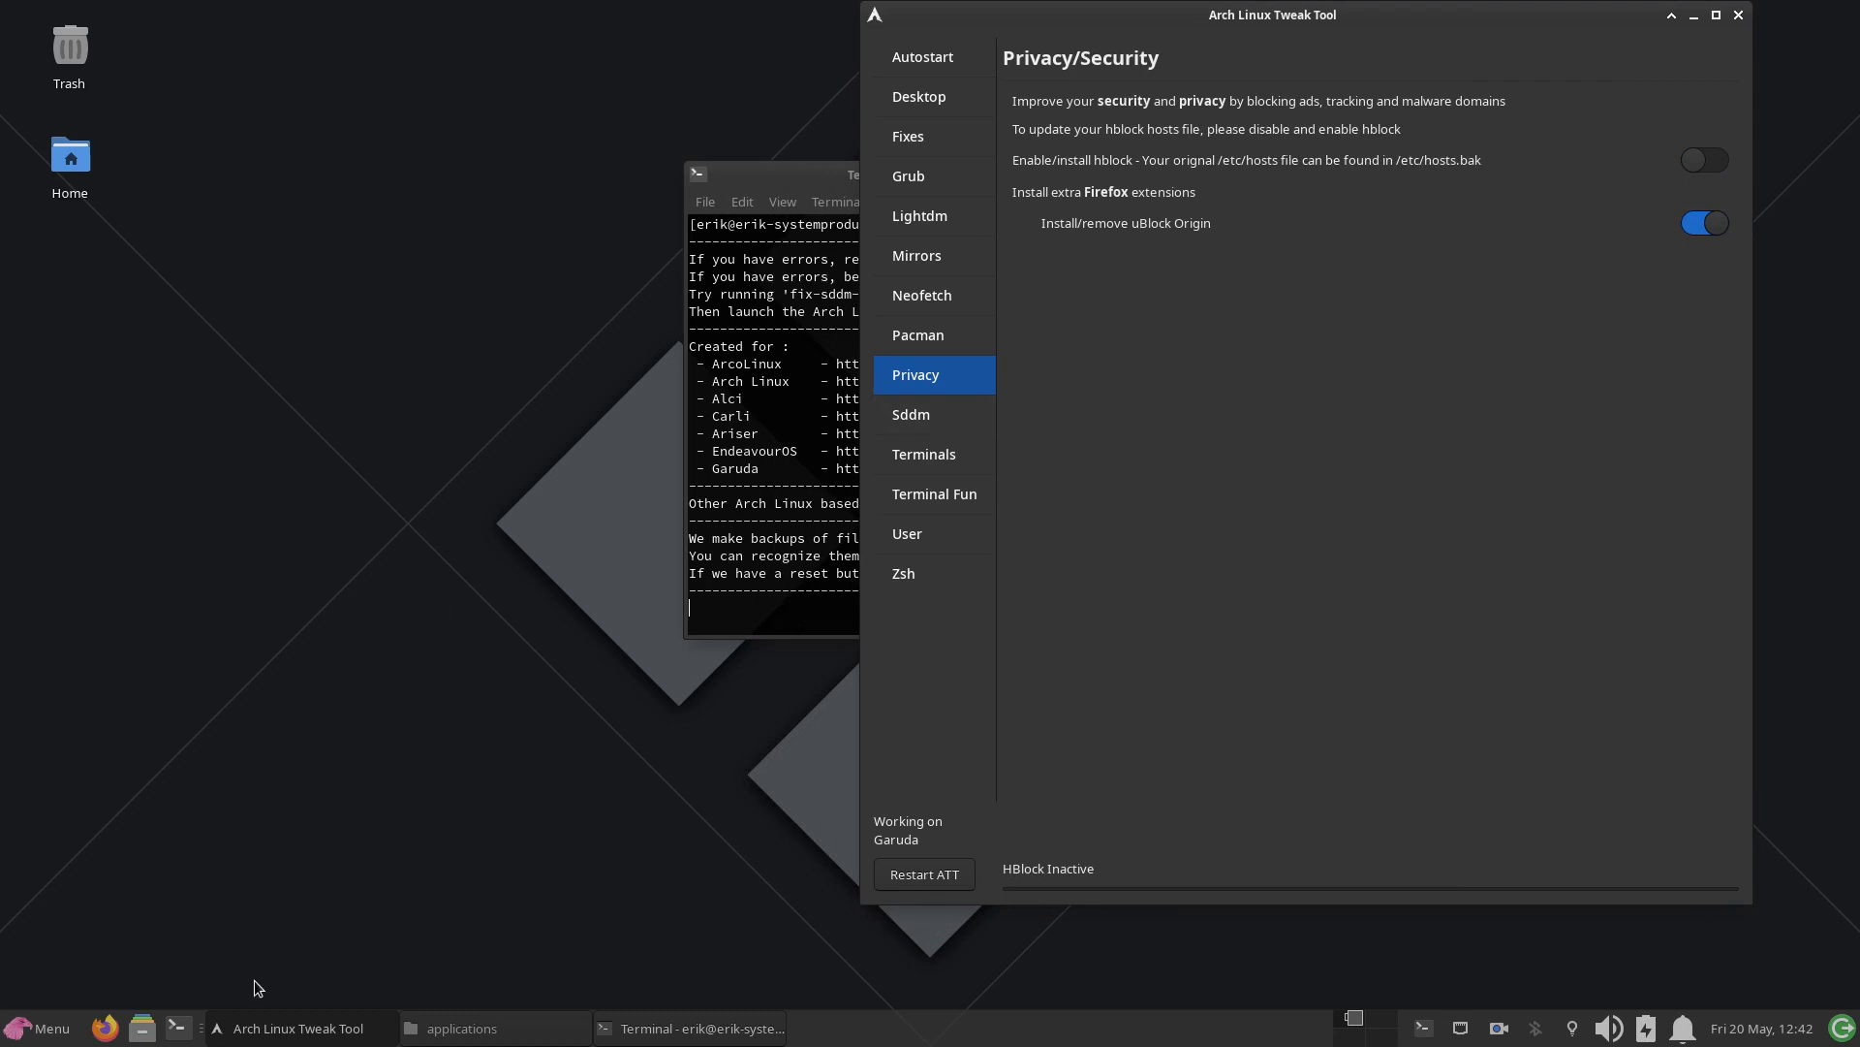
Step: Open Sublime Text and close every file except hosts to inspect the /etc/hosts content
{"action": "left_click", "coordinate": [36, 1037]}
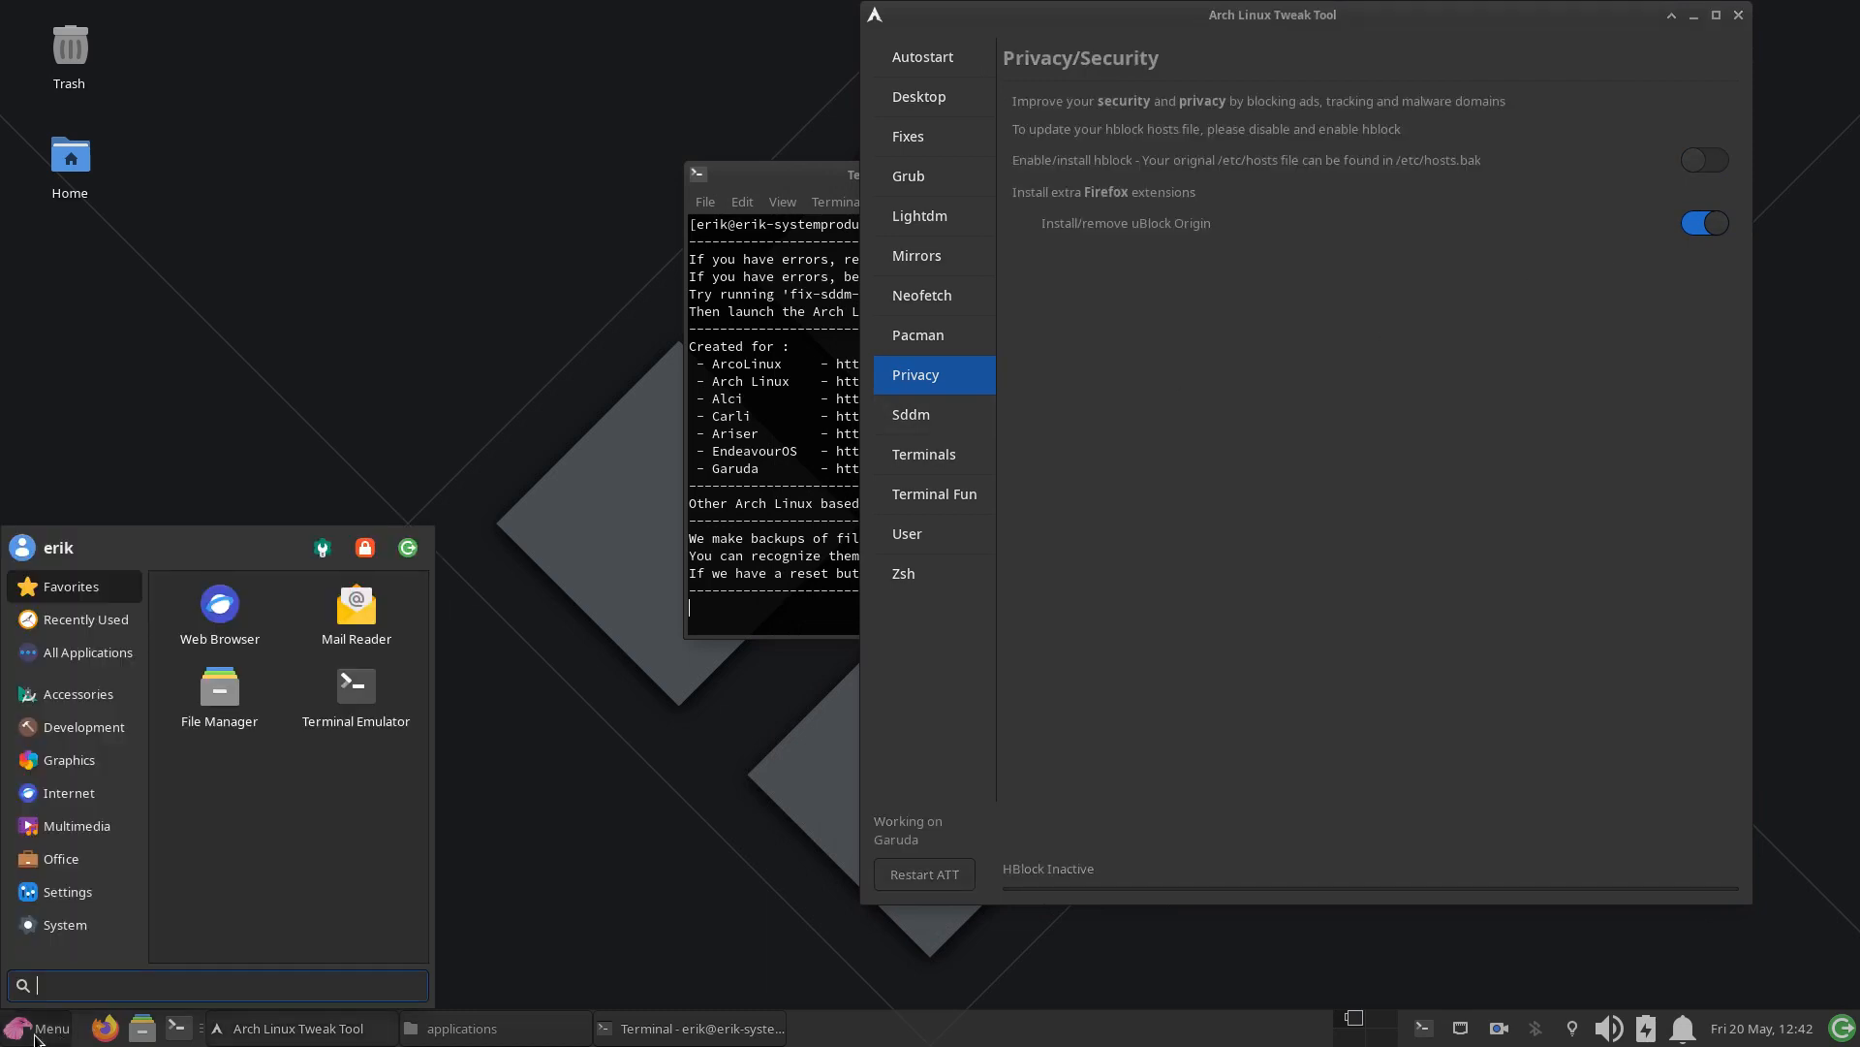
{"action": "type", "text": "subl"}
{"action": "key", "text": "Return"}
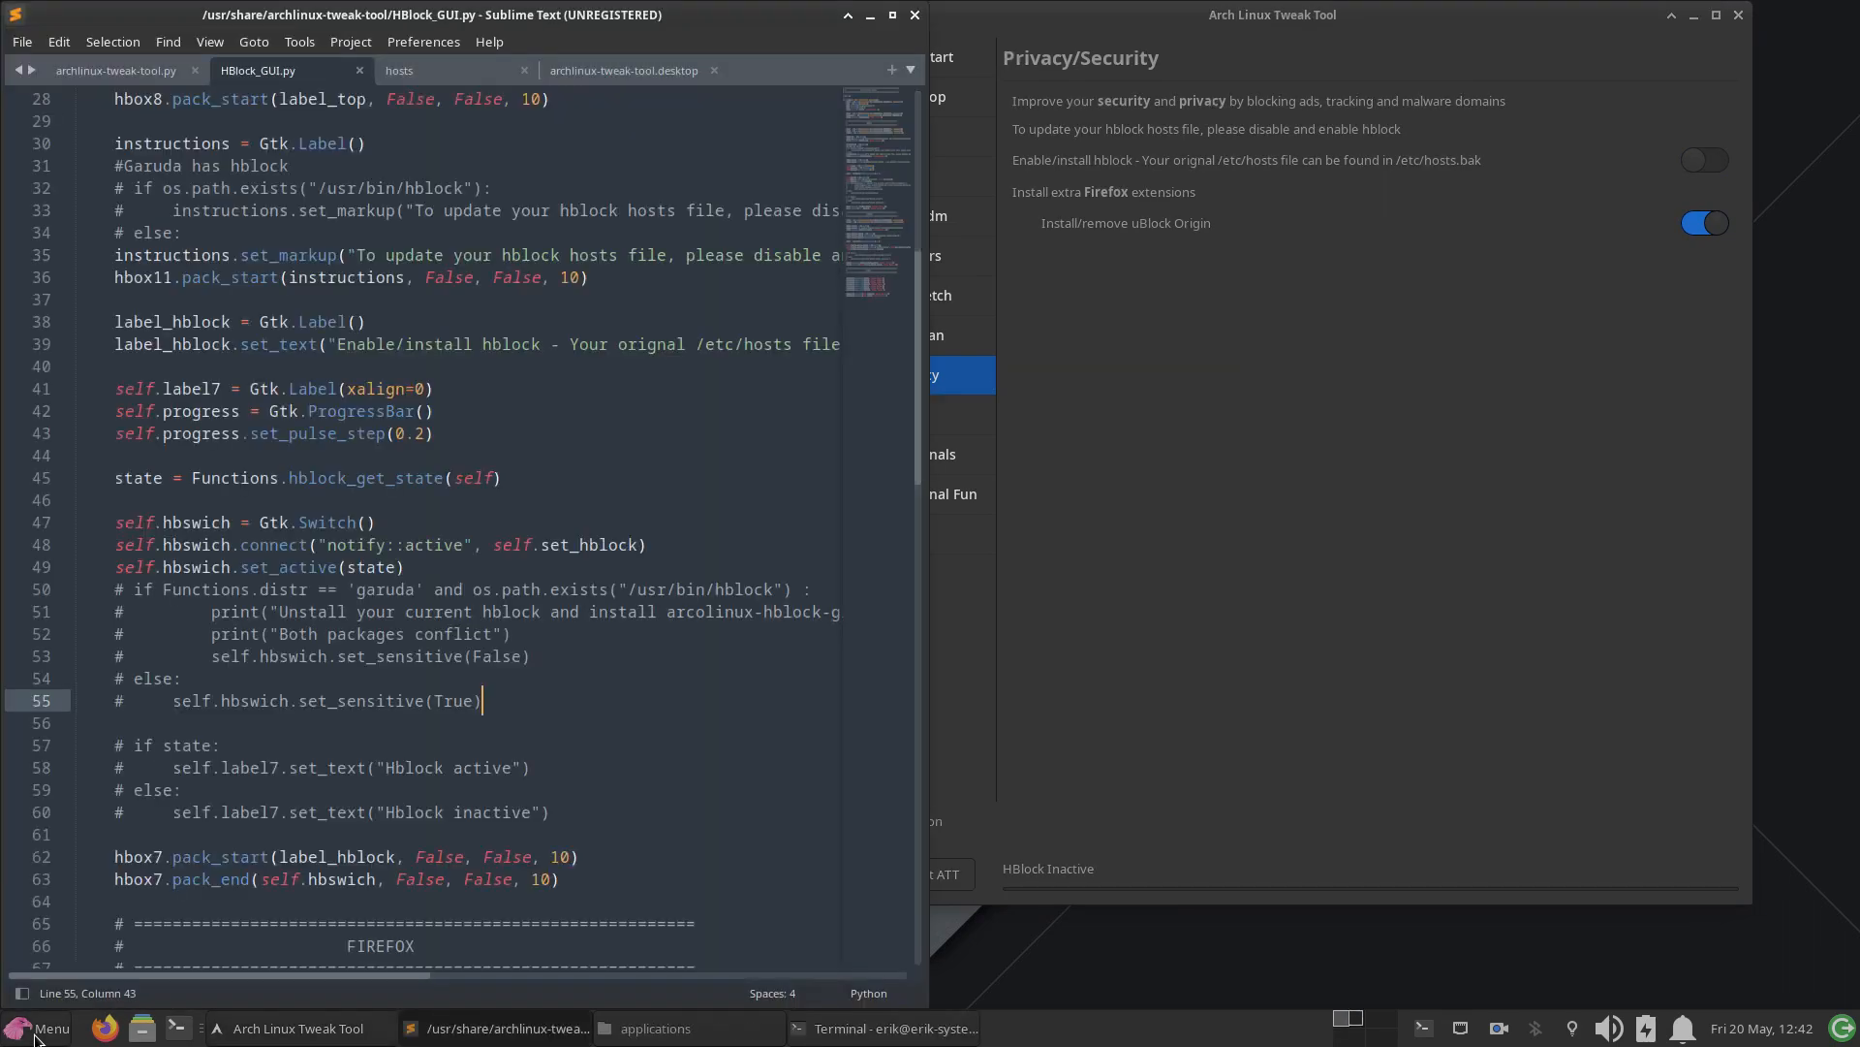
{"action": "left_click", "coordinate": [359, 71]}
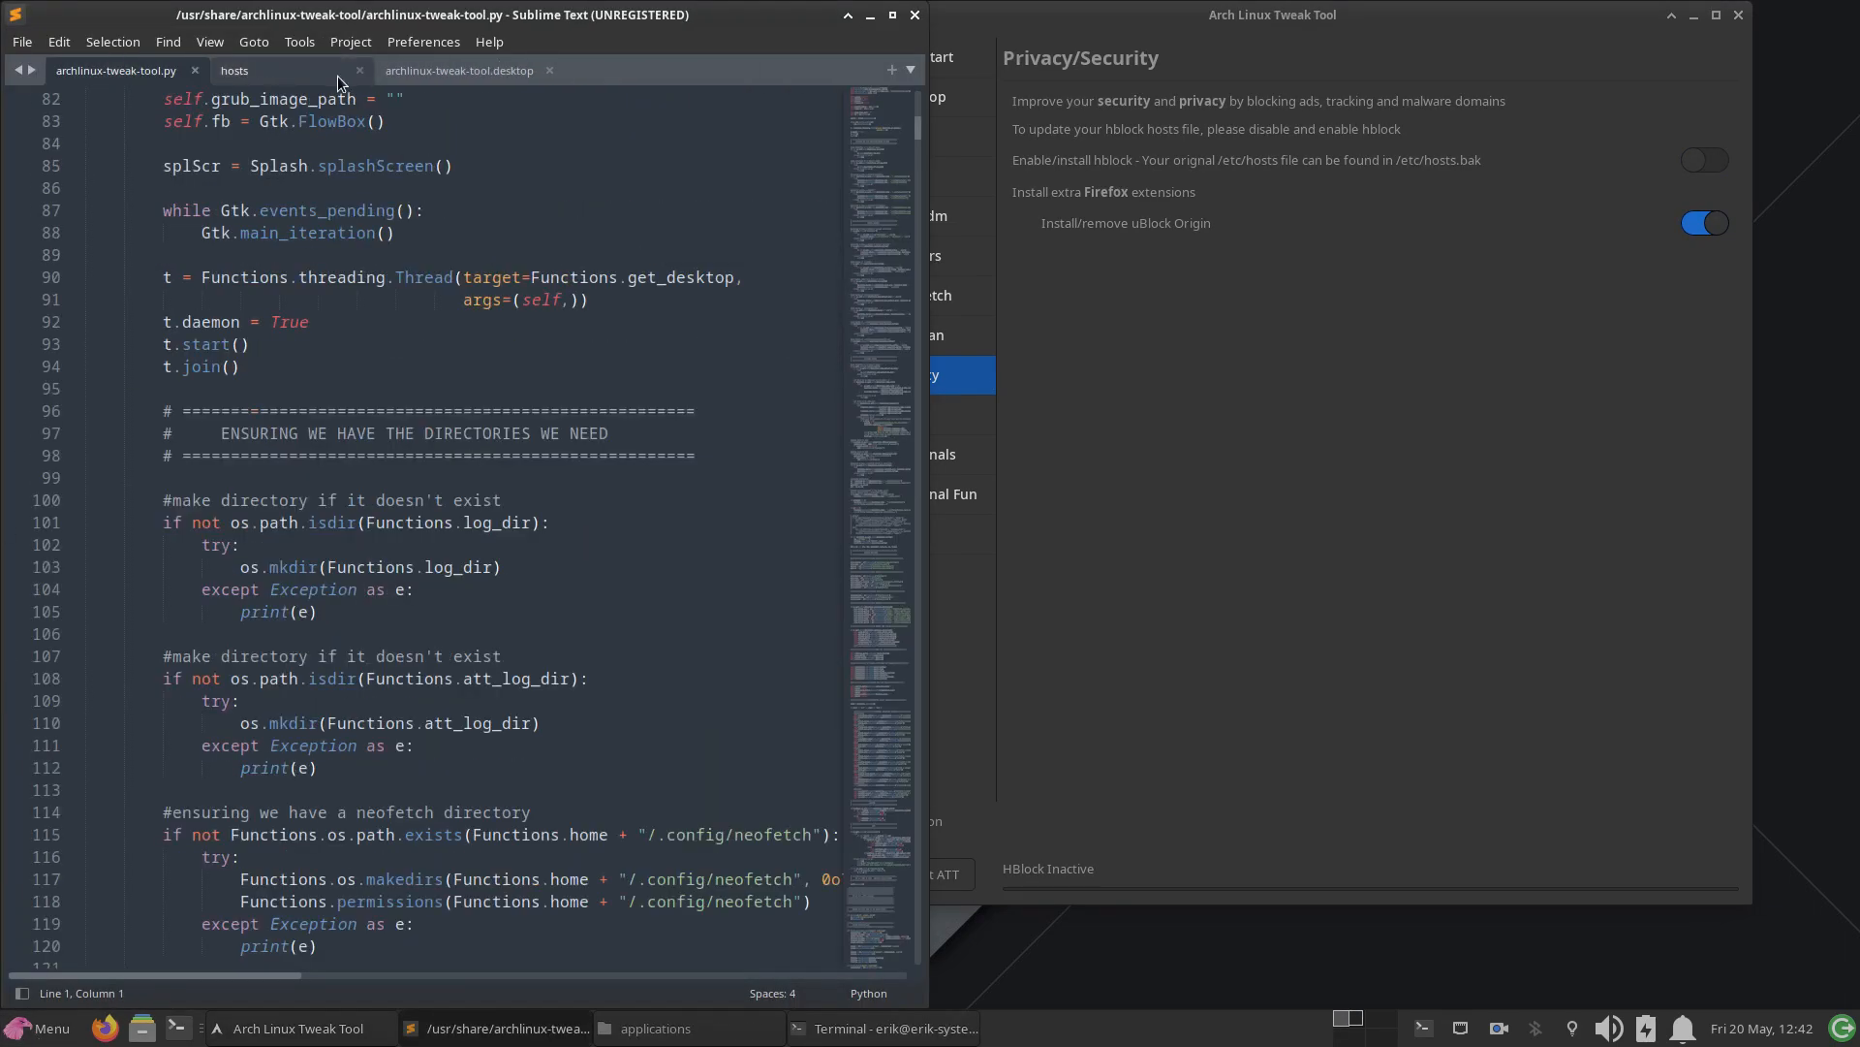
{"action": "left_click", "coordinate": [195, 71]}
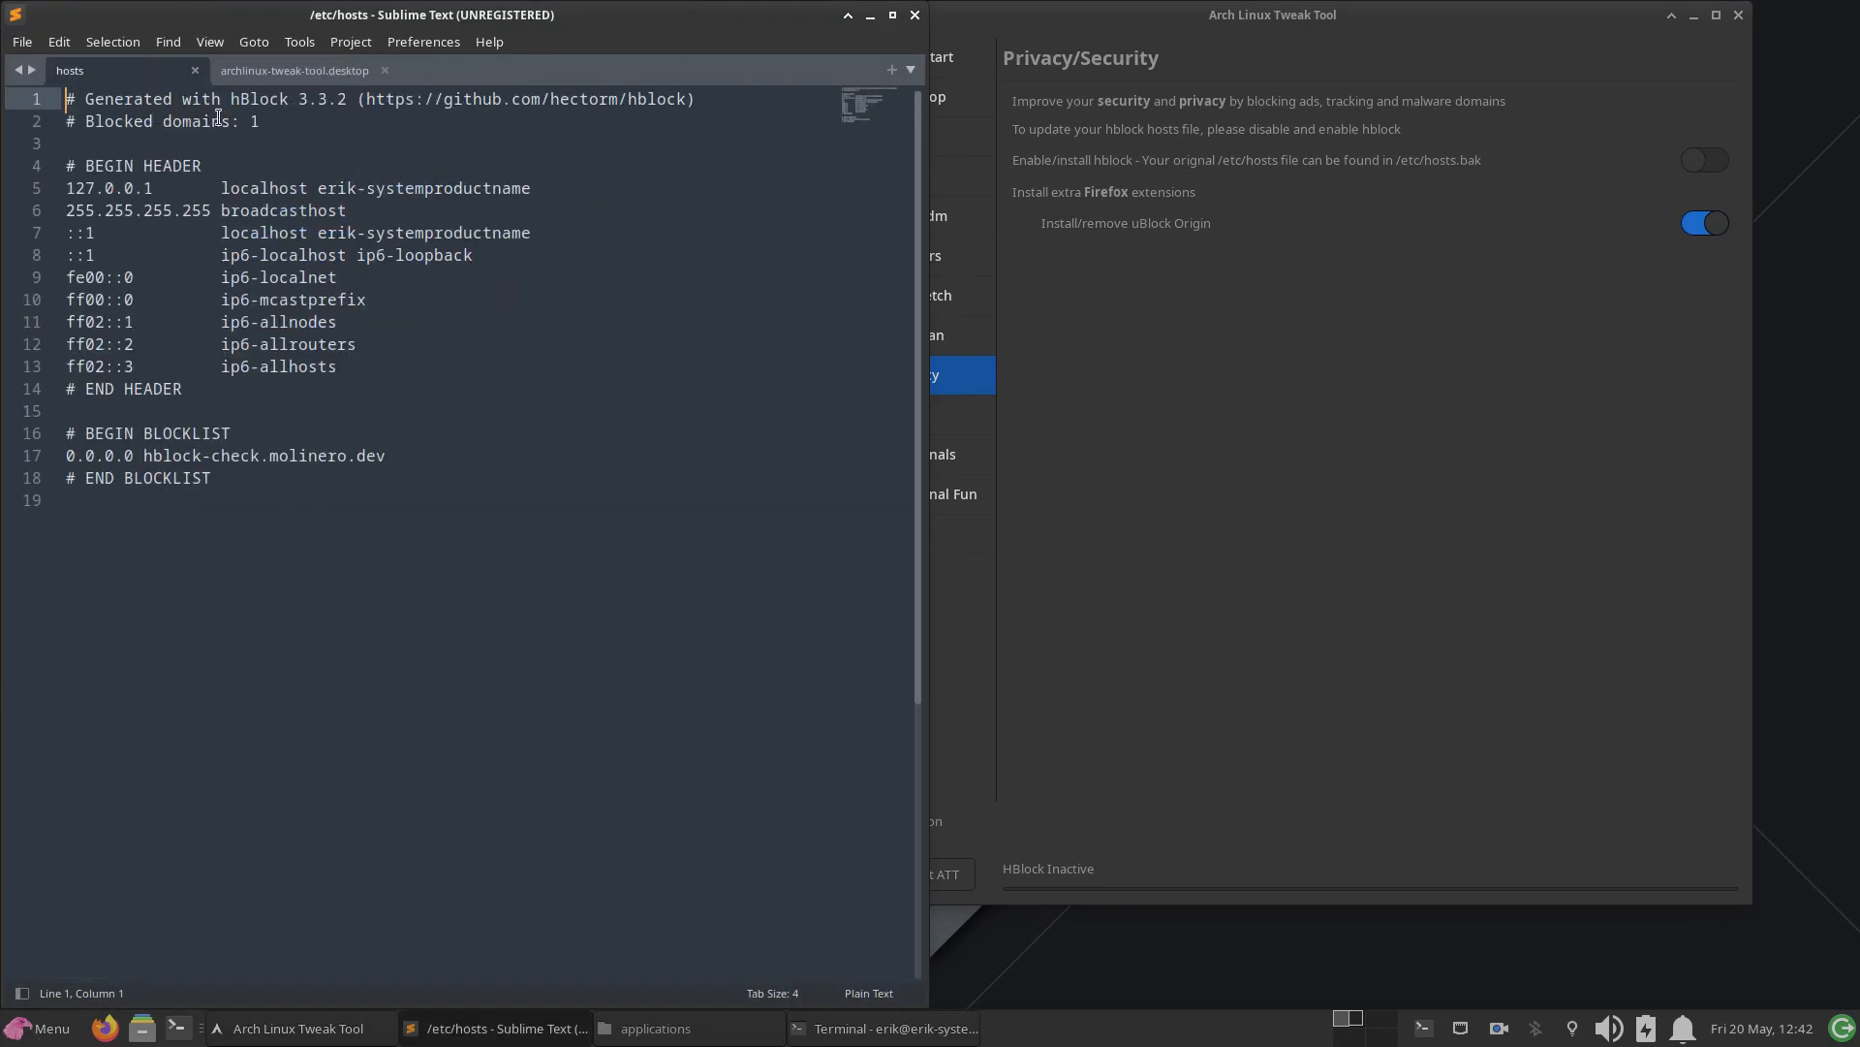
{"action": "left_click", "coordinate": [384, 70]}
{"action": "left_click", "coordinate": [141, 229]}
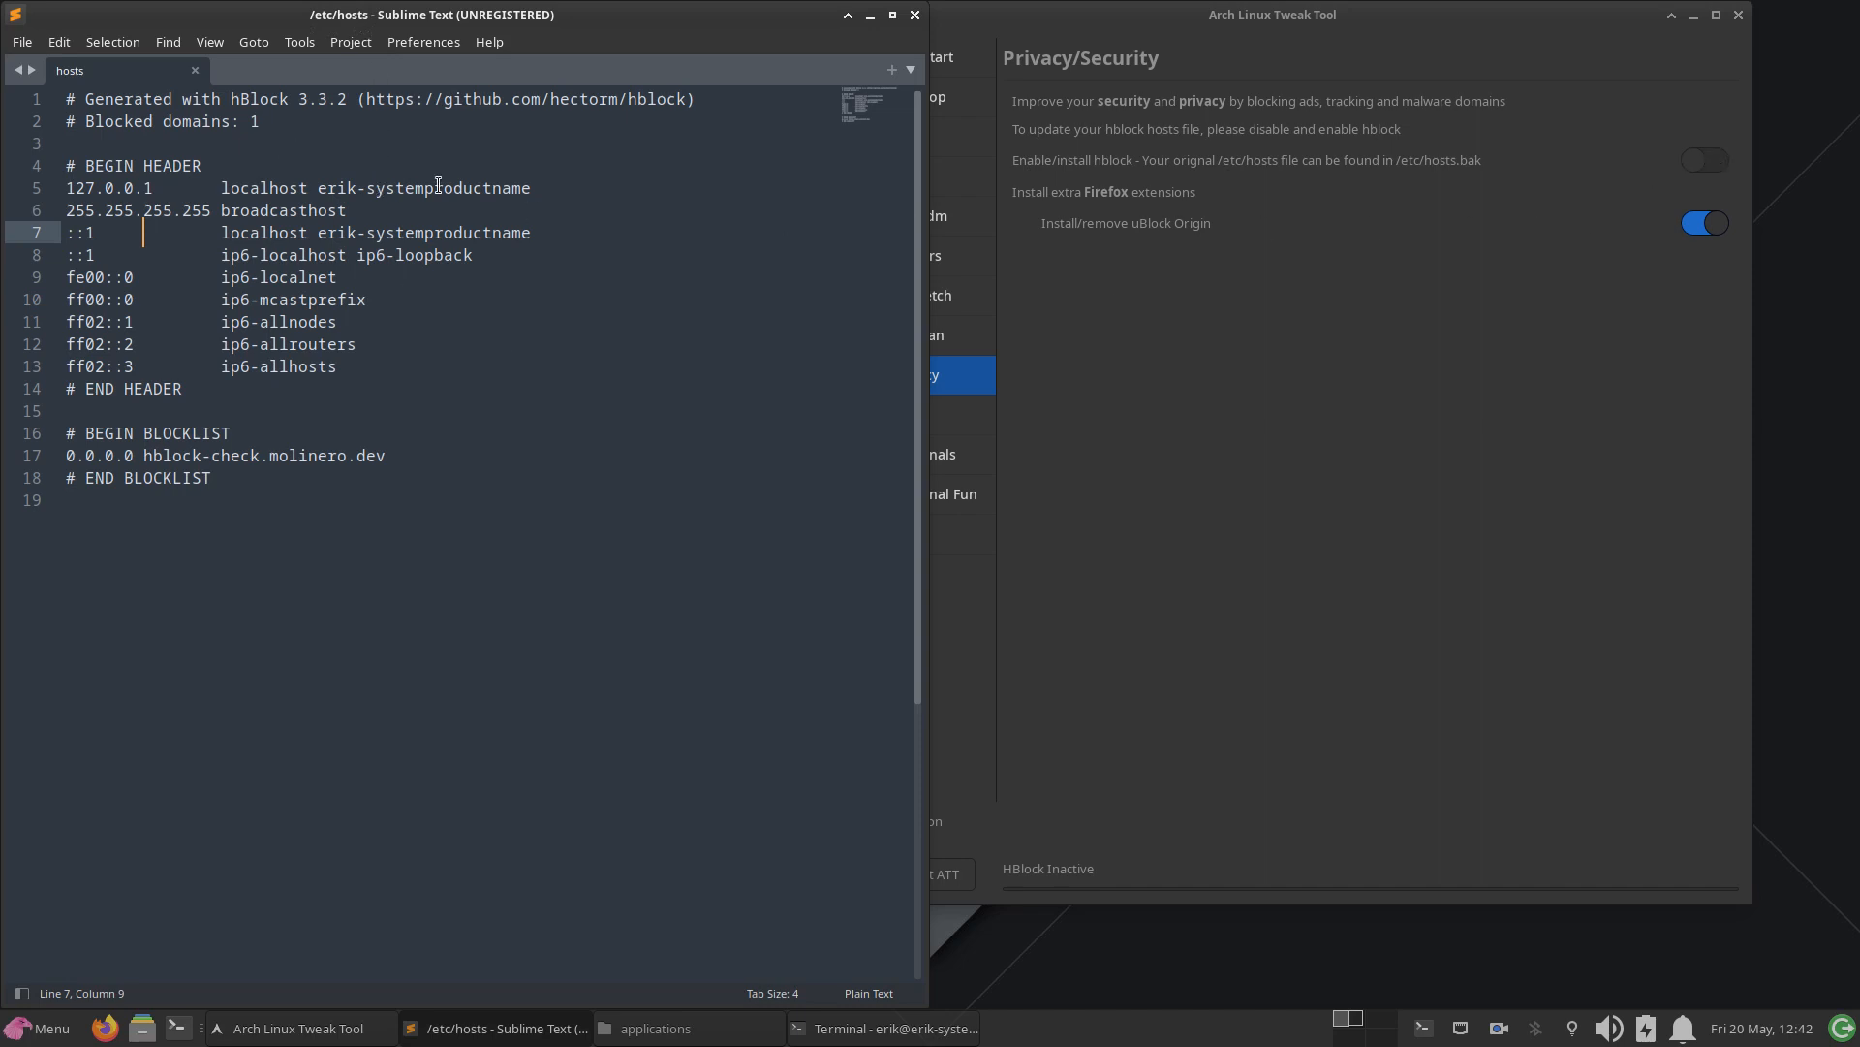
Step: Enable hblock again in the Tweak Tool and examine the blocklist in the reloaded /etc/hosts file
{"action": "left_click", "coordinate": [1708, 165]}
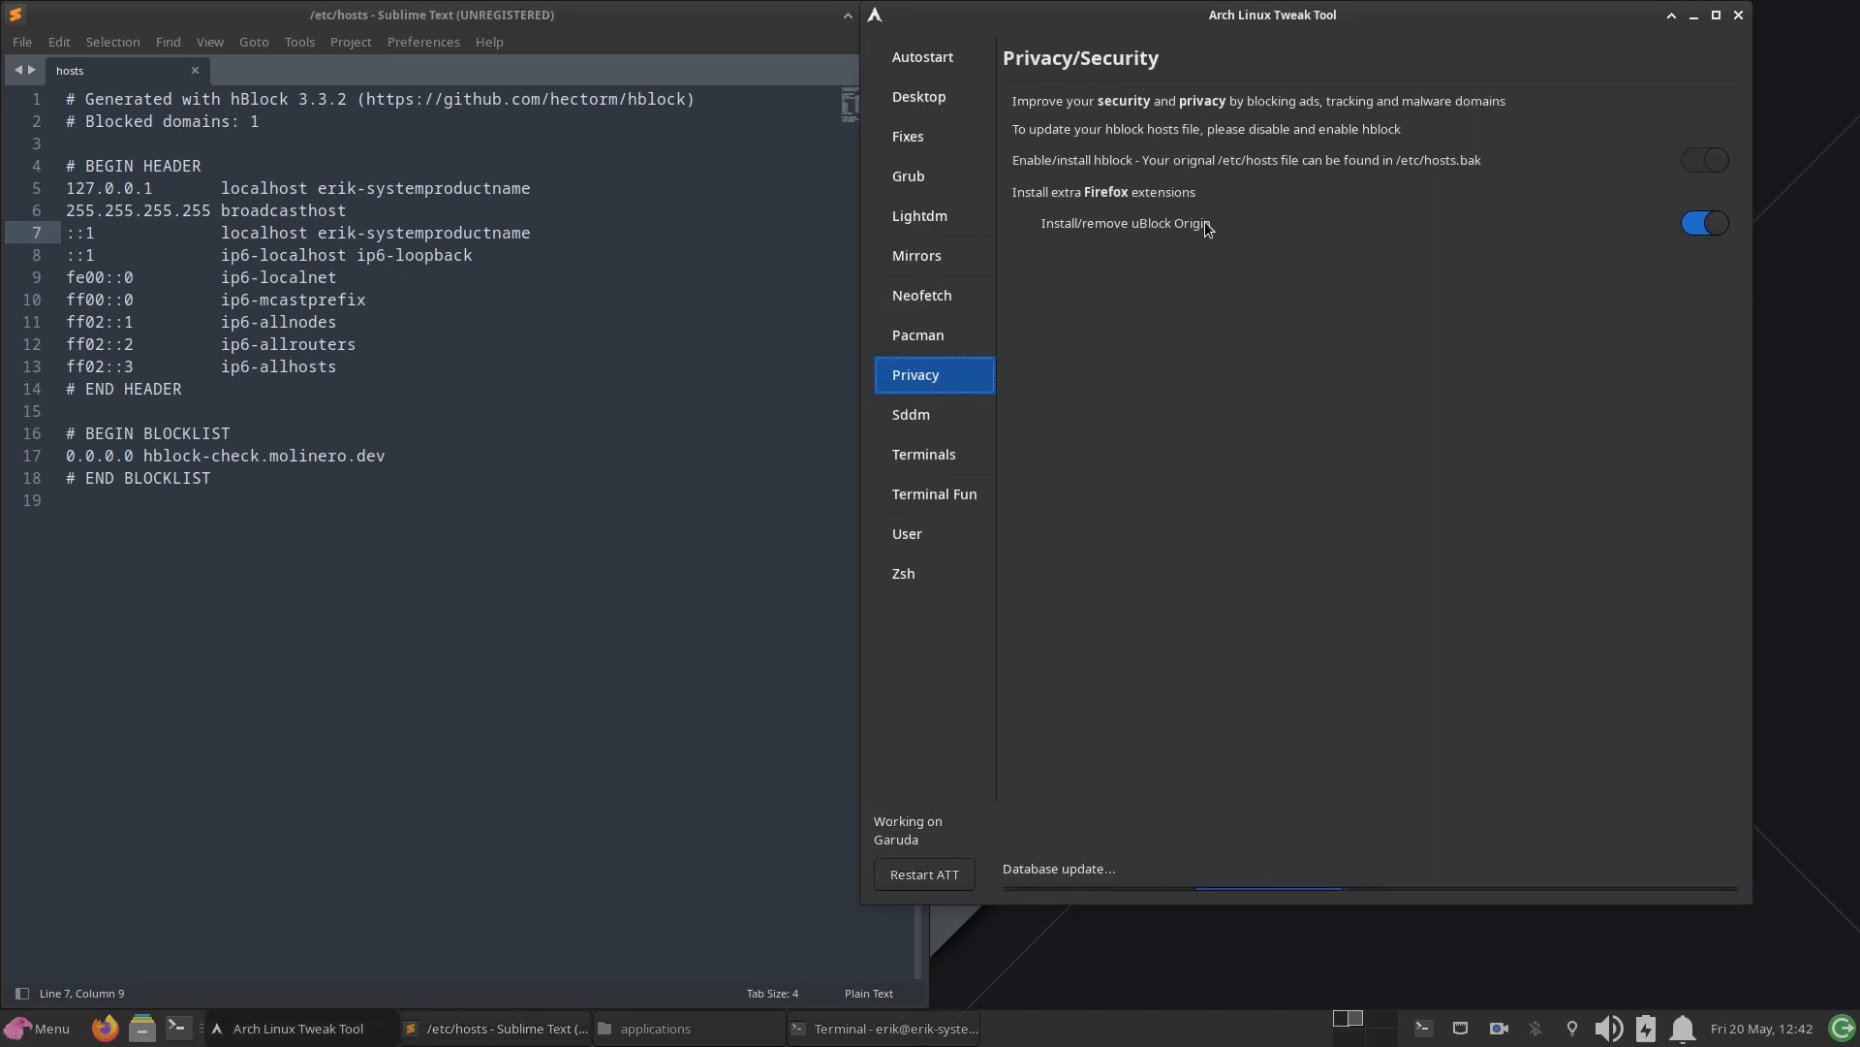
{"action": "left_click", "coordinate": [443, 360]}
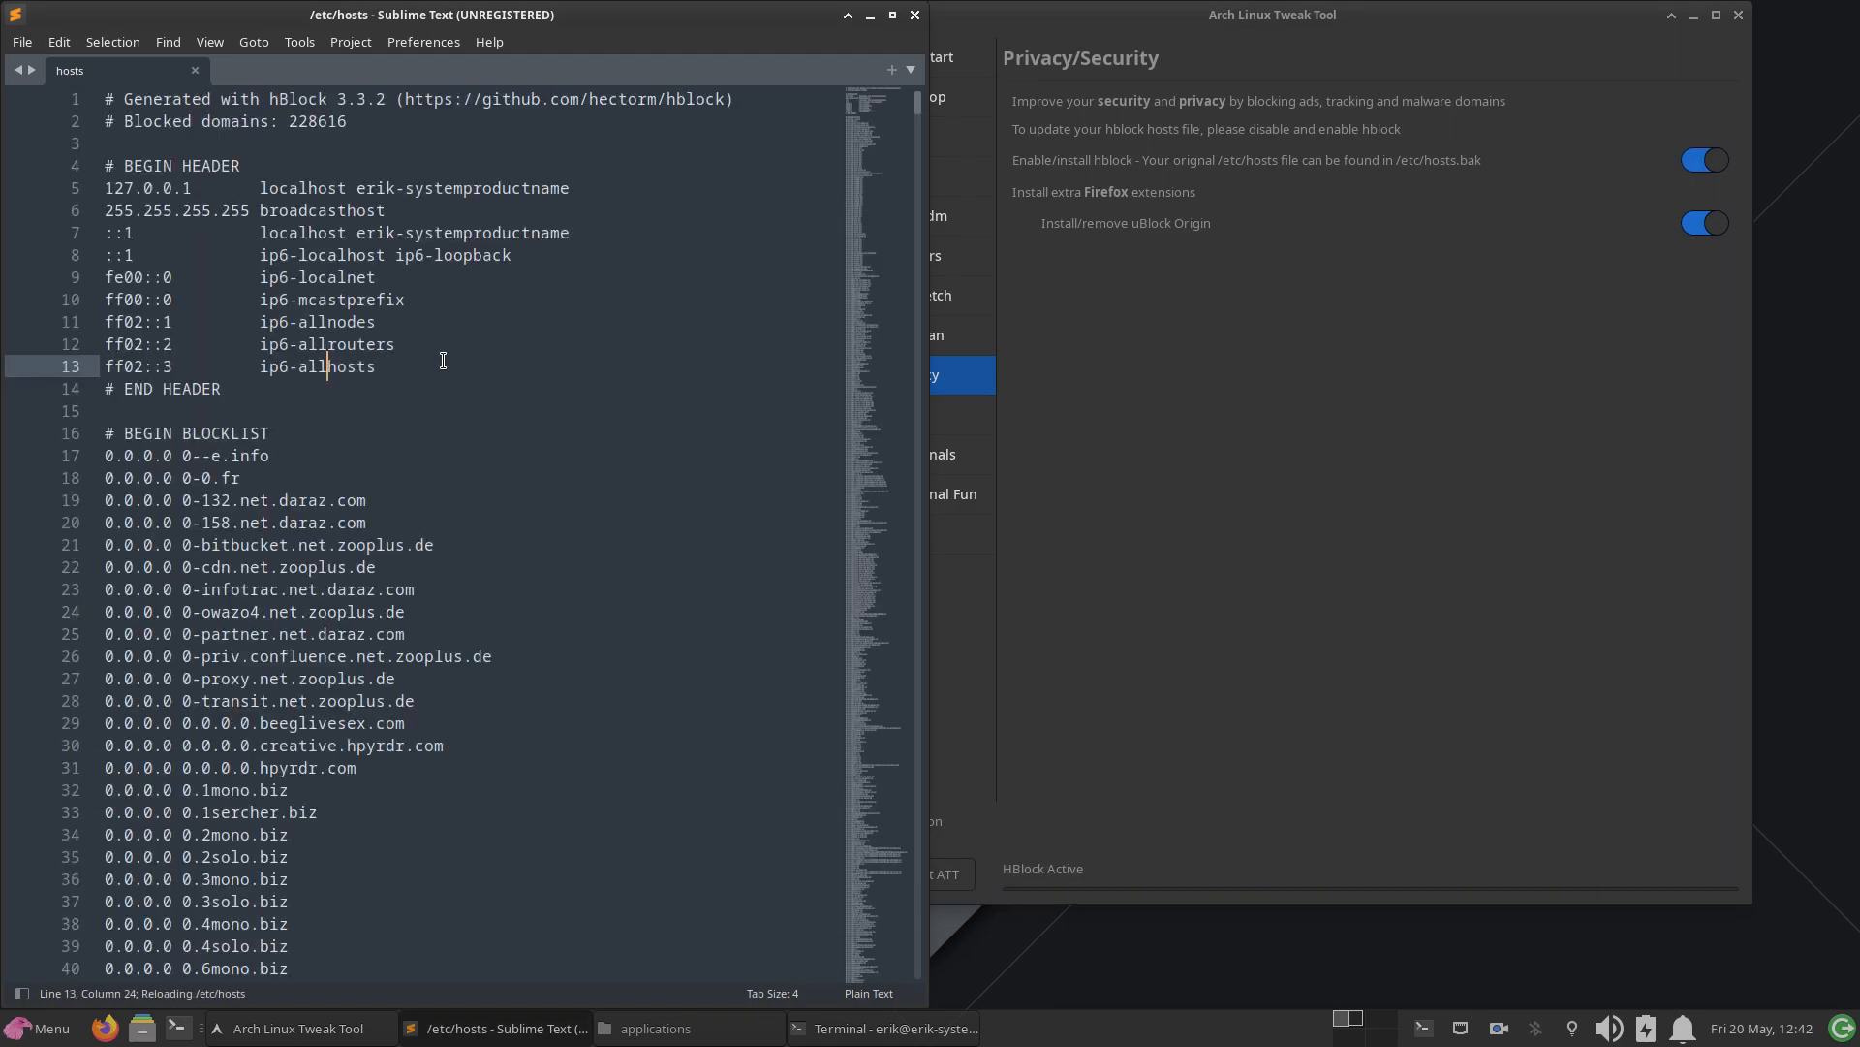
{"action": "left_click_drag", "start_coordinate": [862, 126], "coordinate": [899, 945]}
{"action": "scroll", "coordinate": [564, 709], "scroll_direction": "down", "scroll_amount": 8}
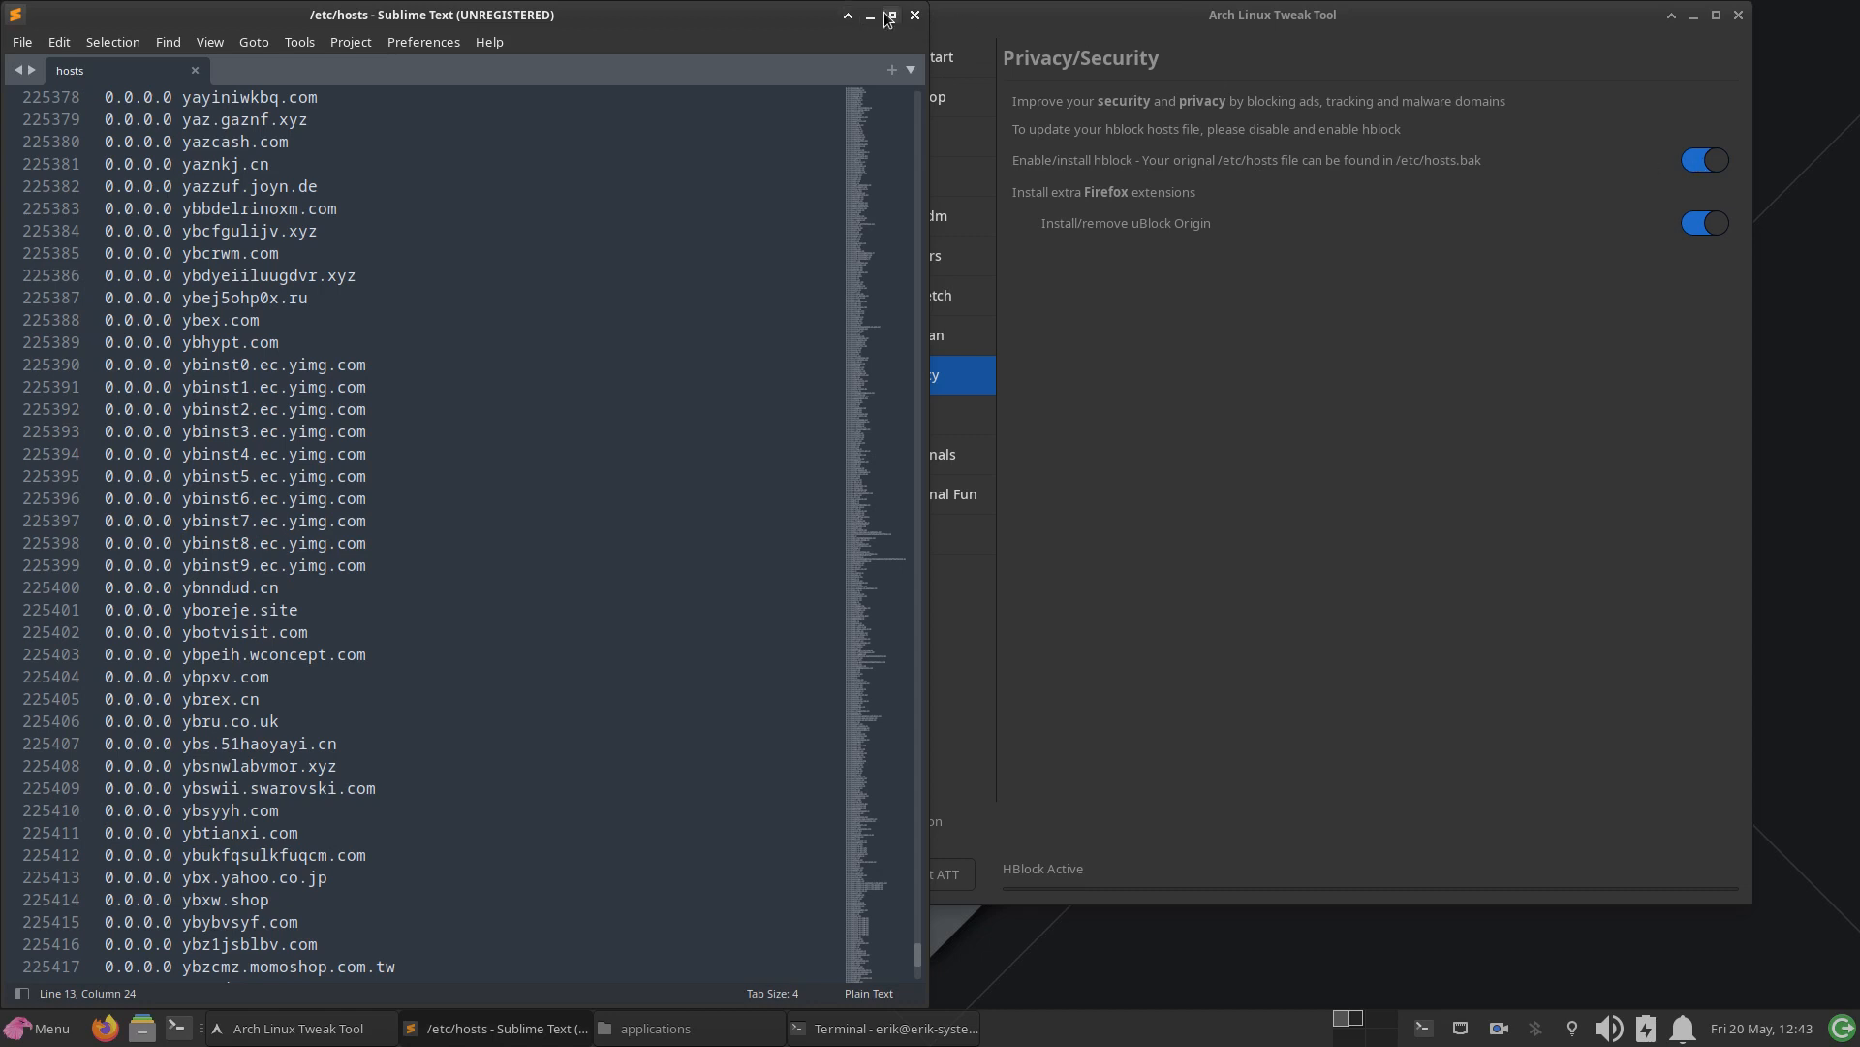
Step: Close Sublime Text, the Arch Linux Tweak Tool and the terminal window
{"action": "left_click", "coordinate": [914, 17]}
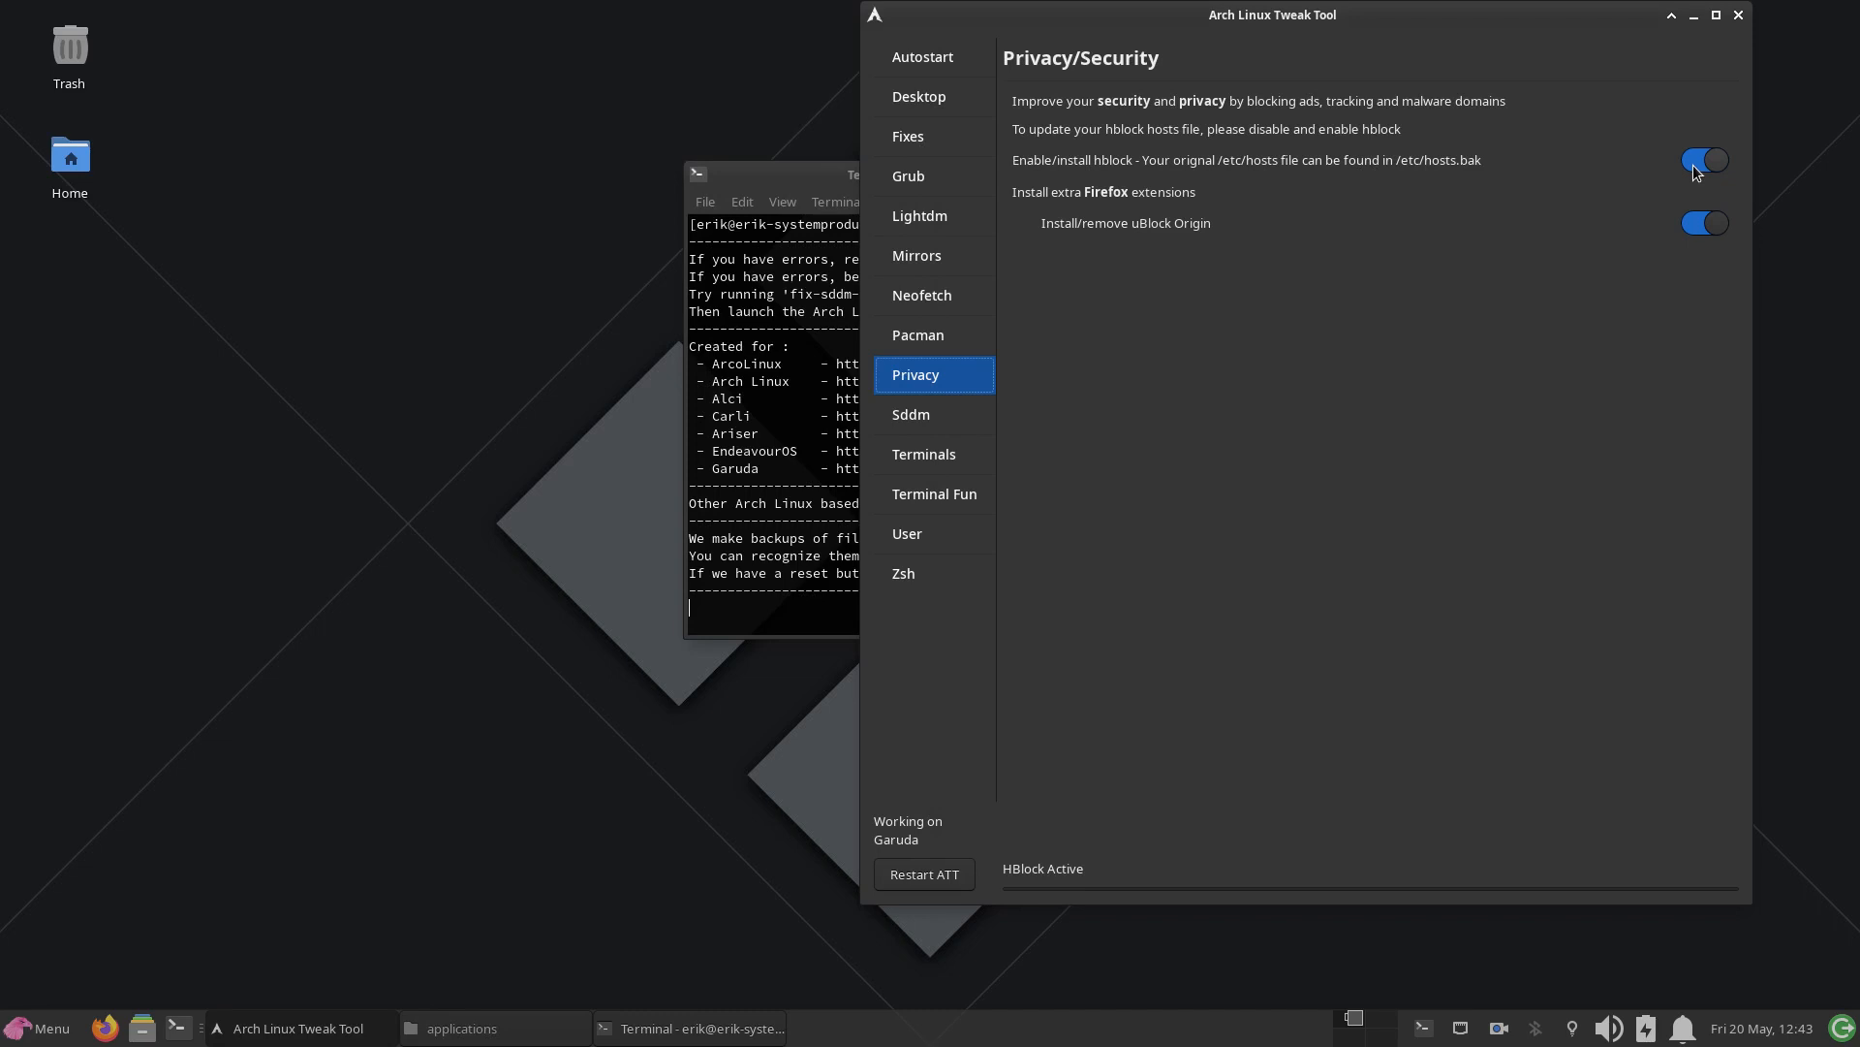
{"action": "left_click", "coordinate": [1739, 15]}
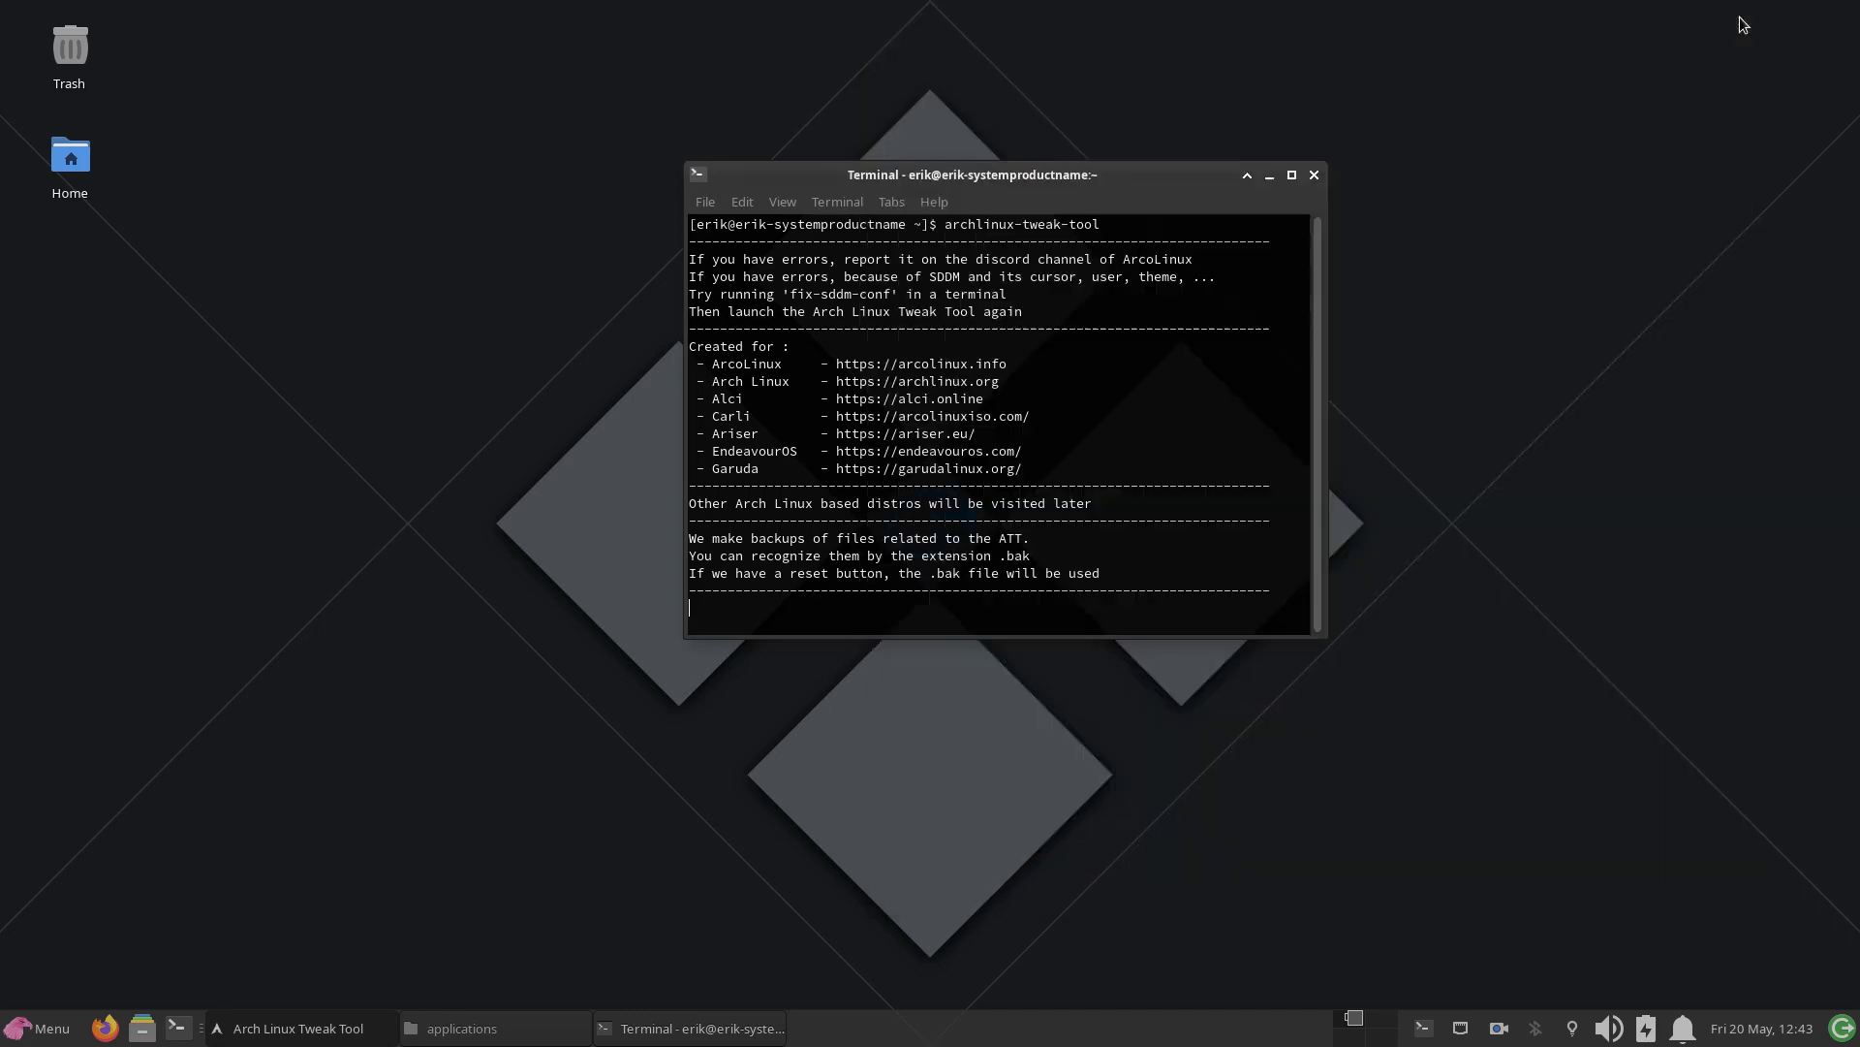
{"action": "left_click", "coordinate": [1314, 175]}
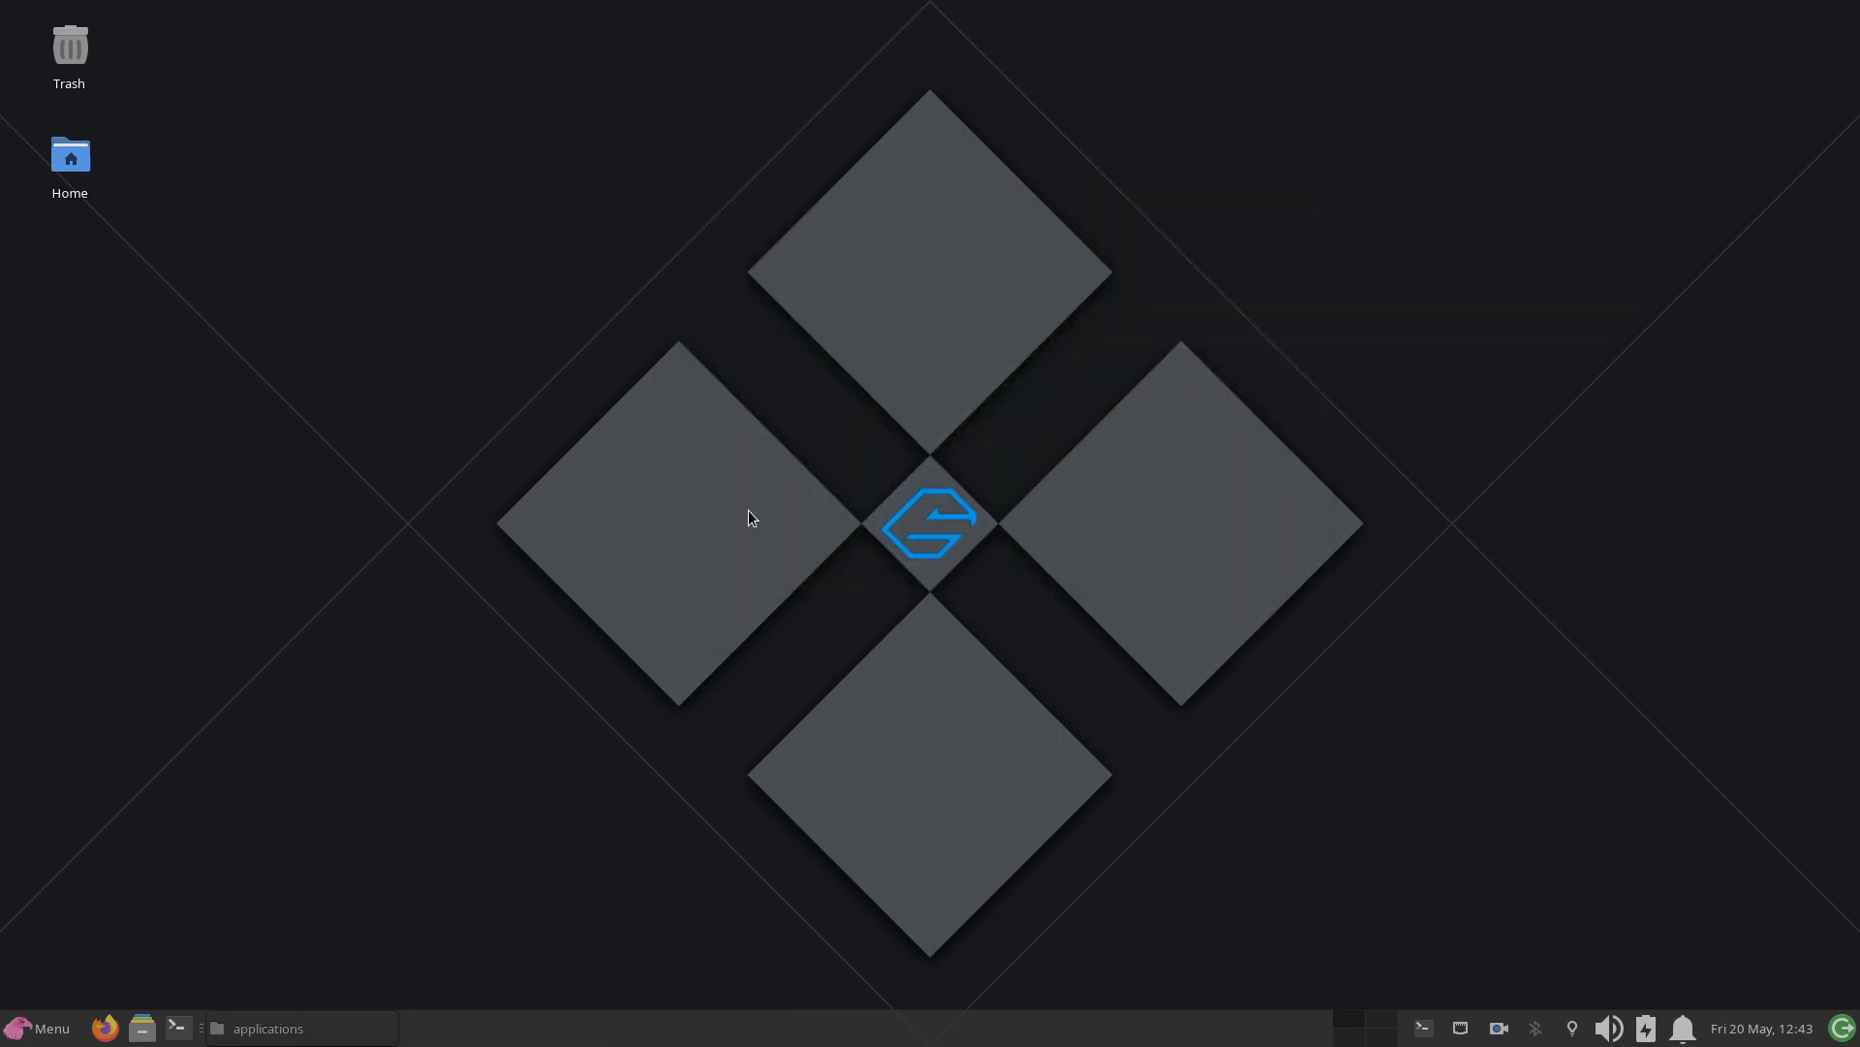
Step: Enter the command sudo pacman -S arcolinux-hblock-git in a new terminal without running it, and move the window aside
{"action": "left_click", "coordinate": [177, 1029]}
{"action": "type", "text": "sudo"}
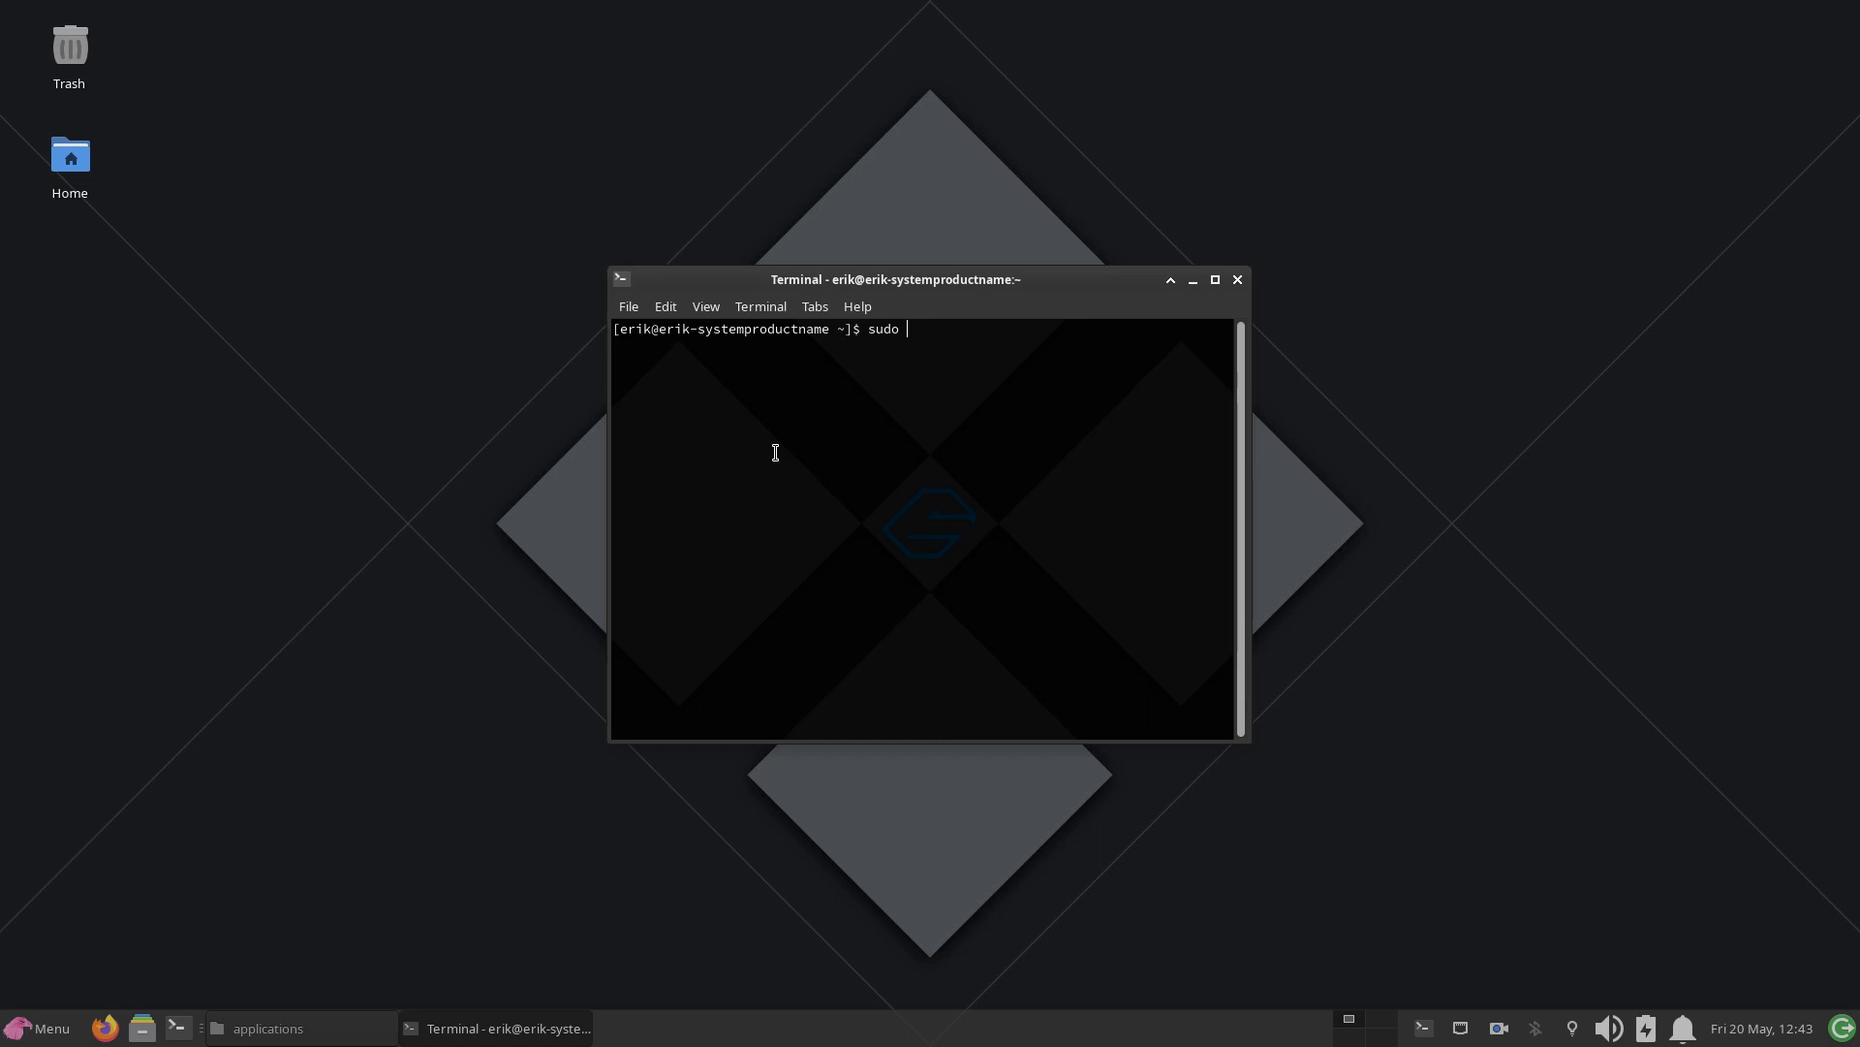
{"action": "type", "text": "pacman -S arcolinux-hblock-git"}
{"action": "left_click_drag", "start_coordinate": [918, 287], "coordinate": [1406, 53]}
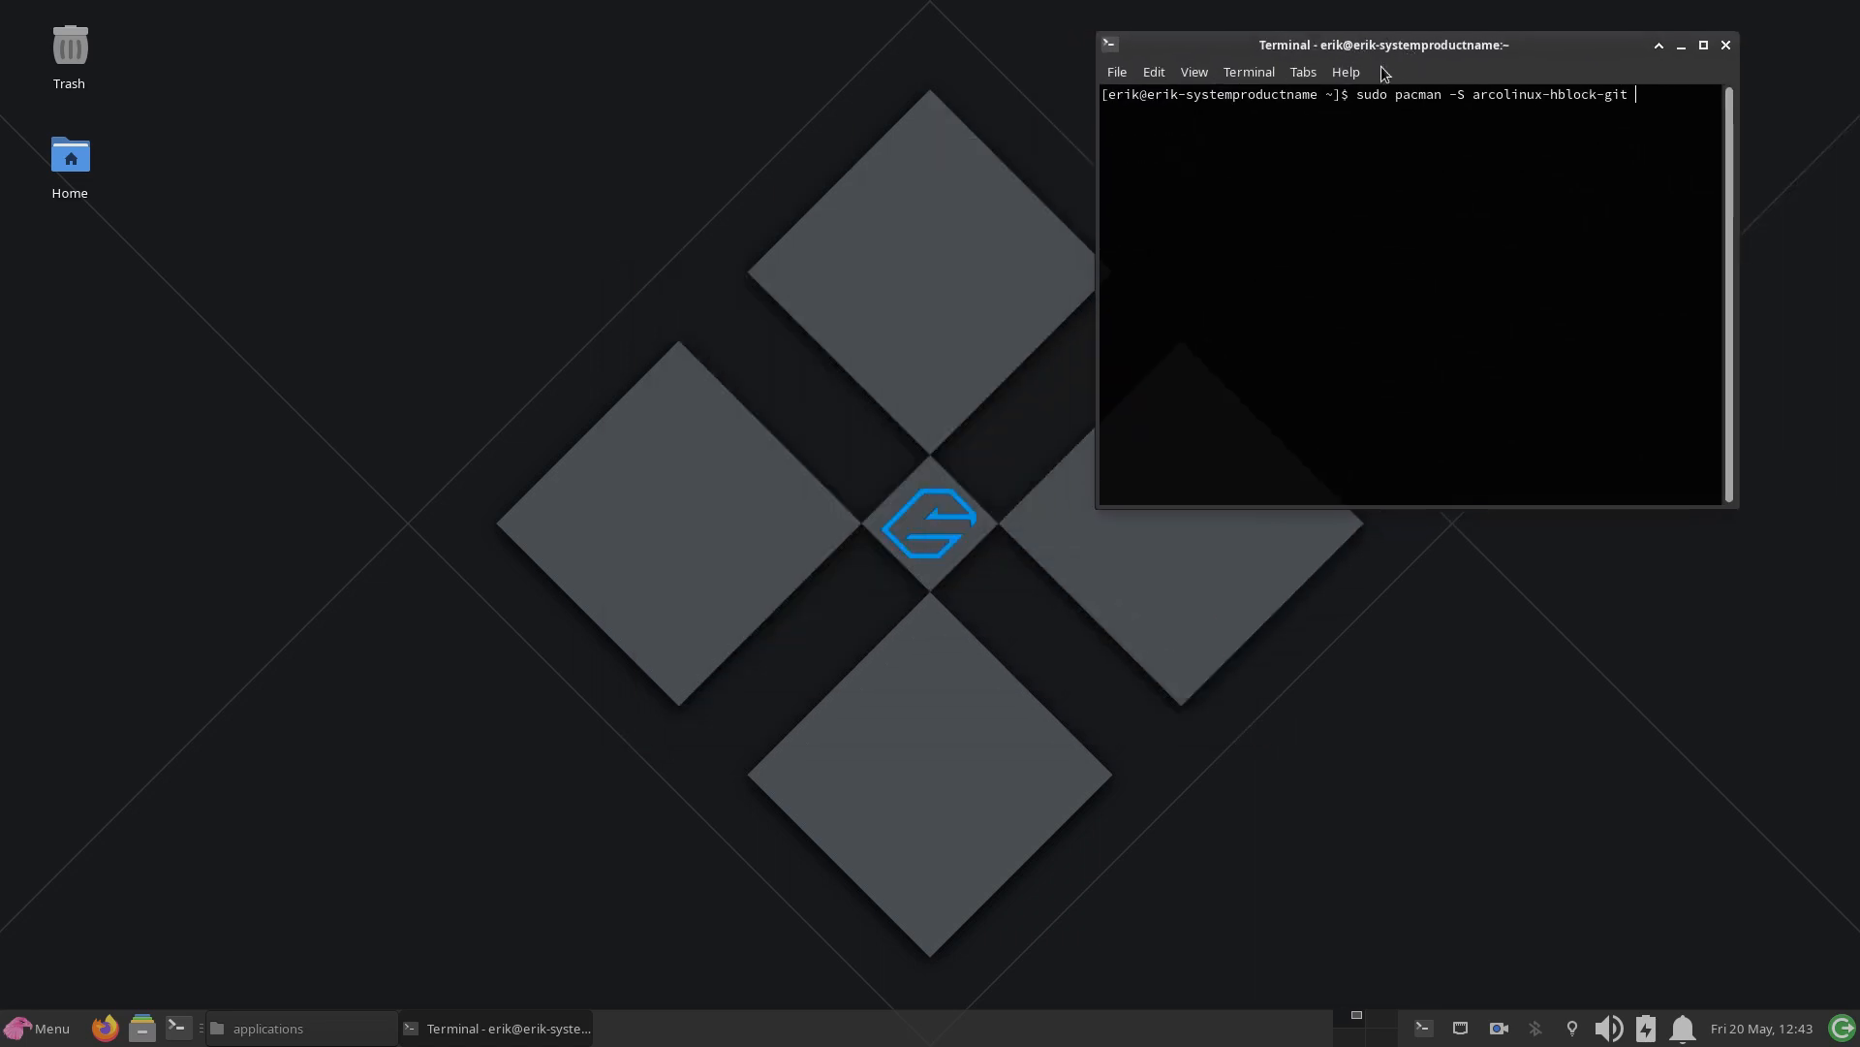
Step: Open the Xfce Settings window, place it beside the terminal and enlarge it to review all its categories
{"action": "left_click", "coordinate": [58, 1037]}
{"action": "left_click", "coordinate": [322, 549]}
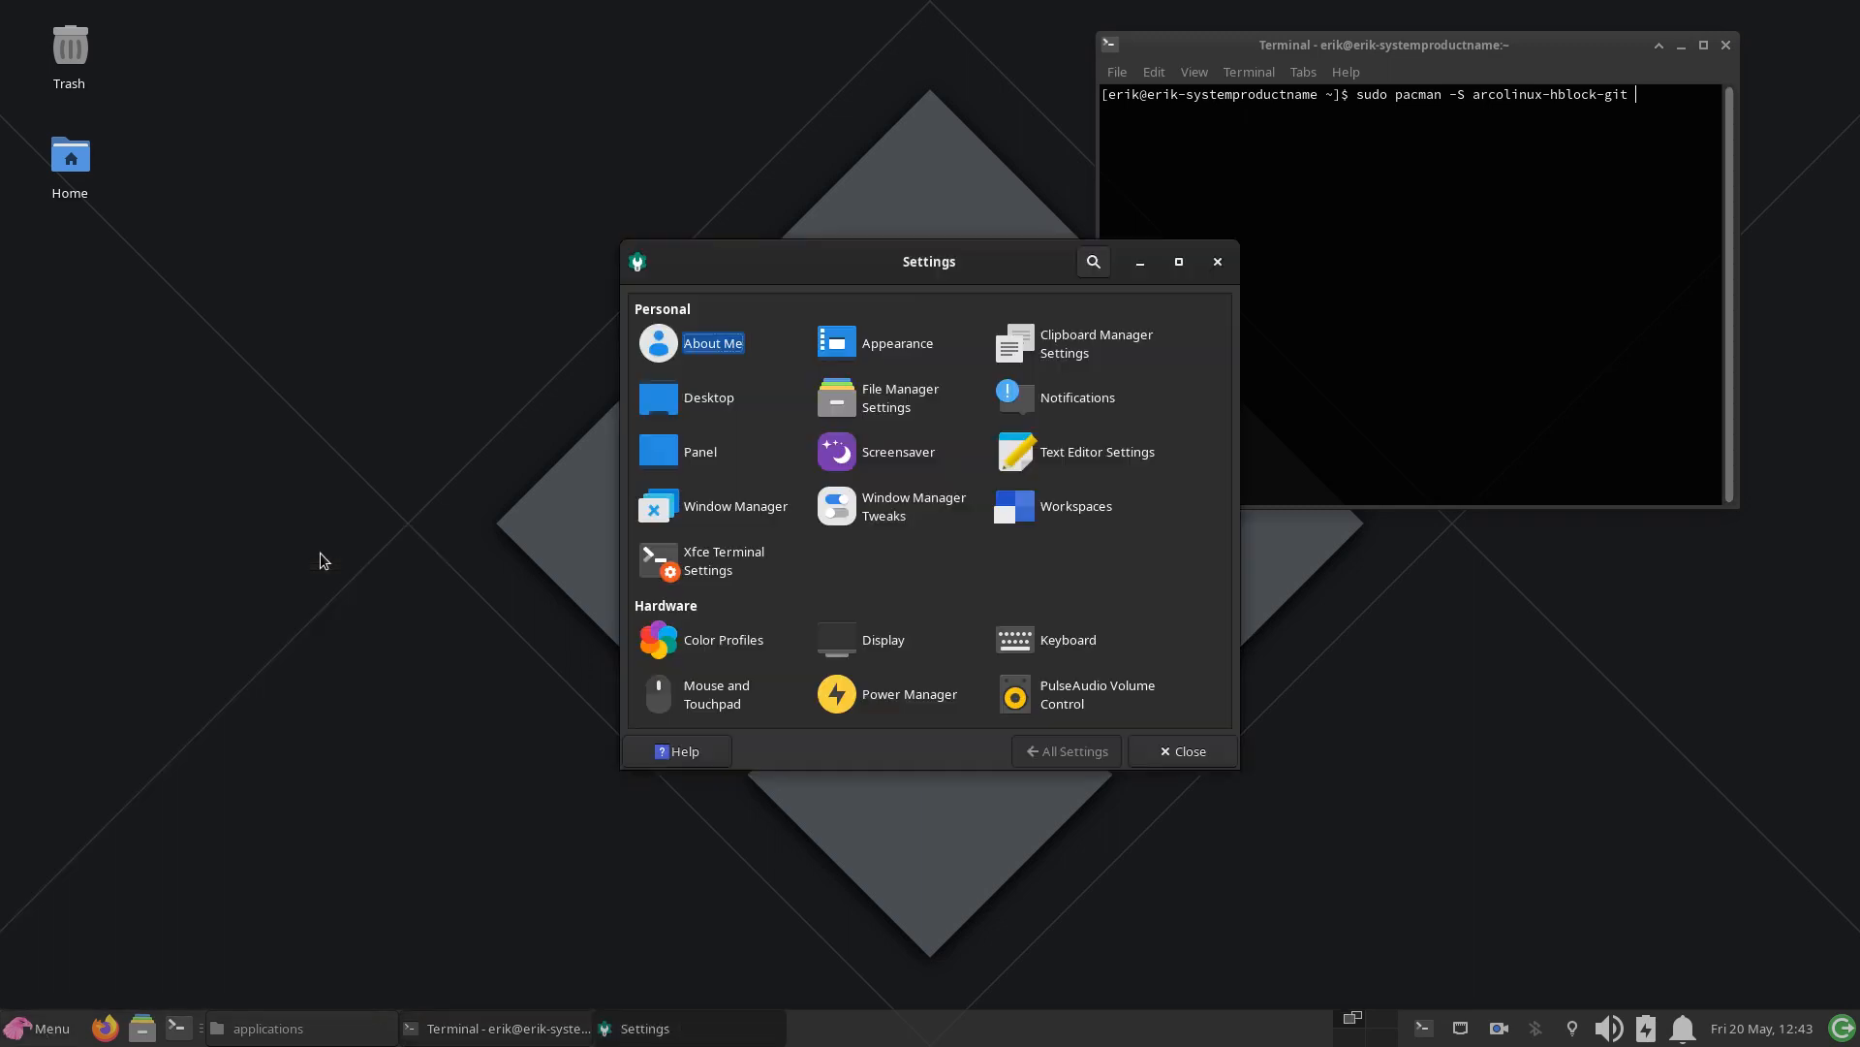
{"action": "left_click_drag", "start_coordinate": [969, 261], "coordinate": [10, 10]}
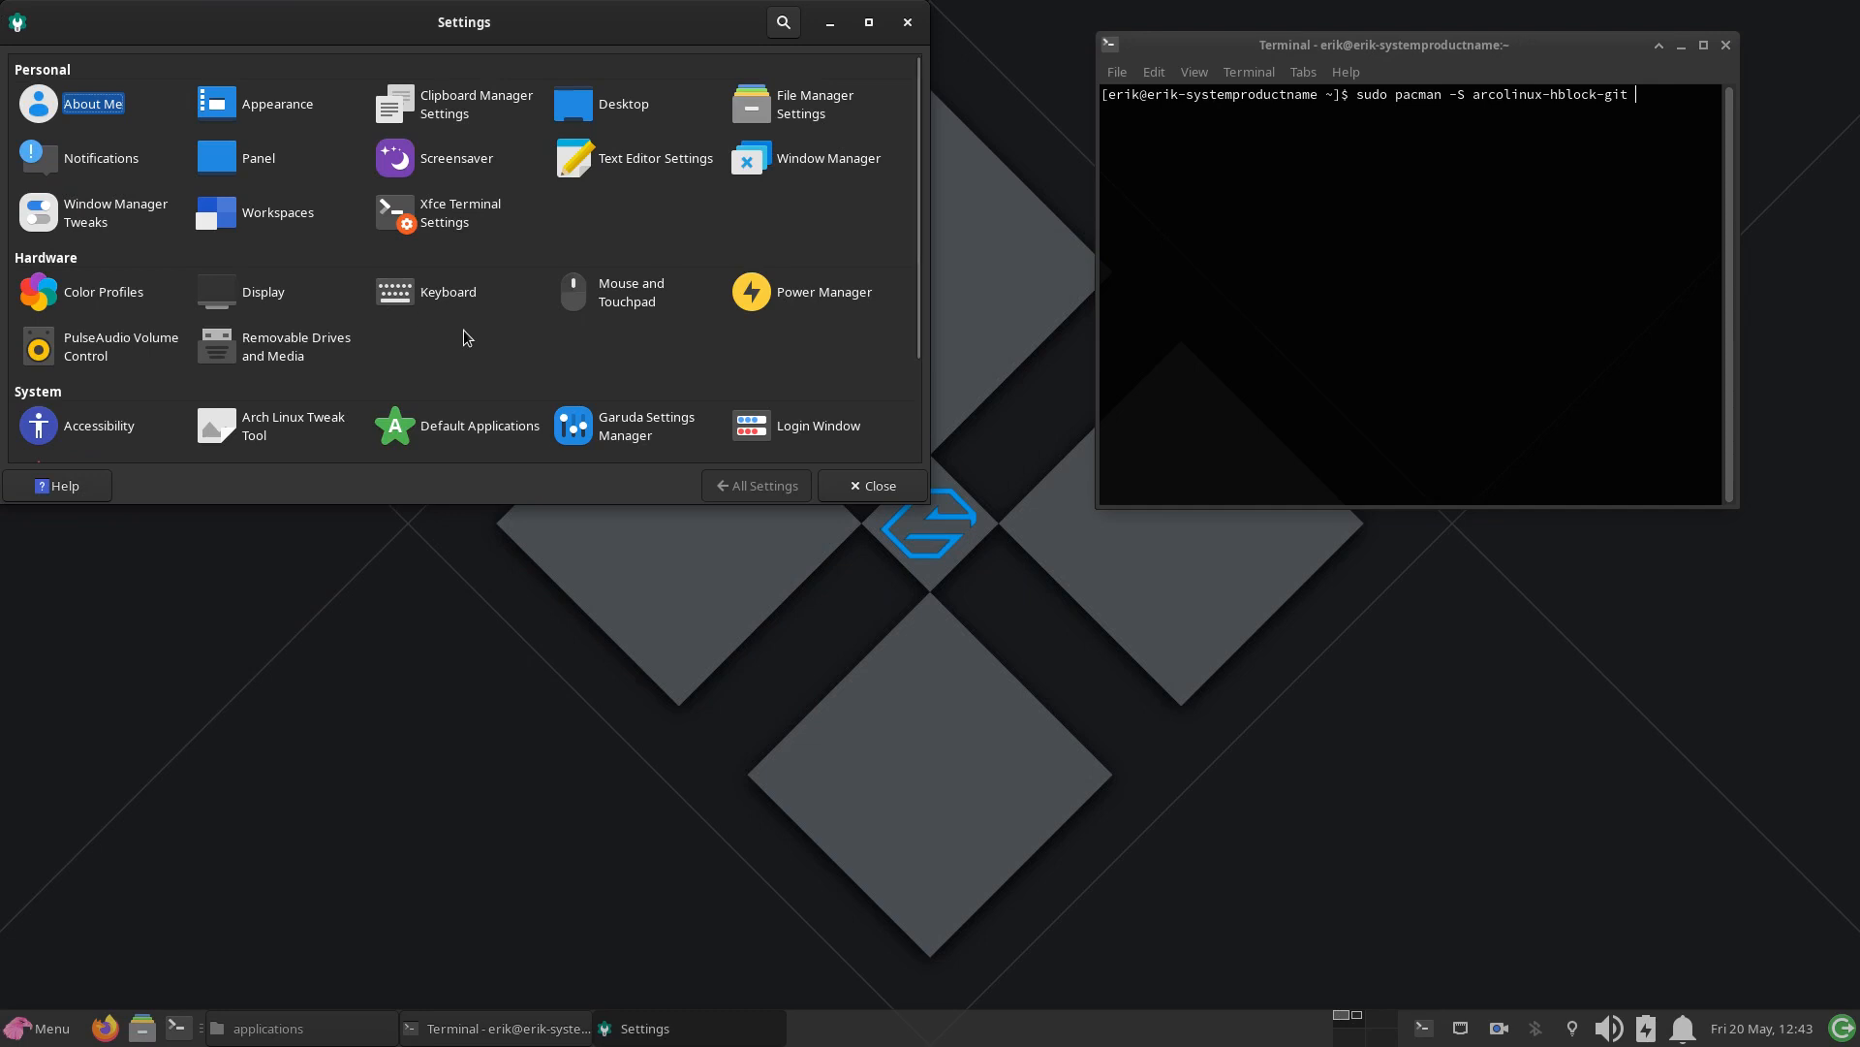
{"action": "scroll", "coordinate": [465, 339], "scroll_direction": "down", "scroll_amount": 3}
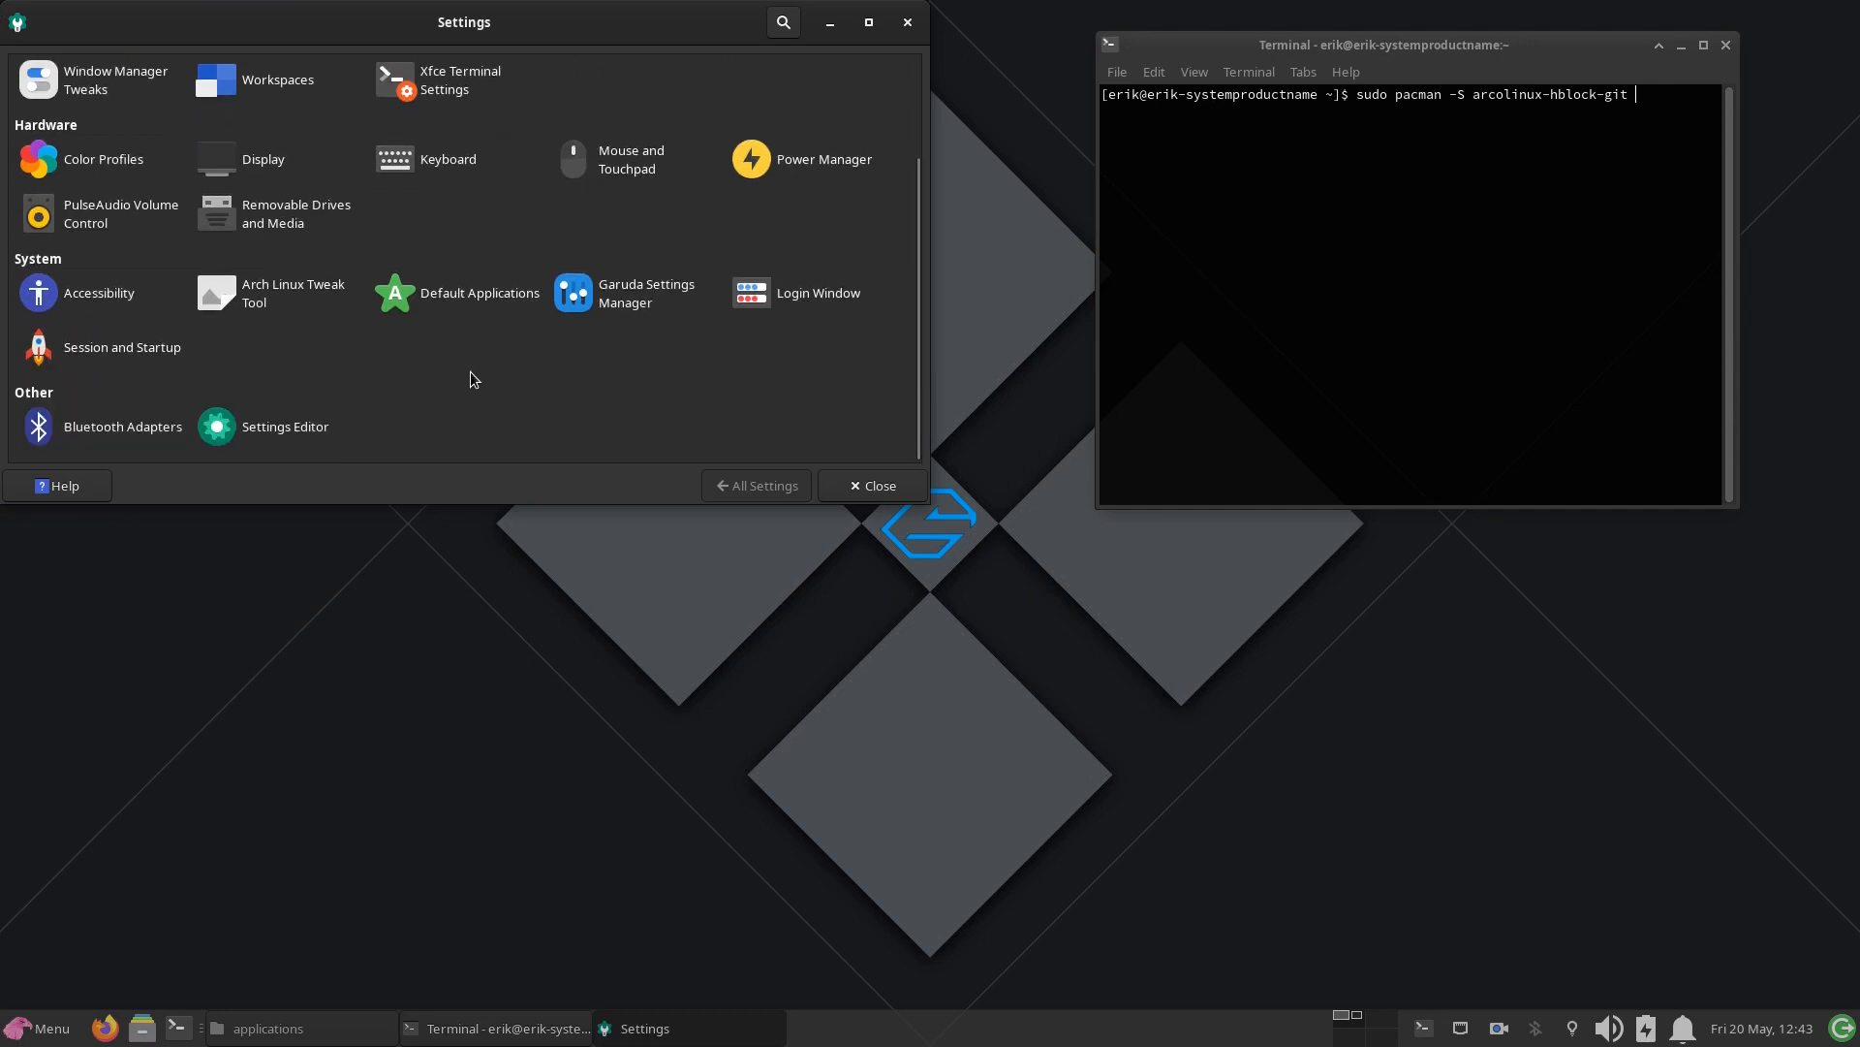
{"action": "scroll", "coordinate": [470, 378], "scroll_direction": "up", "scroll_amount": 3}
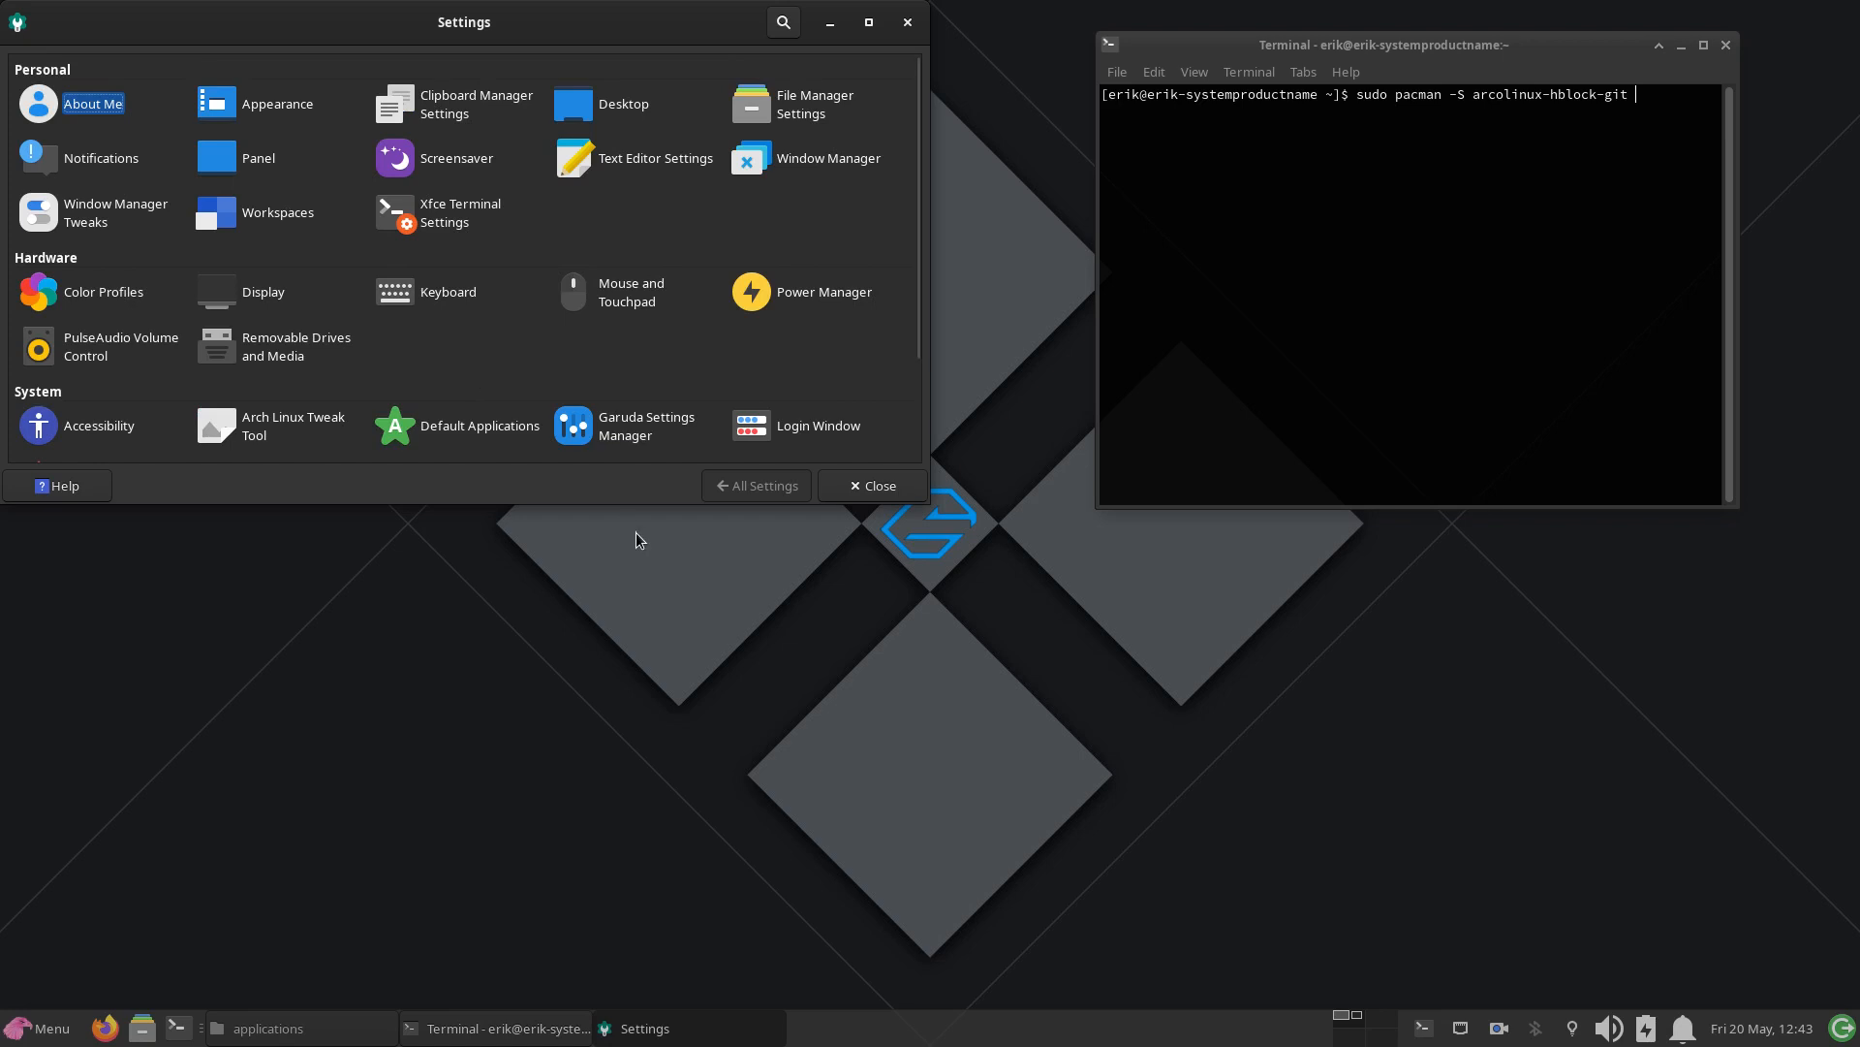
{"action": "left_click_drag", "start_coordinate": [632, 502], "coordinate": [633, 789]}
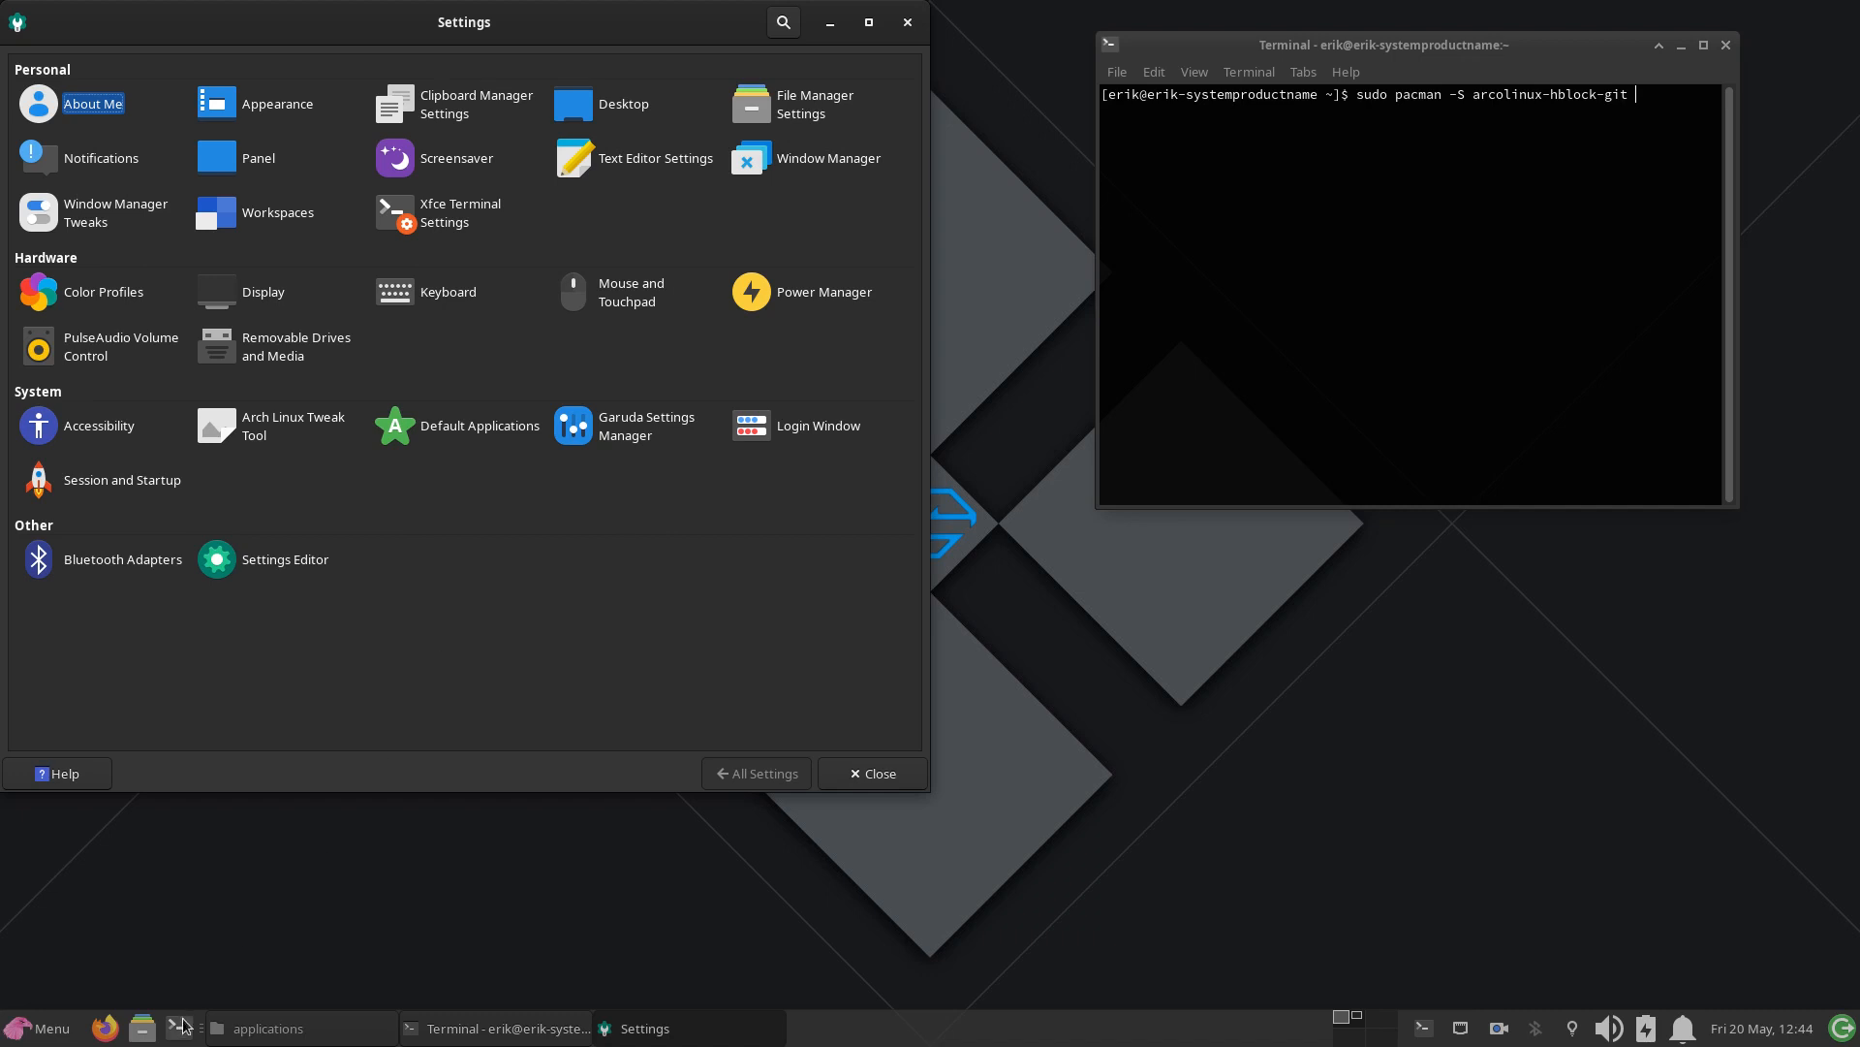
Step: Open the file manager and browse the folders in the file system's /etc directory
{"action": "left_click", "coordinate": [142, 1027]}
{"action": "left_click", "coordinate": [1061, 642]}
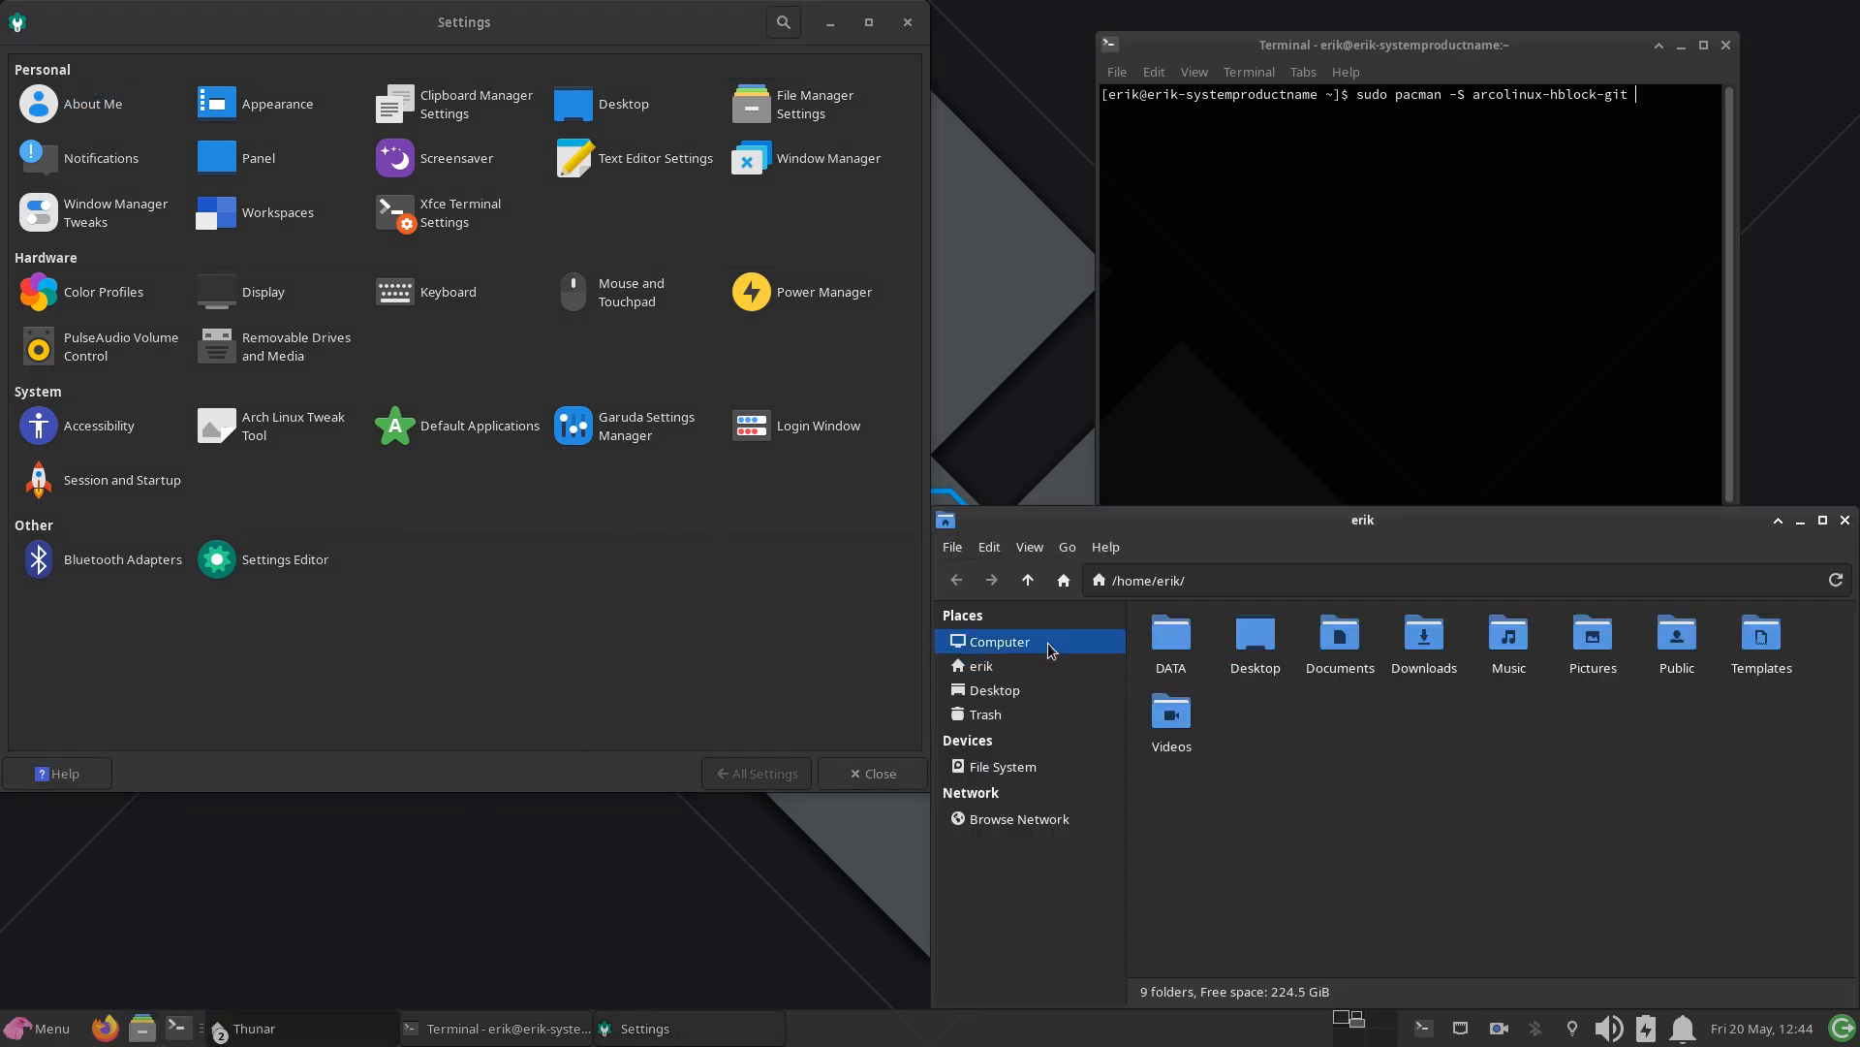
{"action": "left_click", "coordinate": [1193, 655]}
{"action": "double_click", "coordinate": [1193, 657]}
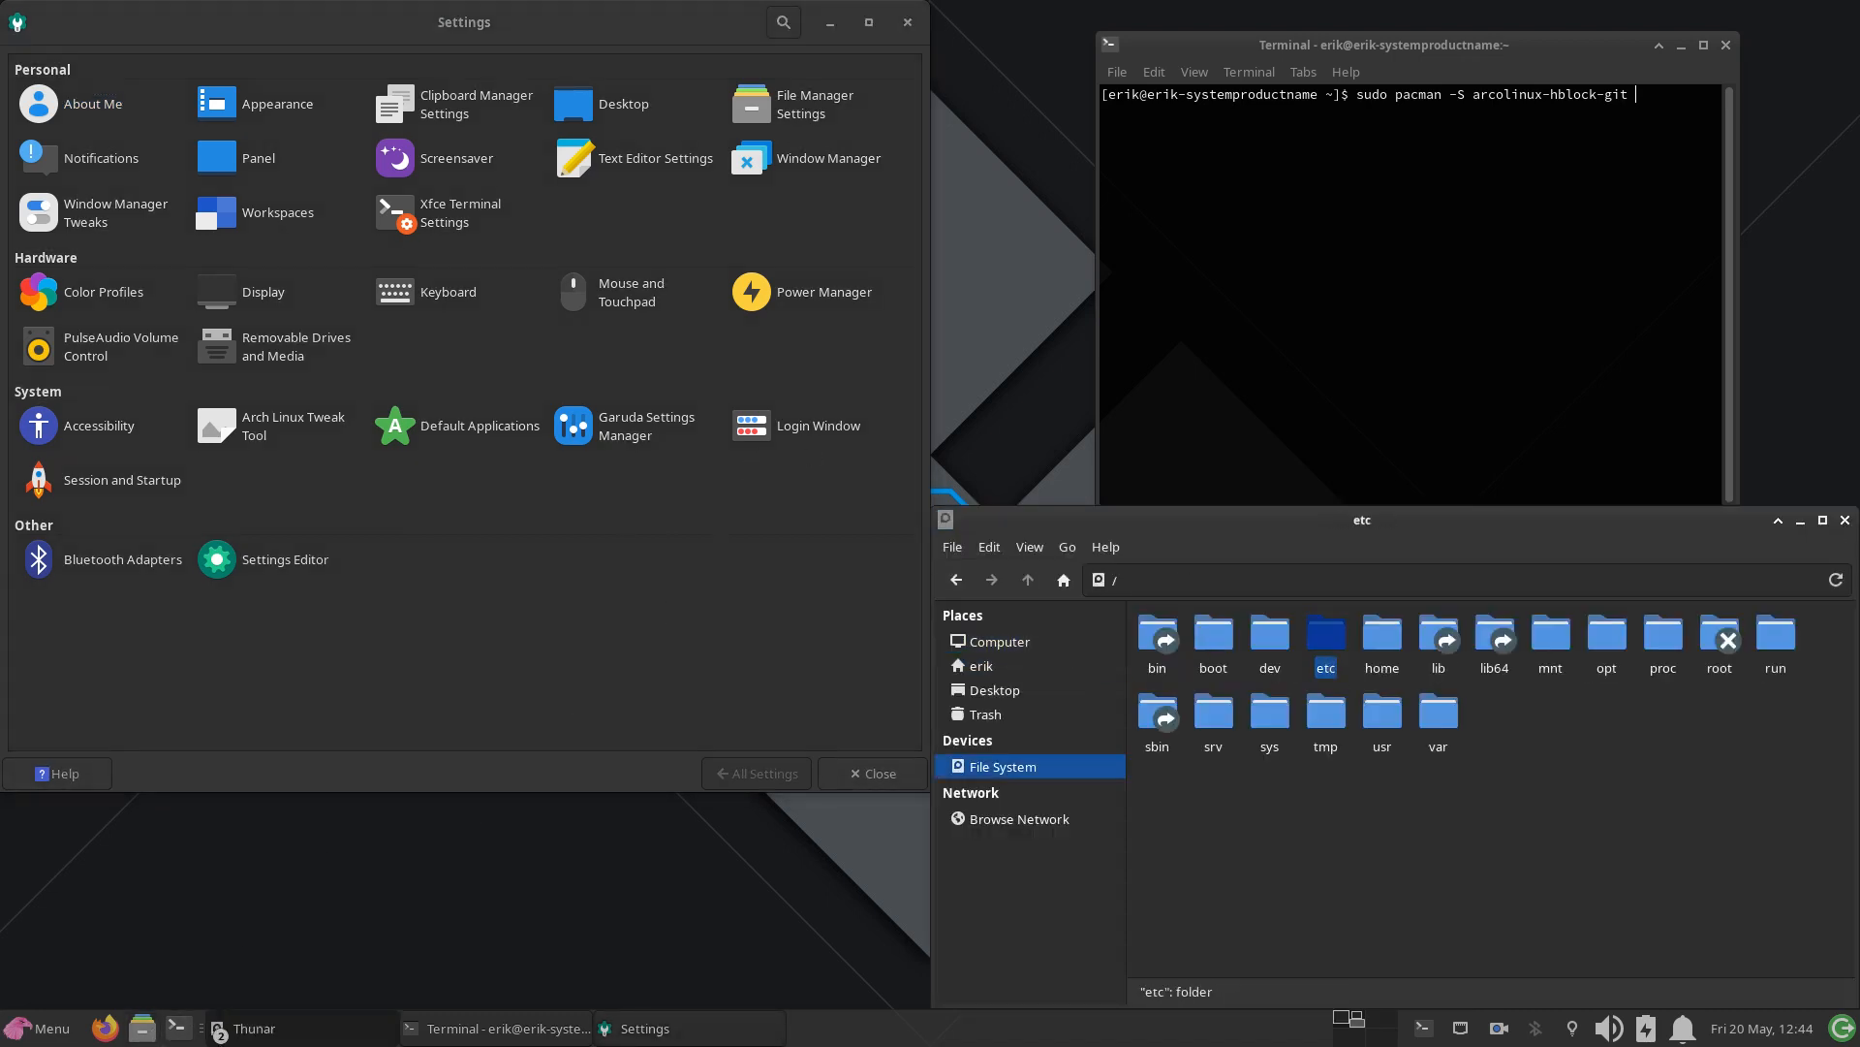
{"action": "double_click", "coordinate": [1325, 634]}
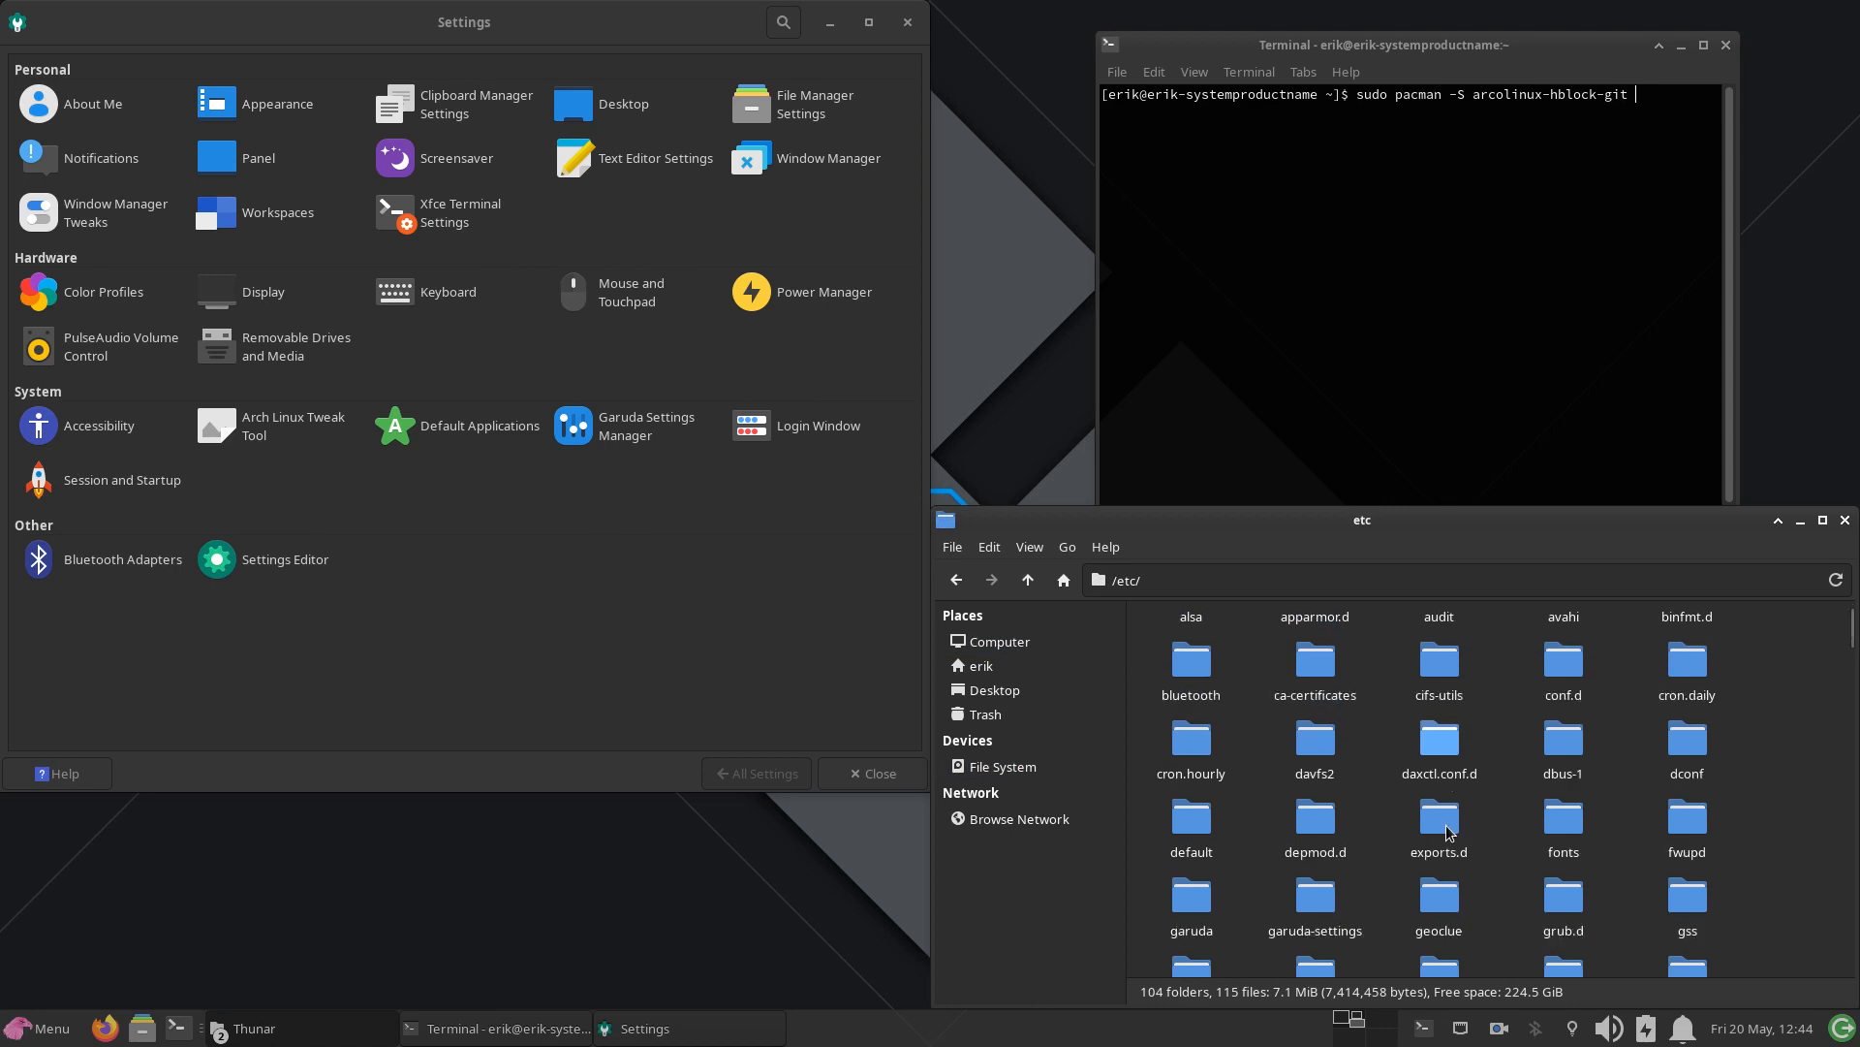
{"action": "scroll", "coordinate": [1447, 831], "scroll_direction": "down", "scroll_amount": 2}
{"action": "scroll", "coordinate": [1447, 831], "scroll_direction": "down", "scroll_amount": 3}
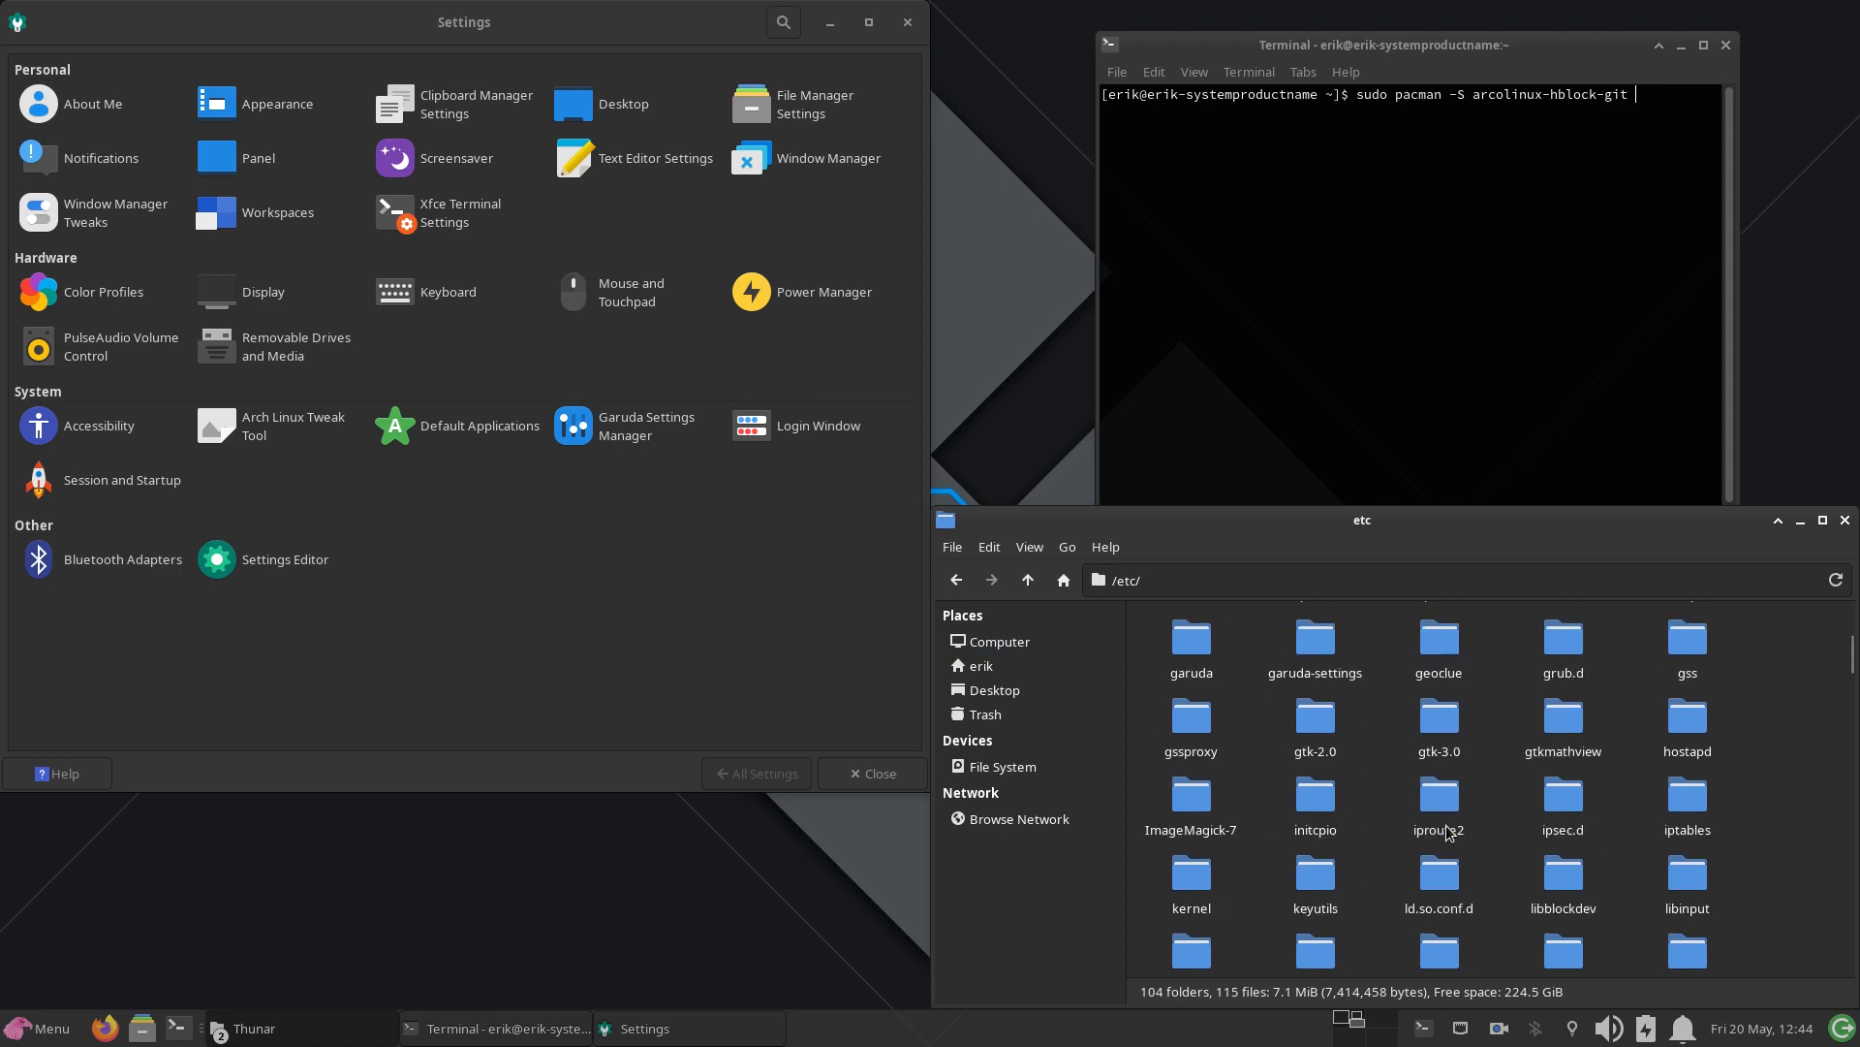
{"action": "scroll", "coordinate": [1447, 831], "scroll_direction": "down", "scroll_amount": 2}
{"action": "scroll", "coordinate": [1447, 831], "scroll_direction": "up", "scroll_amount": 1}
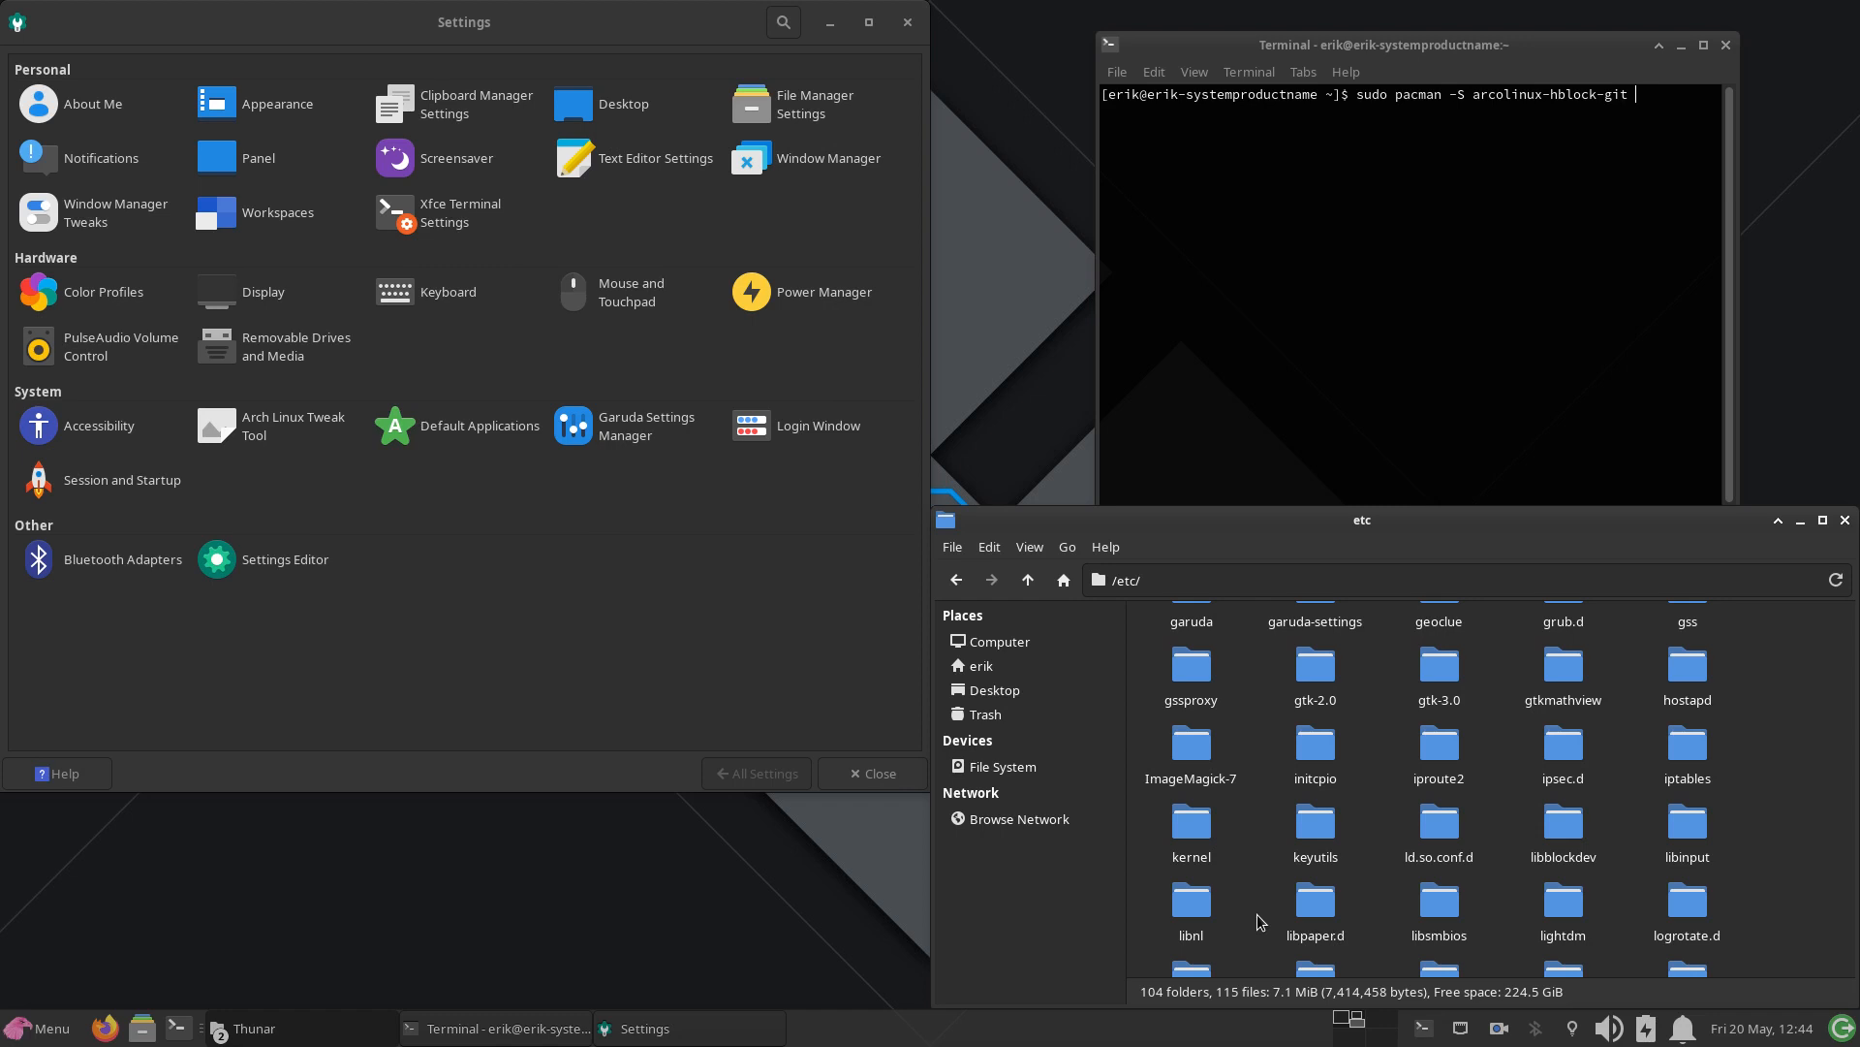
Step: Try to install arcolinux-hblock-git with the prepared pacman command, entering the sudo password and agreeing to remove the conflicting hblock
{"action": "left_click", "coordinate": [1675, 290]}
{"action": "key", "text": "Return"}
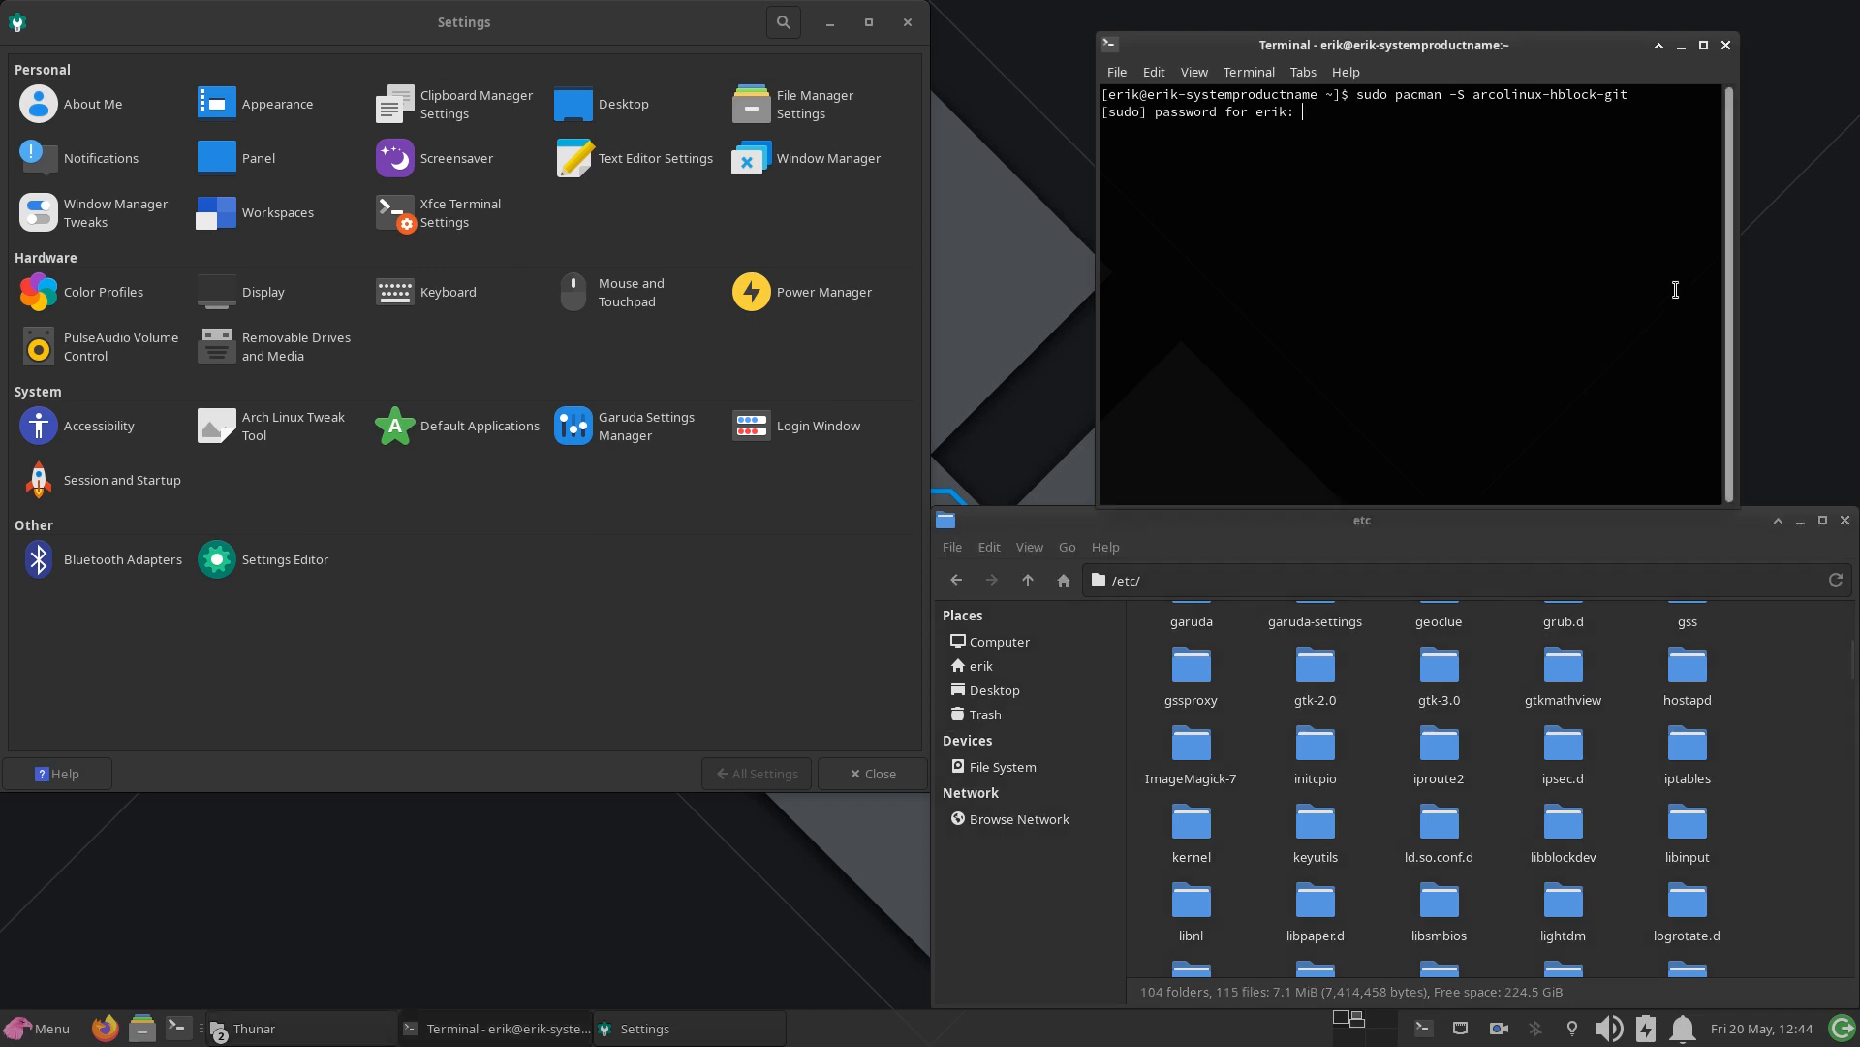
{"action": "type", "text": "****"}
{"action": "key", "text": "Return"}
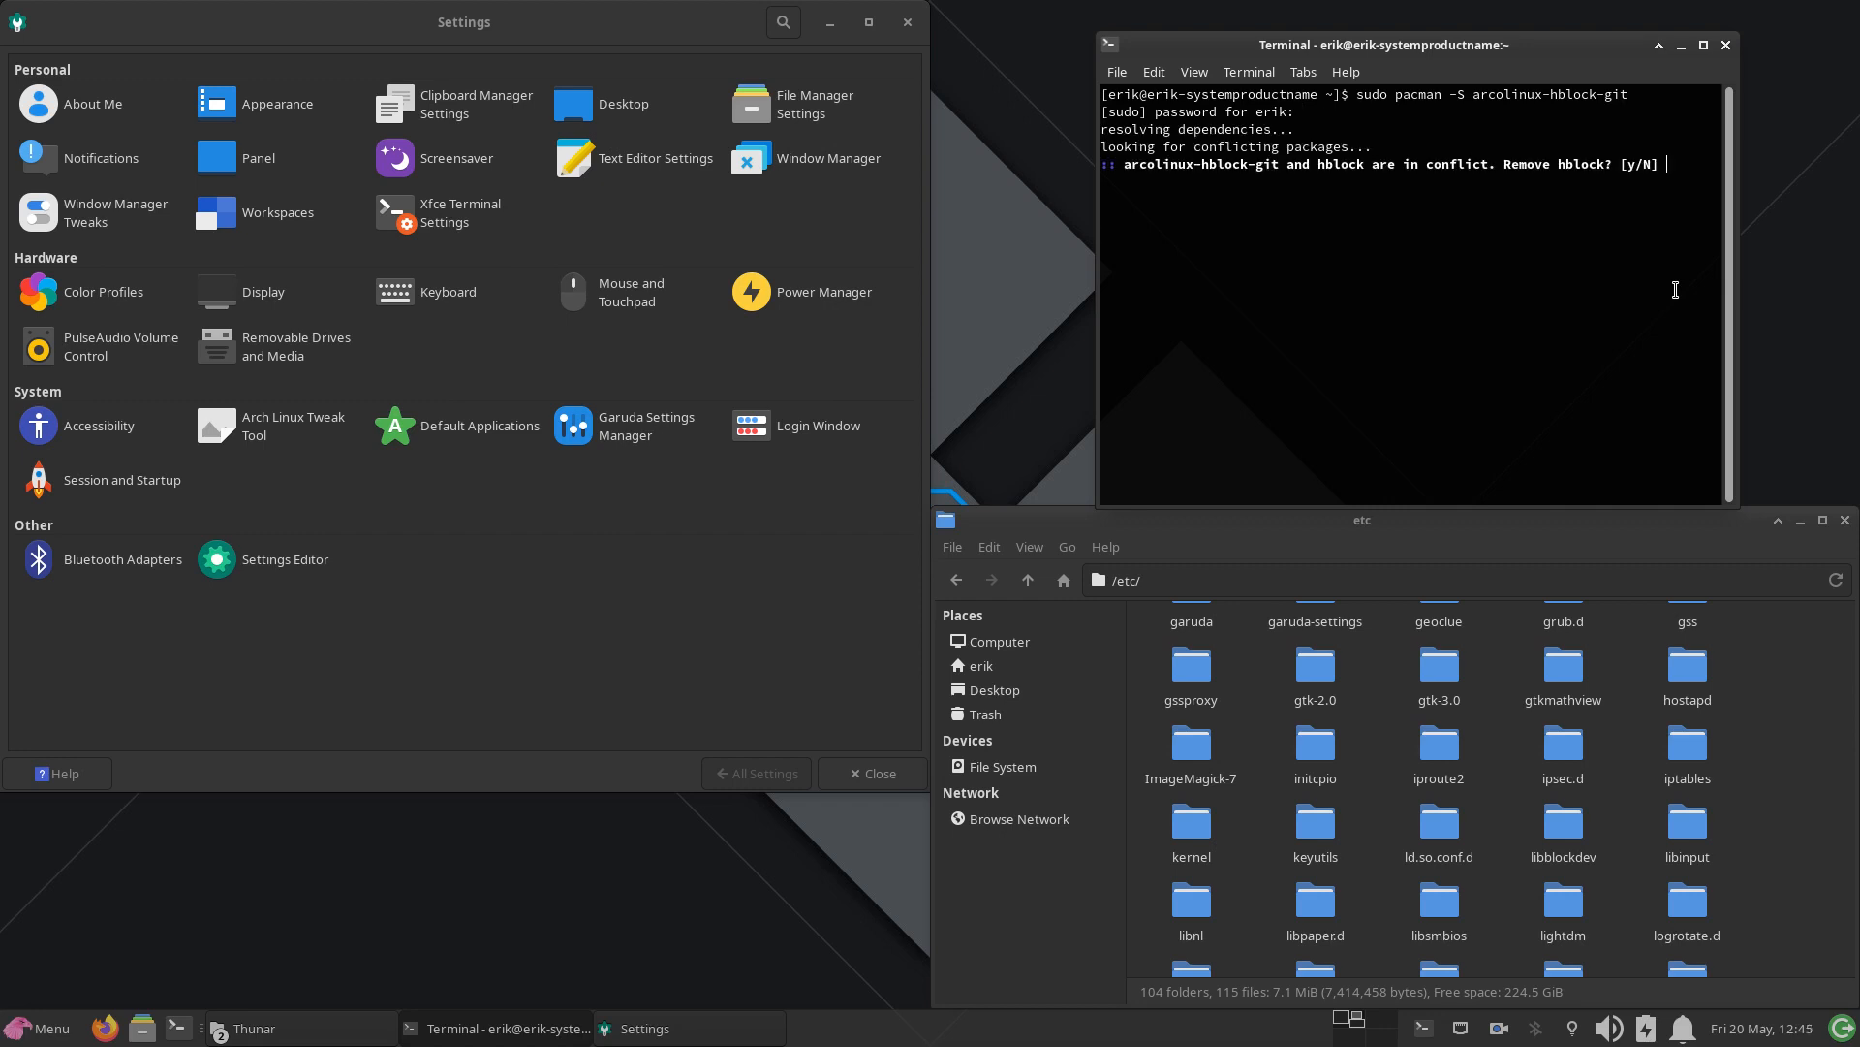
{"action": "type", "text": "y"}
{"action": "key", "text": "Return"}
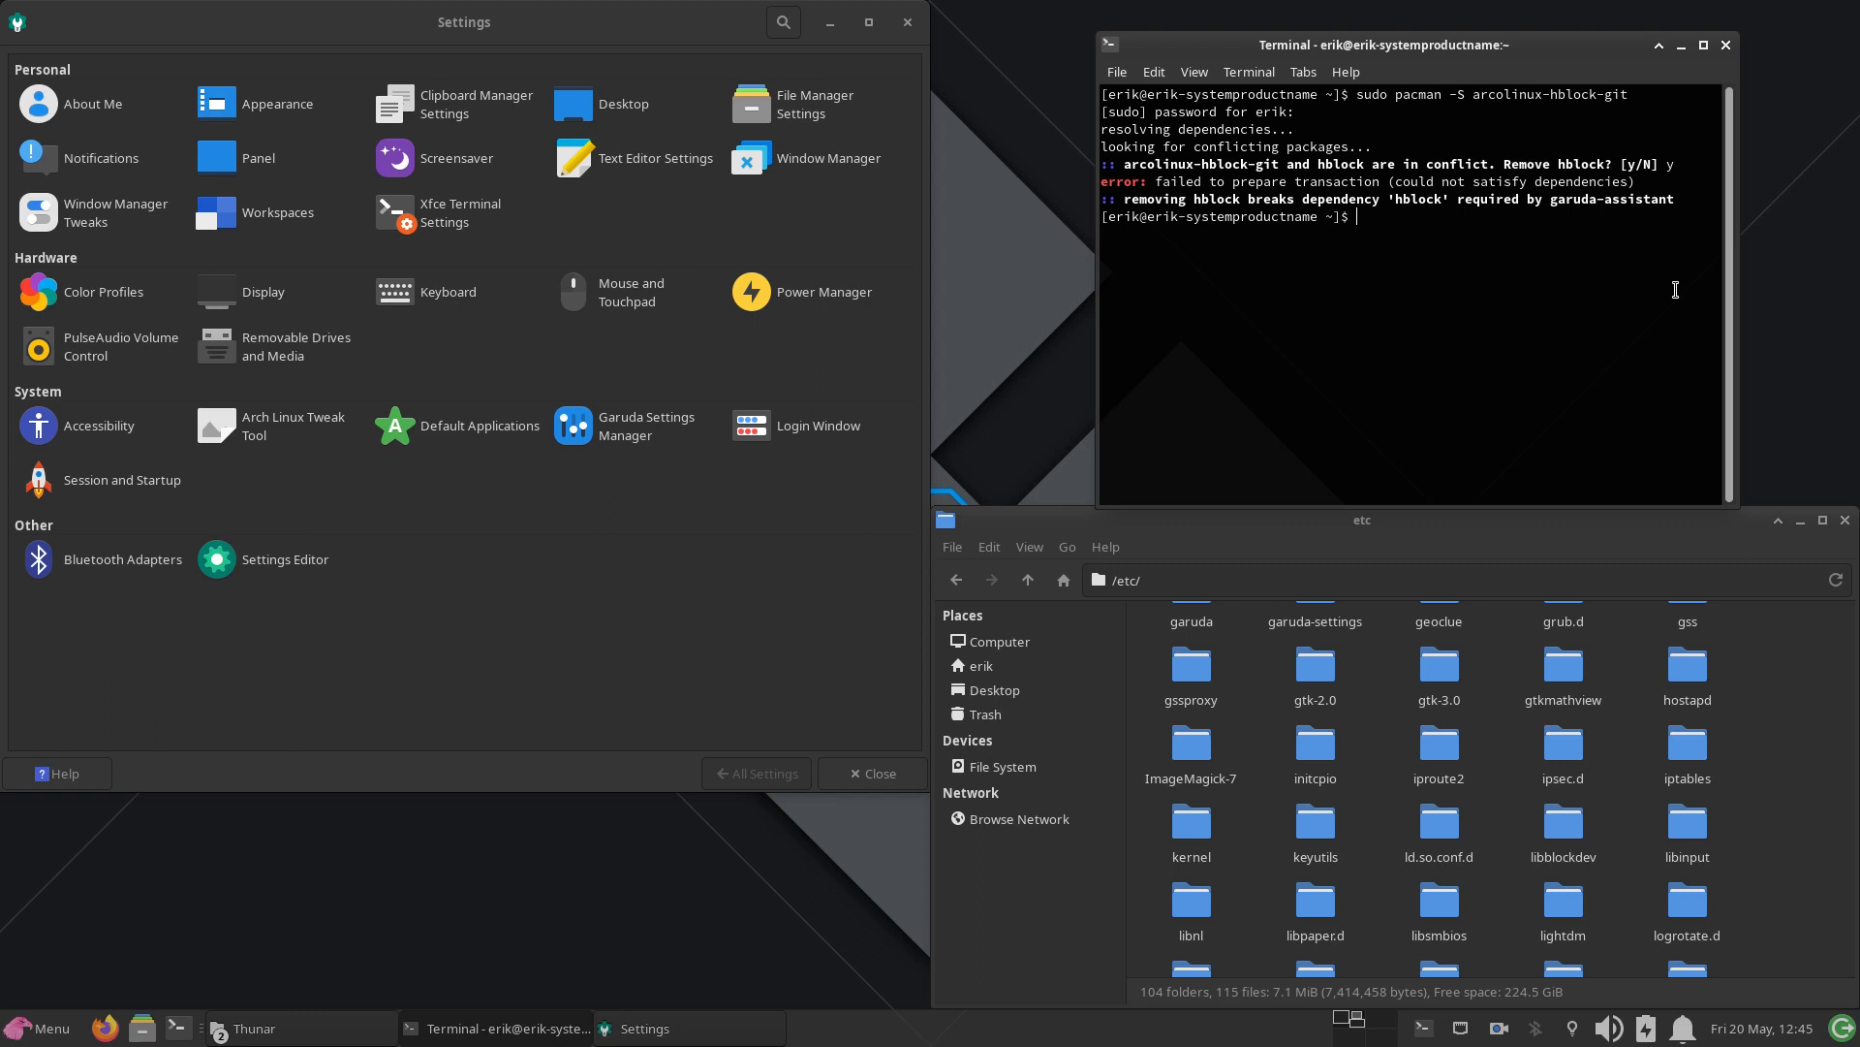
Step: Try to remove the existing package with sudo pacman -R hblock
{"action": "key", "text": "Up"}
{"action": "key", "text": "ctrl+u"}
{"action": "type", "text": "sudo pacma"}
{"action": "type", "text": "n "}
{"action": "type", "text": "-R"}
{"action": "type", "text": " dd"}
{"action": "key", "text": "BackSpace"}
{"action": "key", "text": "BackSpace"}
{"action": "type", "text": "hblock"}
{"action": "key", "text": "Return"}
Step: Remove hblock while skipping dependency checks with sudo pacman -Rdd hblock, and accept the removal
{"action": "key", "text": "Up"}
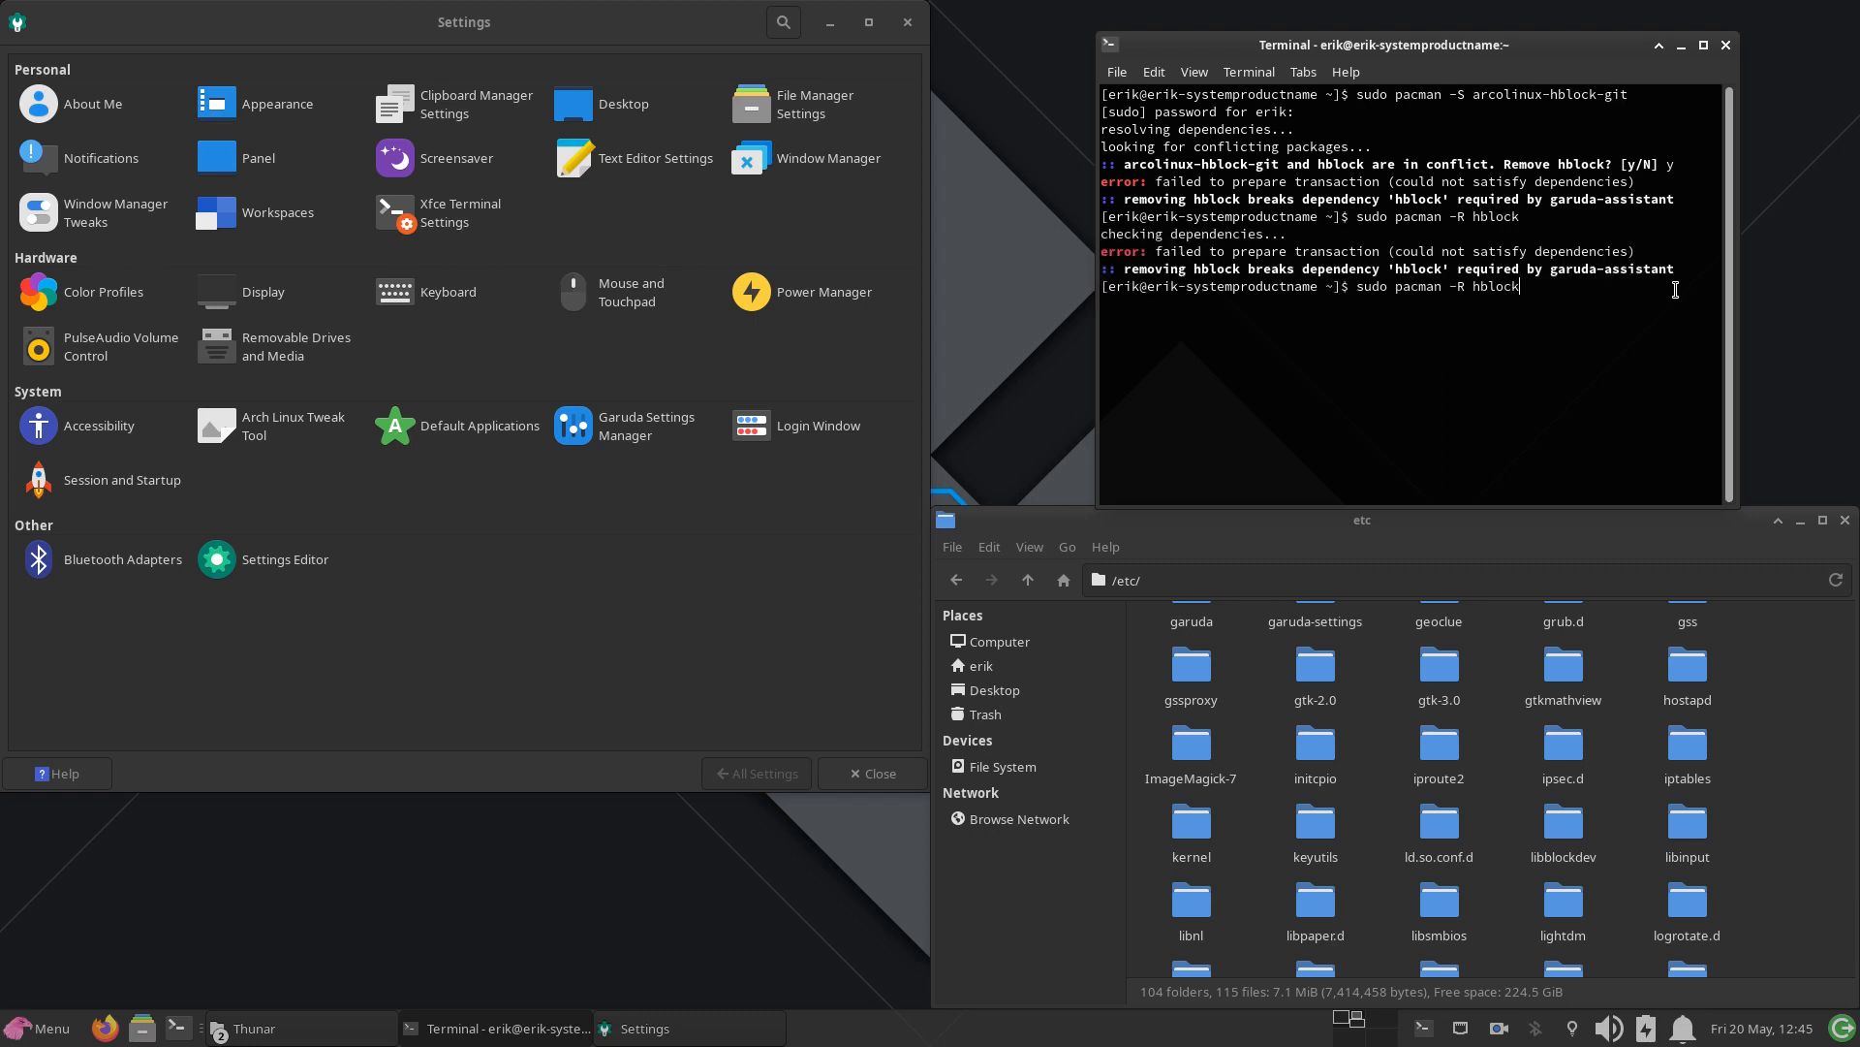
{"action": "key", "text": "Left"}
{"action": "type", "text": "dd"}
{"action": "key", "text": "Return"}
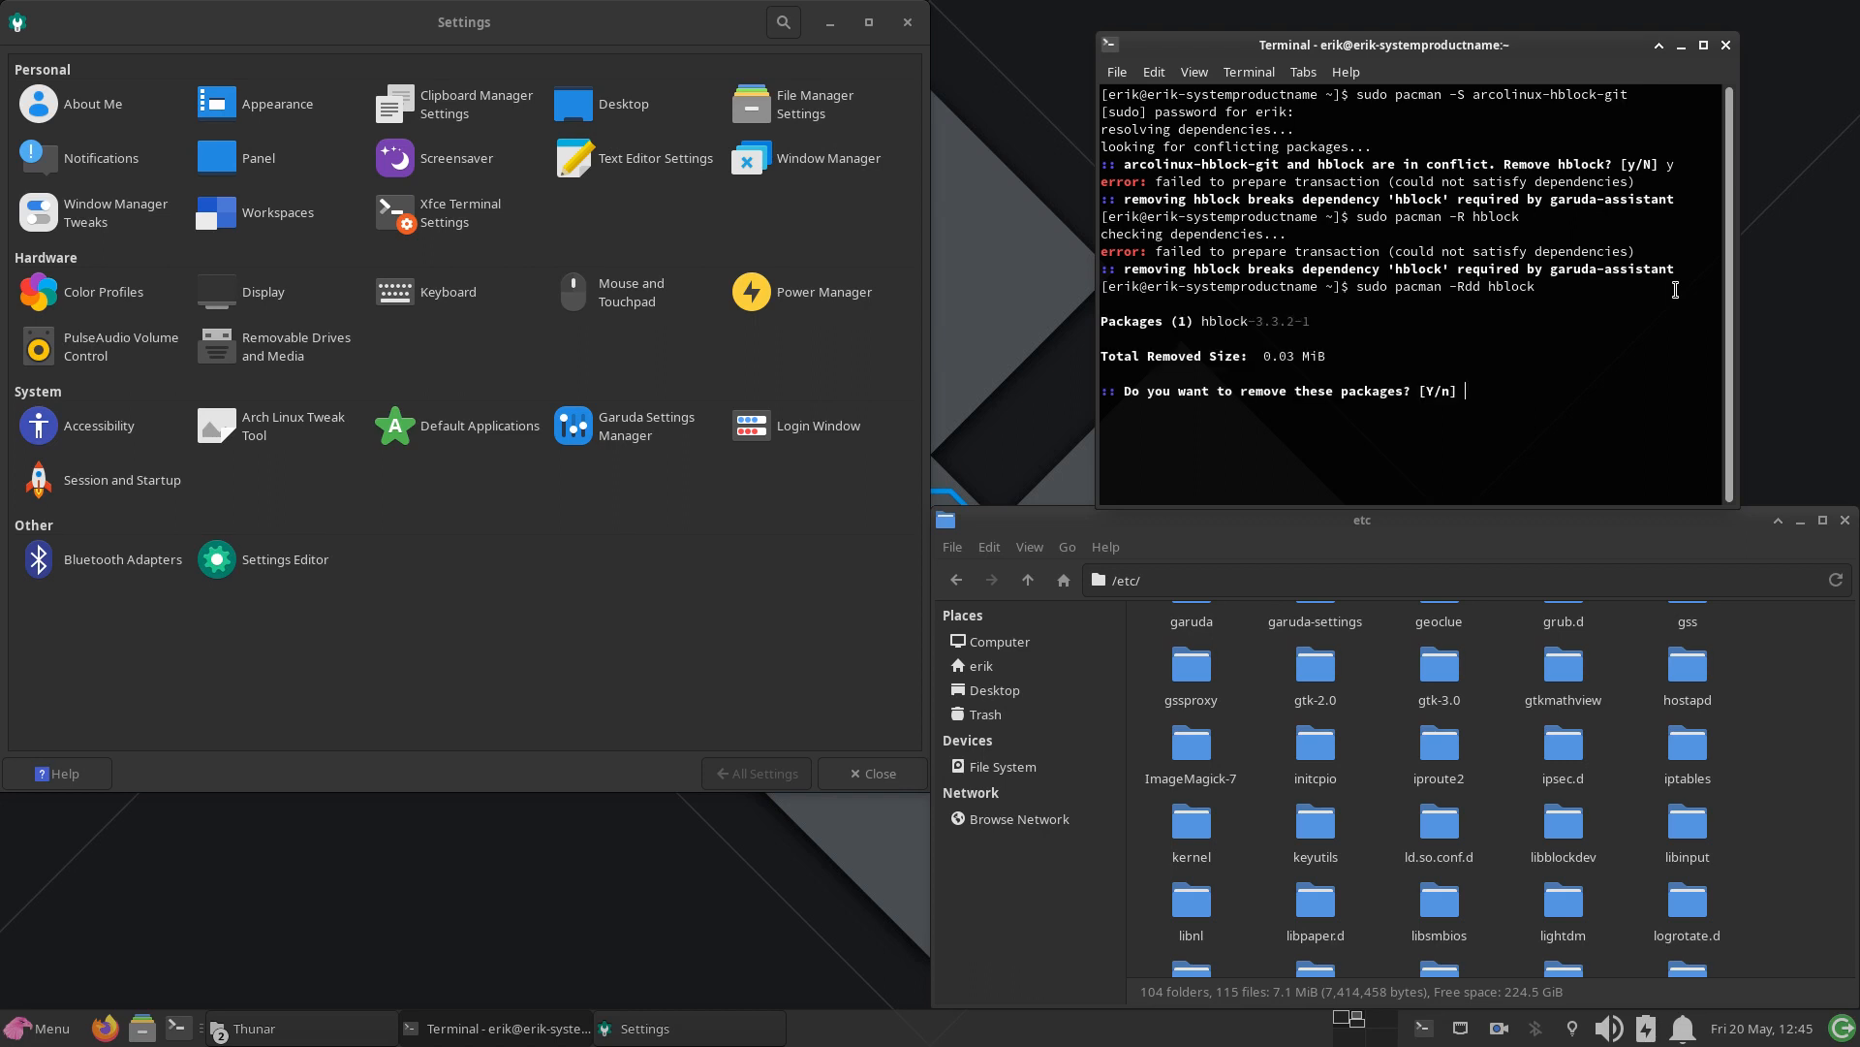
{"action": "key", "text": "Return"}
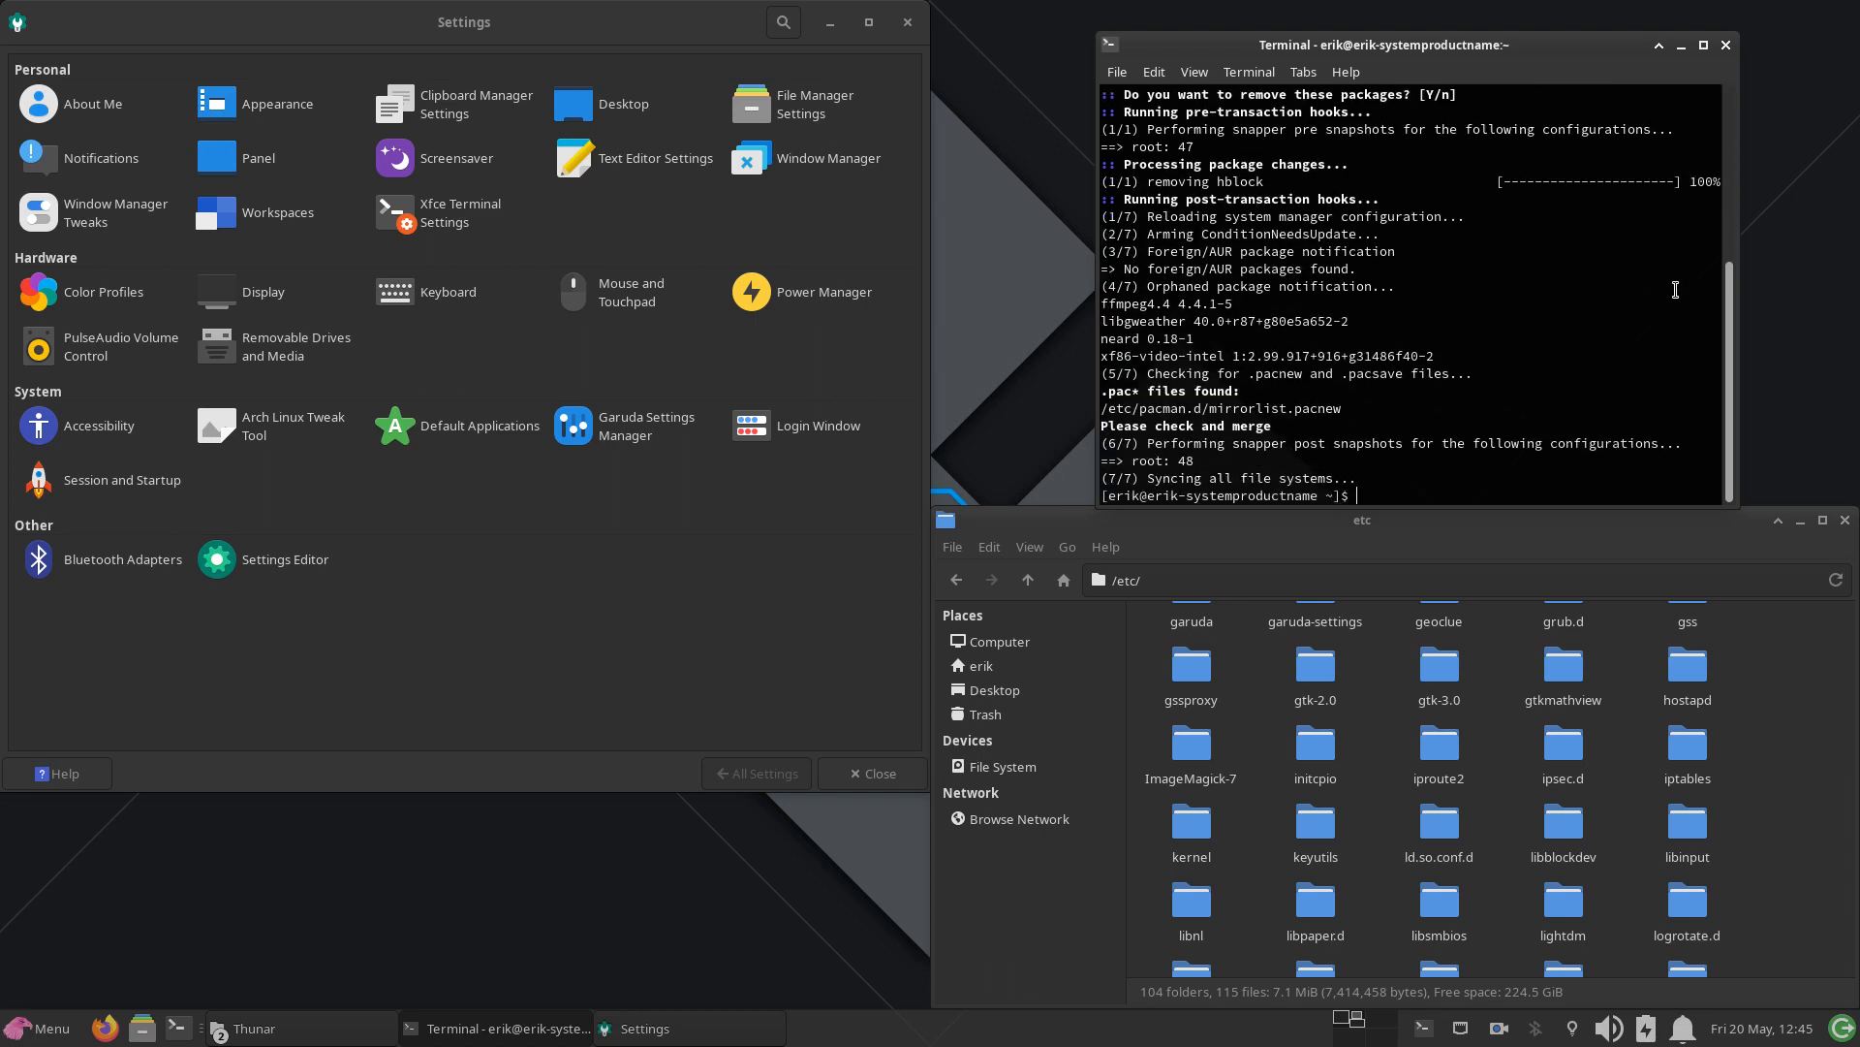
Step: Rerun sudo pacman -S arcolinux-hblock-git and accept the installation
{"action": "key", "text": "Up"}
{"action": "key", "text": "Up"}
{"action": "key", "text": "Up"}
{"action": "key", "text": "Return"}
{"action": "key", "text": "Return"}
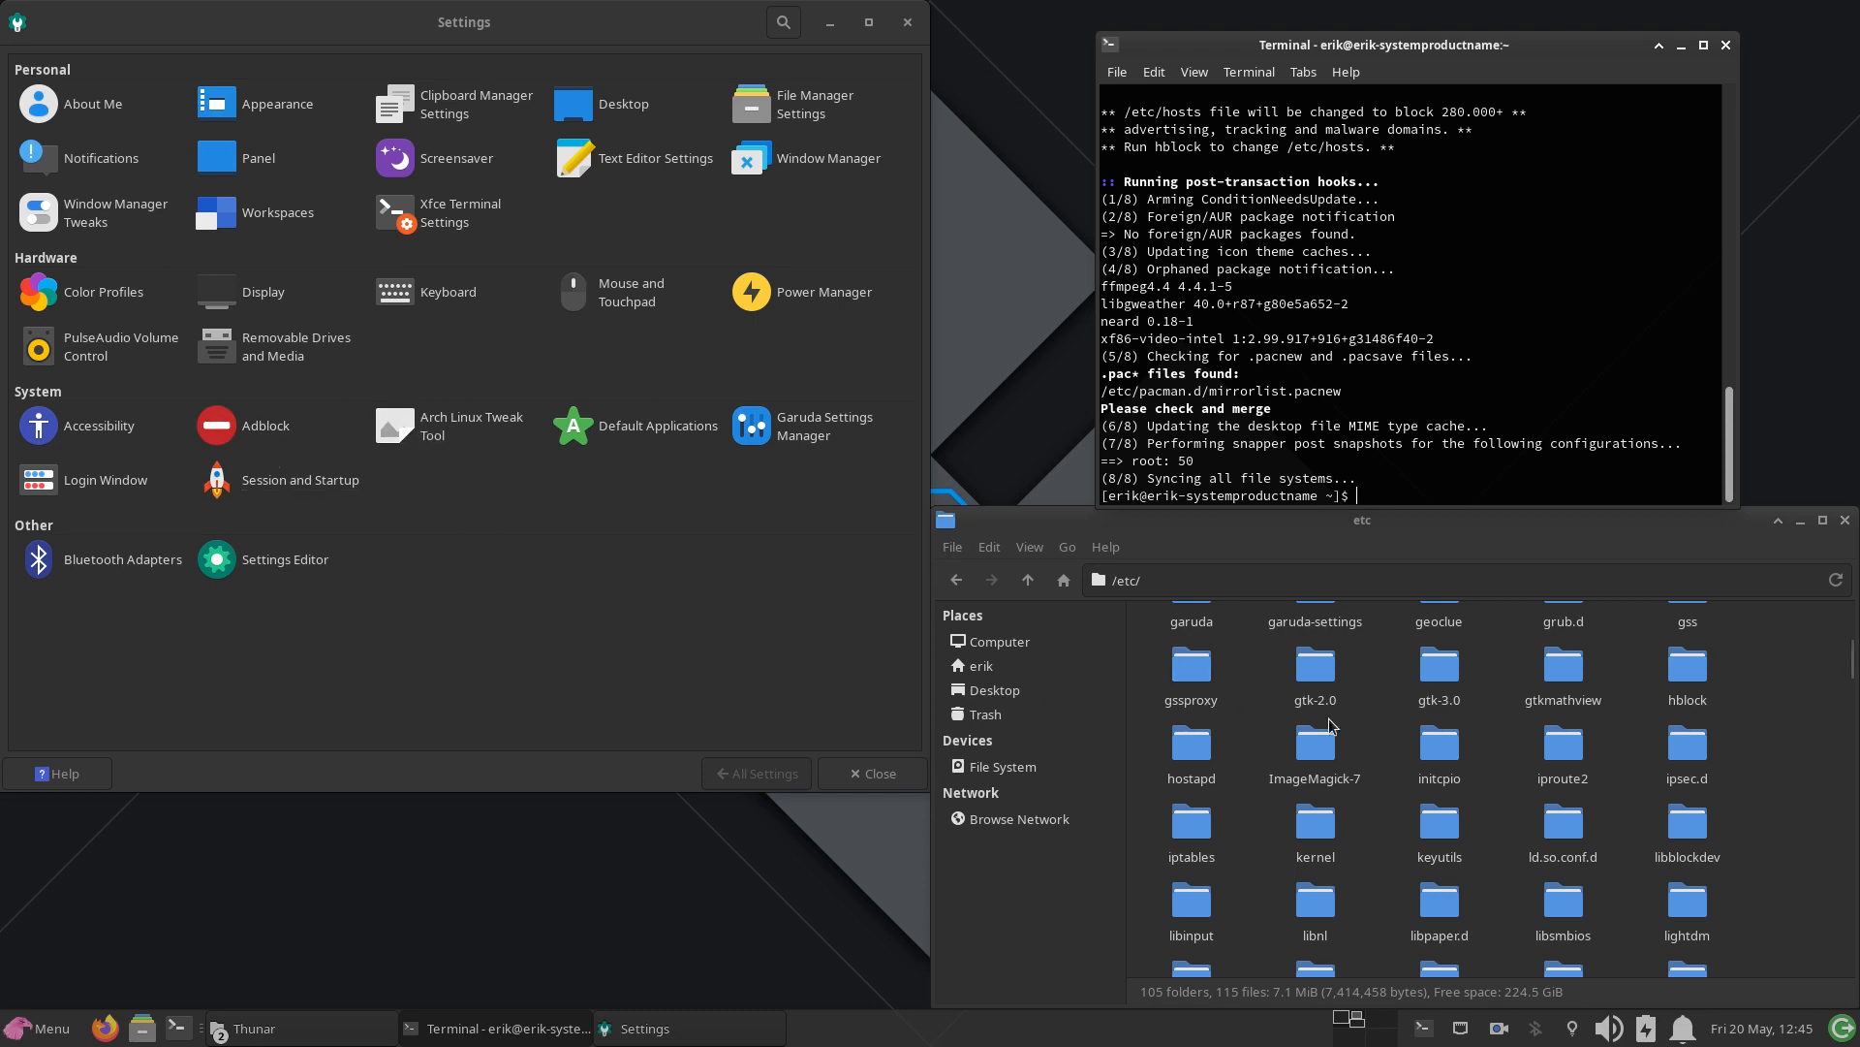
Step: Look through the folders in /etc and open the hblock folder
{"action": "left_click", "coordinate": [1265, 742]}
{"action": "scroll", "coordinate": [1264, 743], "scroll_direction": "down", "scroll_amount": 2}
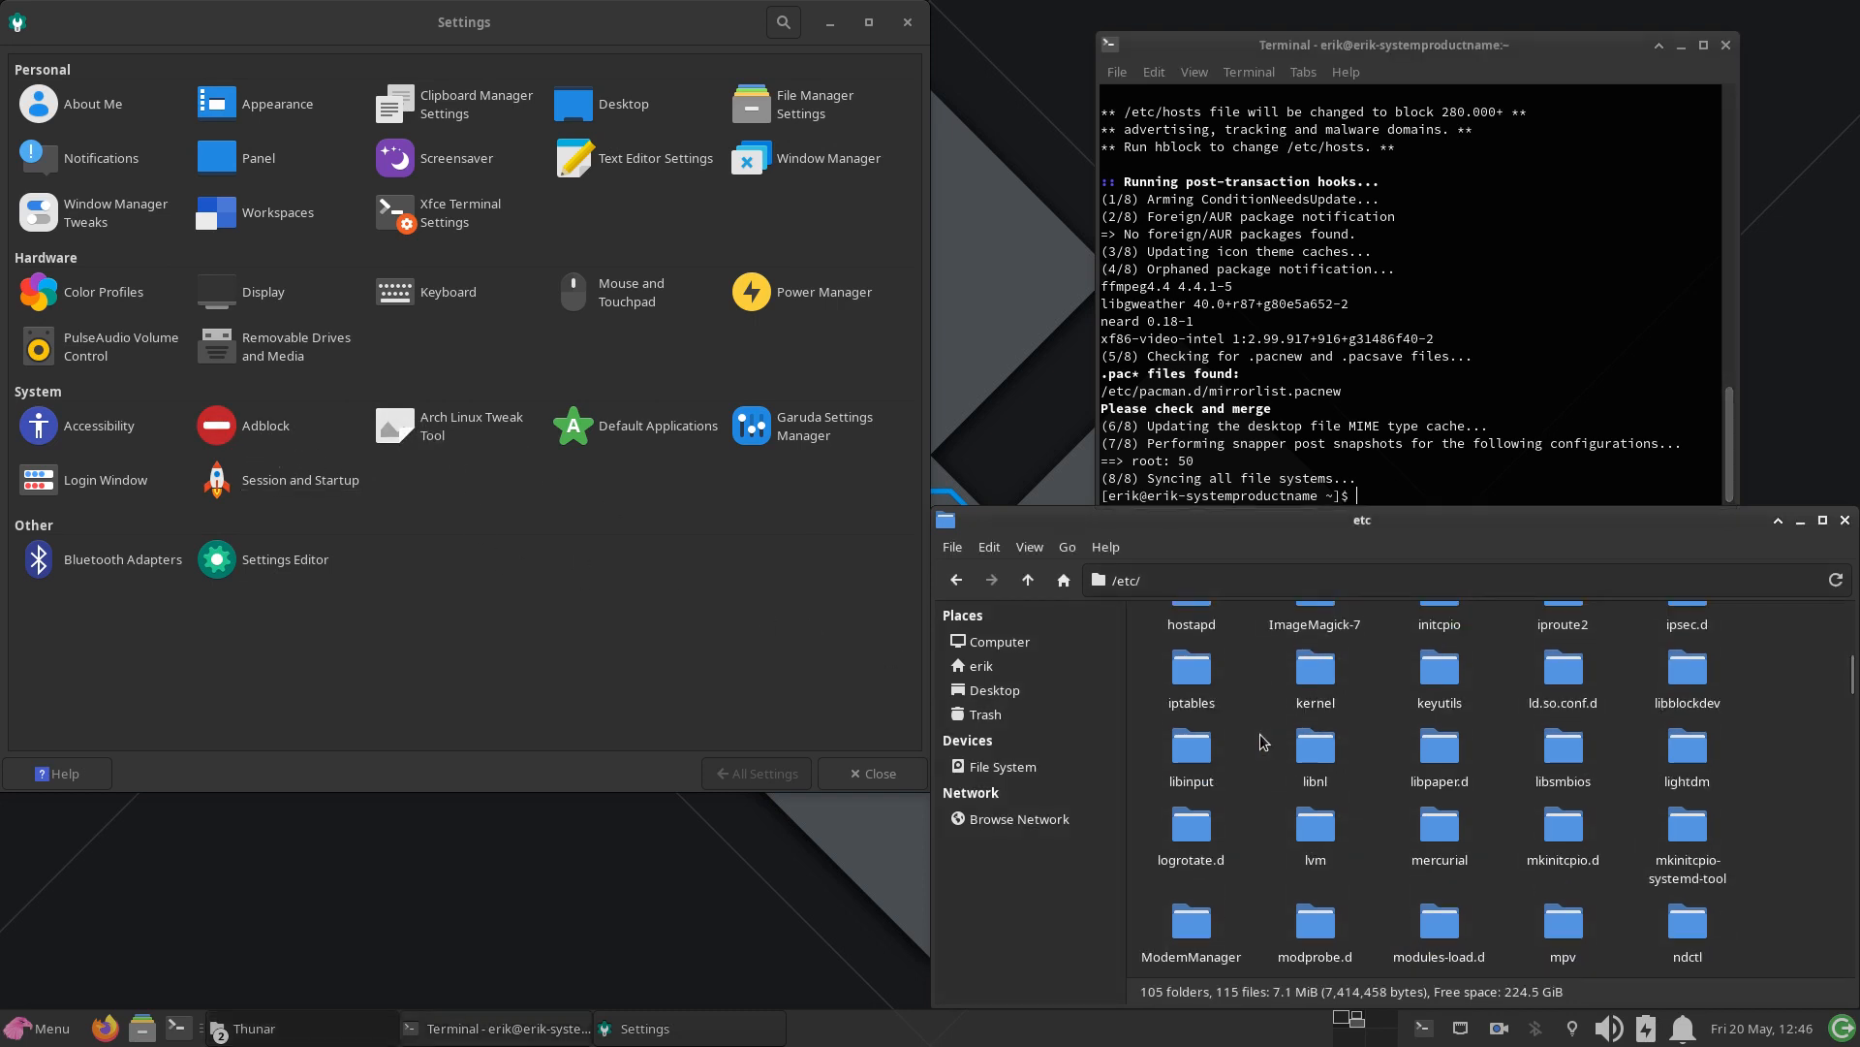
{"action": "scroll", "coordinate": [1264, 742], "scroll_direction": "down", "scroll_amount": 2}
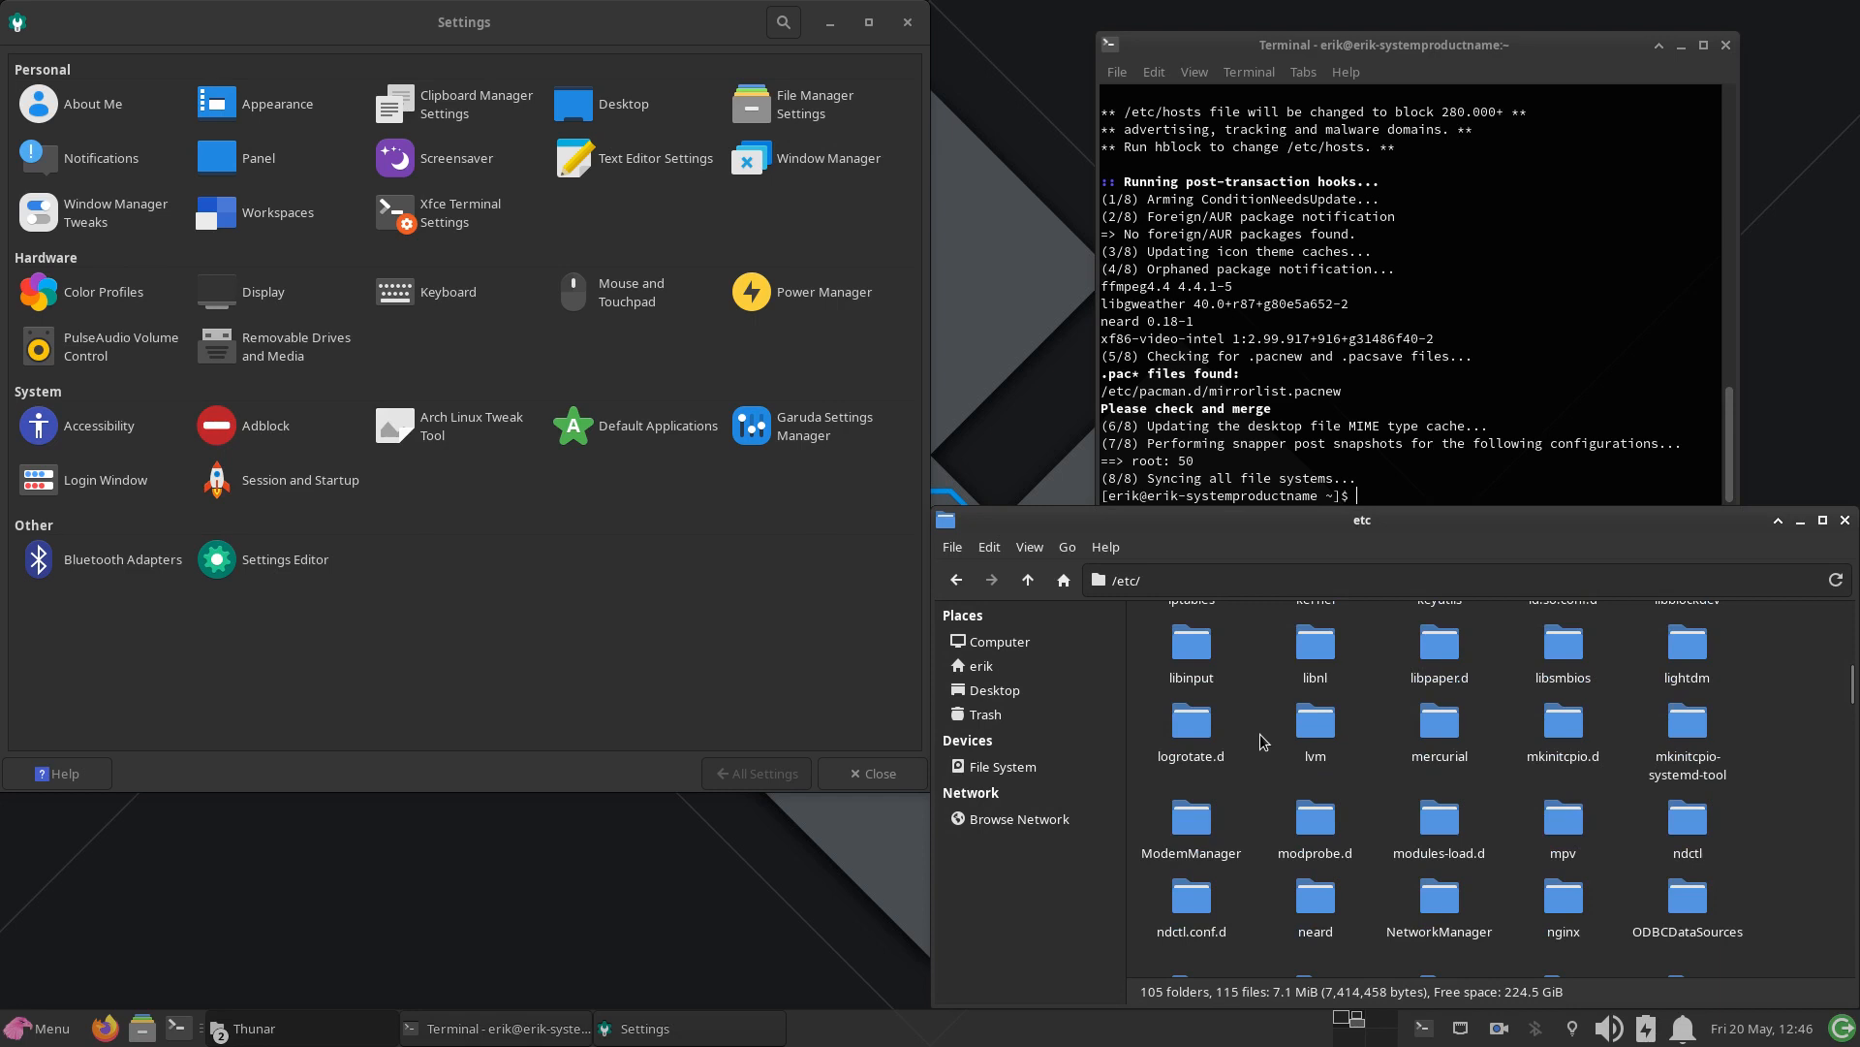
{"action": "scroll", "coordinate": [1265, 742], "scroll_direction": "up", "scroll_amount": 2}
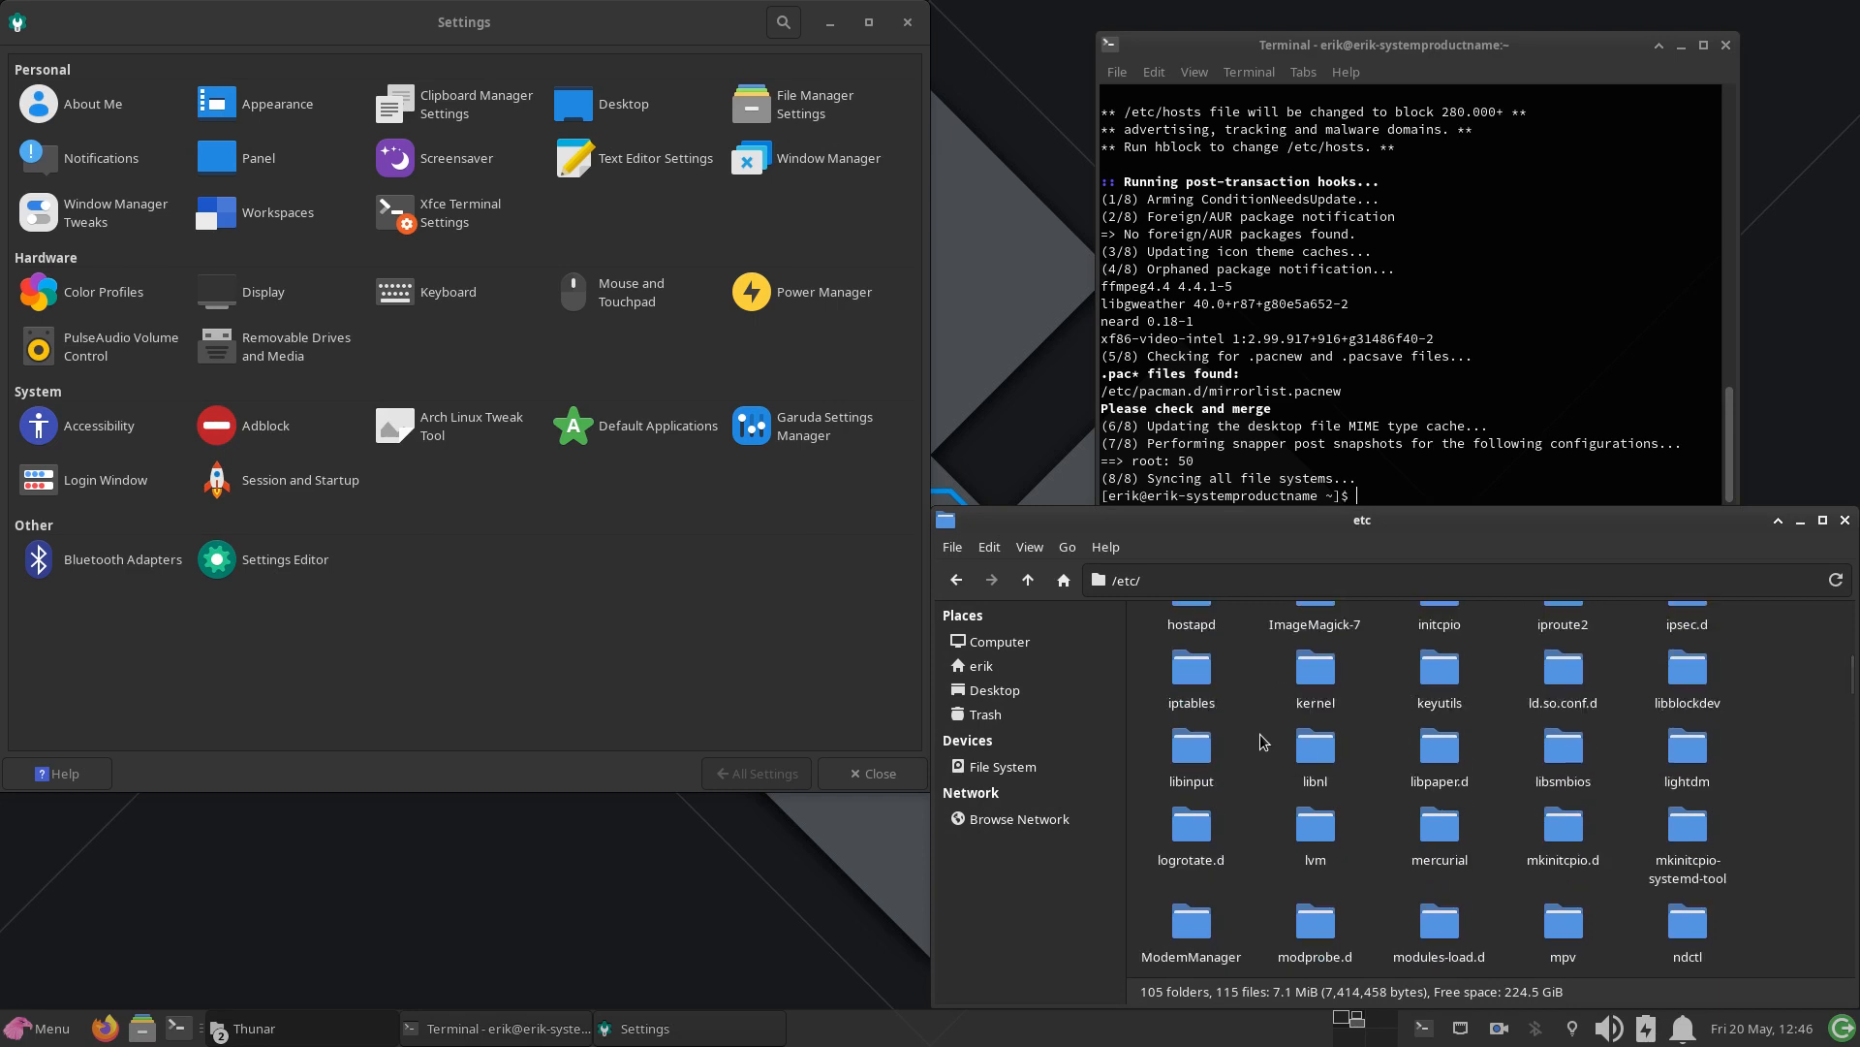
{"action": "scroll", "coordinate": [1265, 742], "scroll_direction": "up", "scroll_amount": 1}
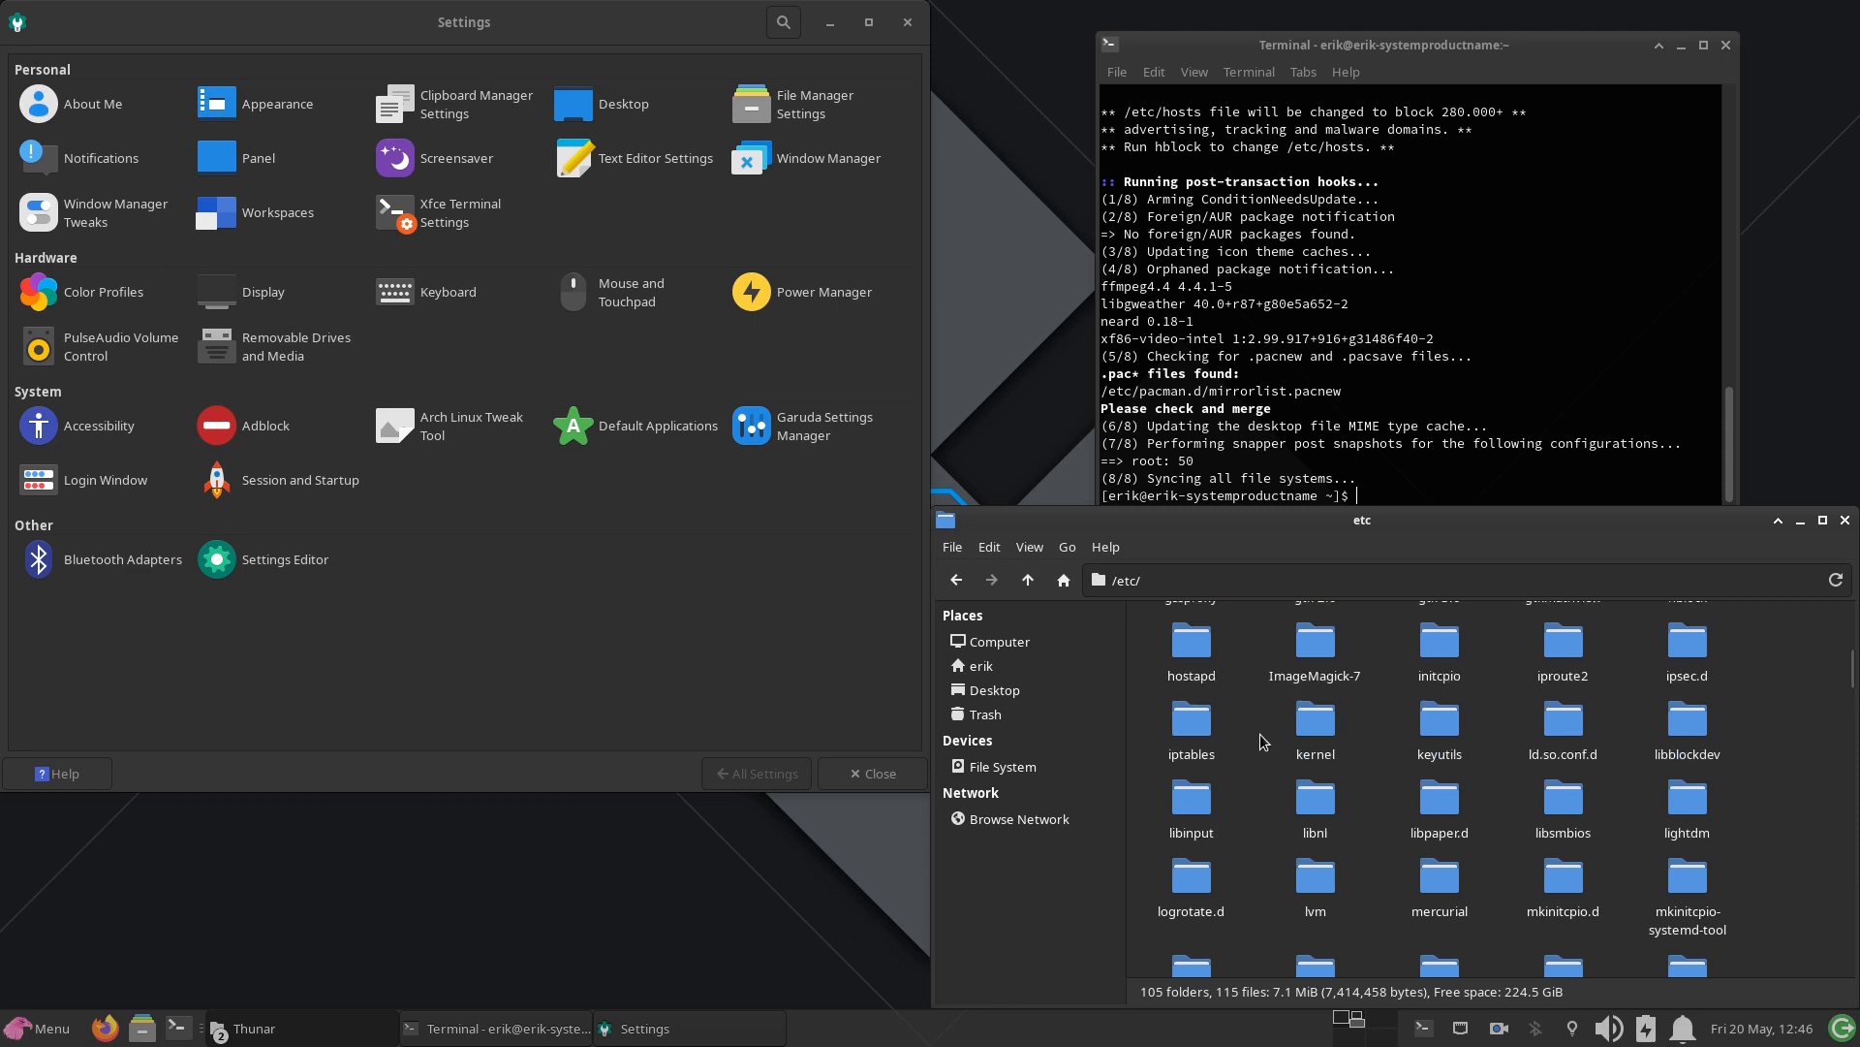
{"action": "scroll", "coordinate": [1265, 742], "scroll_direction": "up", "scroll_amount": 1}
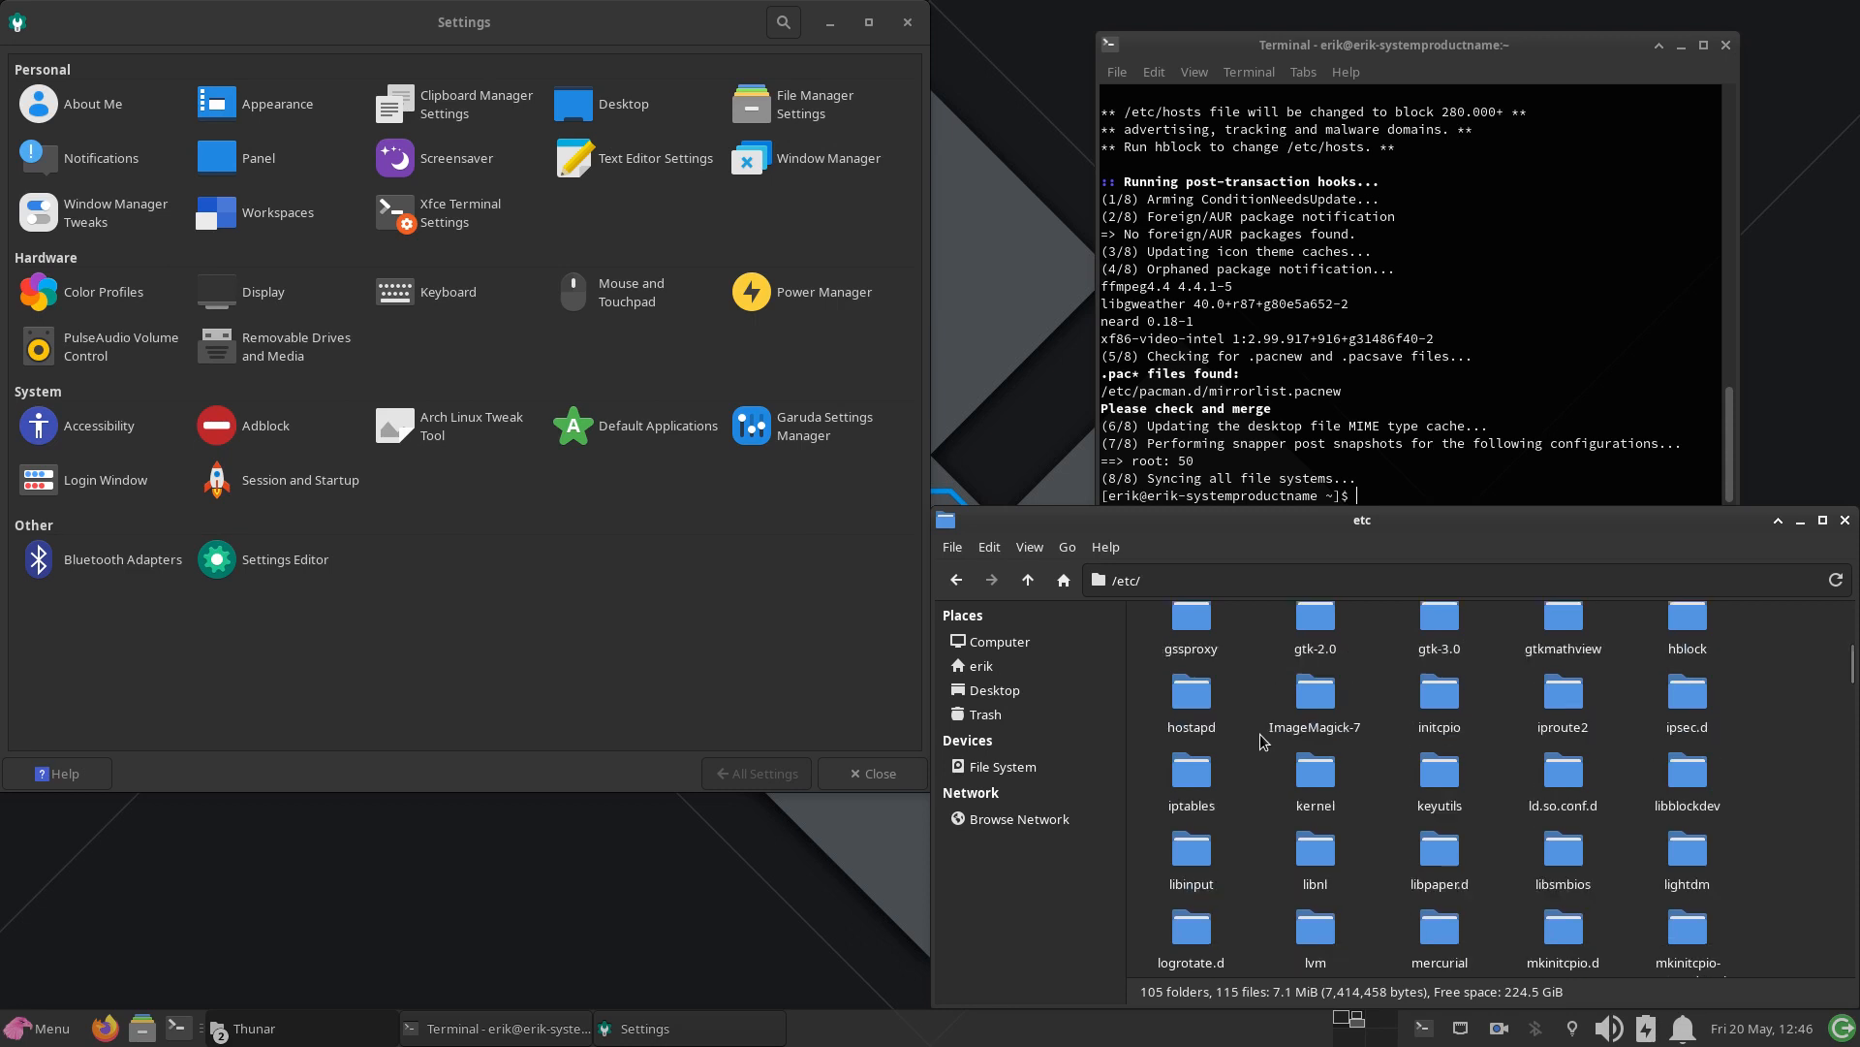
{"action": "left_click", "coordinate": [1696, 625]}
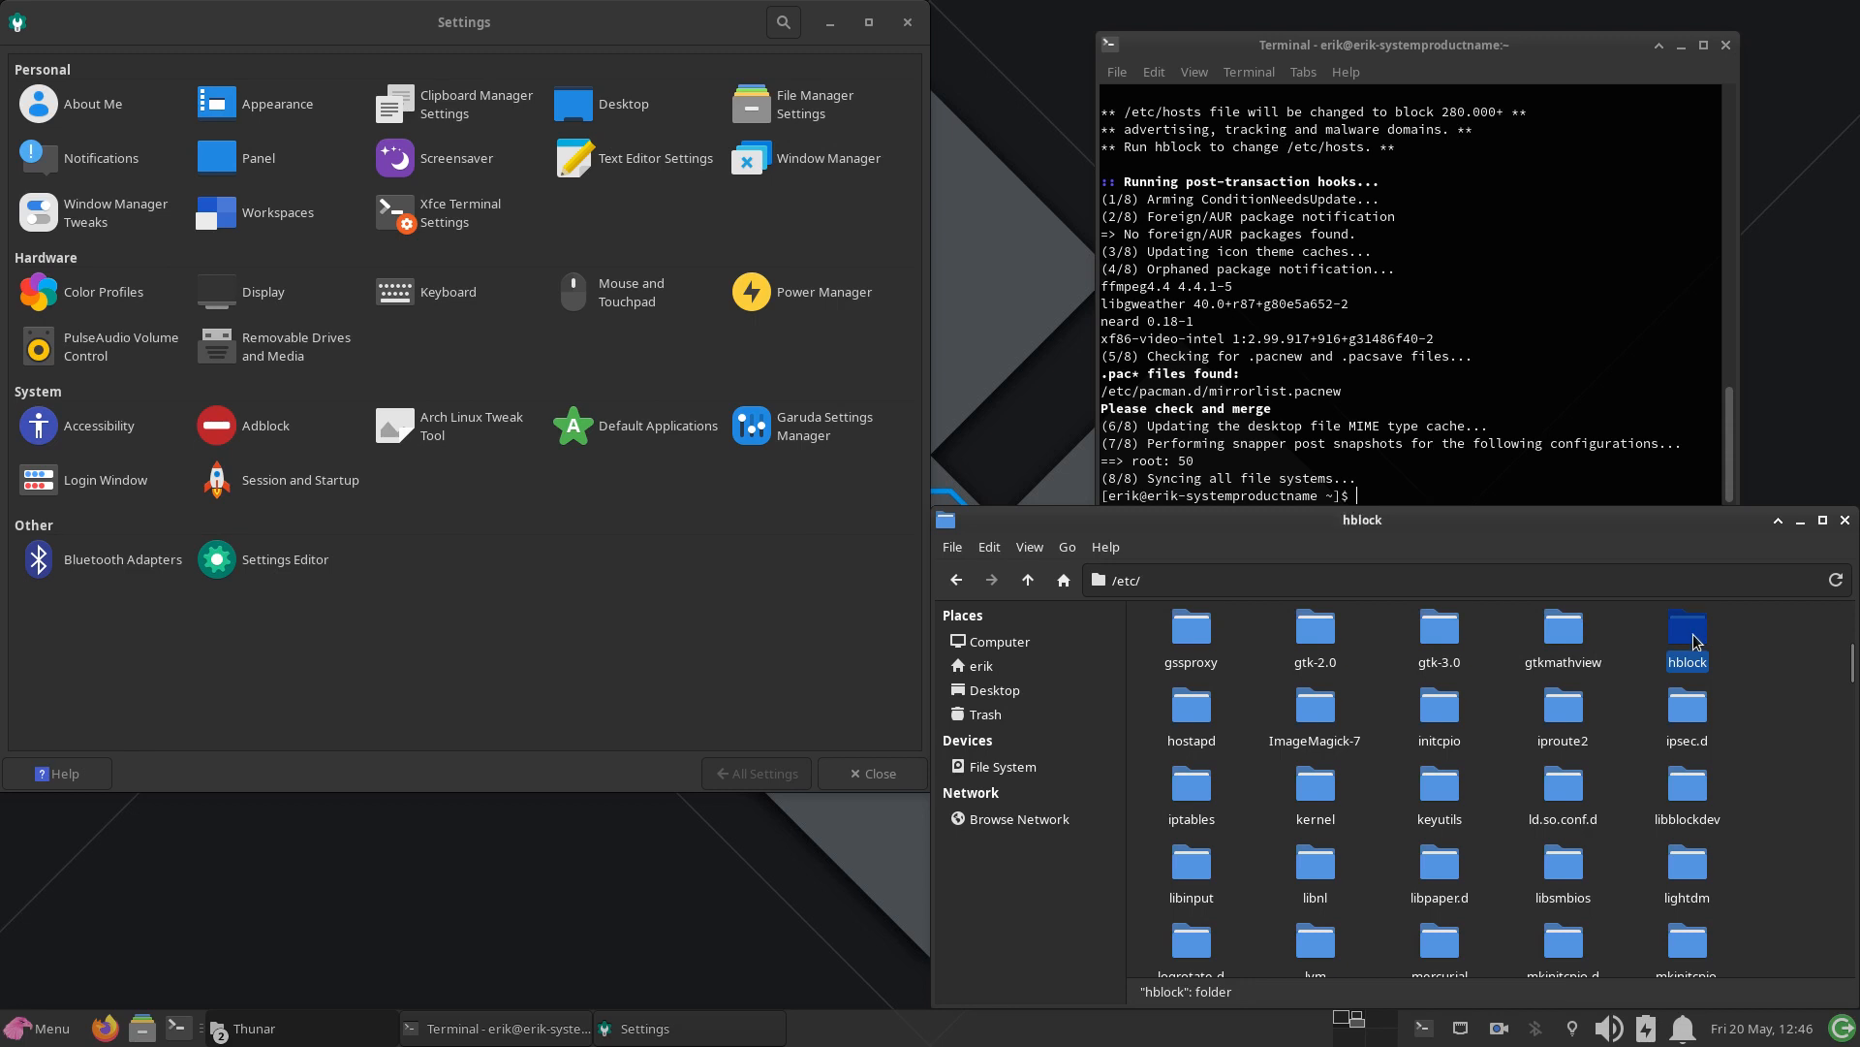
{"action": "double_click", "coordinate": [1694, 634]}
Step: Open allow.list from /etc/hblock in Sublime Text and highlight its two domain entries
{"action": "left_click", "coordinate": [1159, 647]}
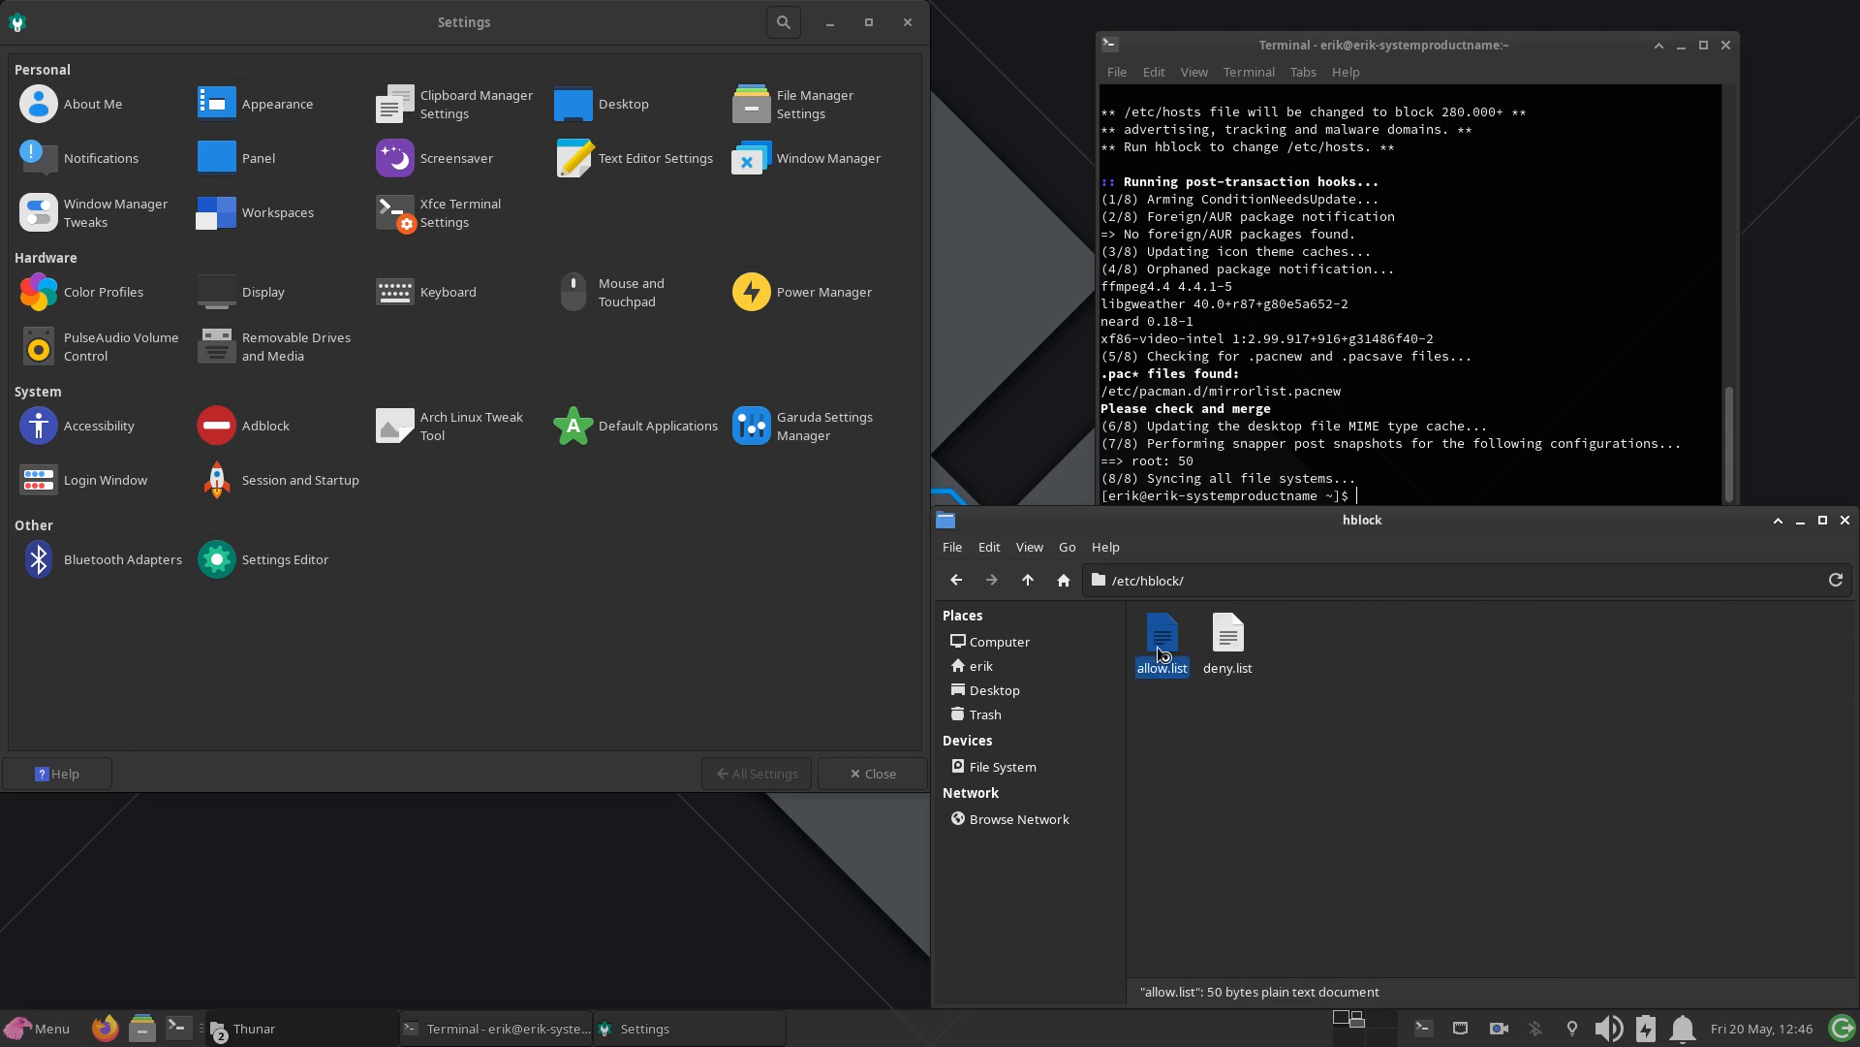
{"action": "double_click", "coordinate": [1159, 647]}
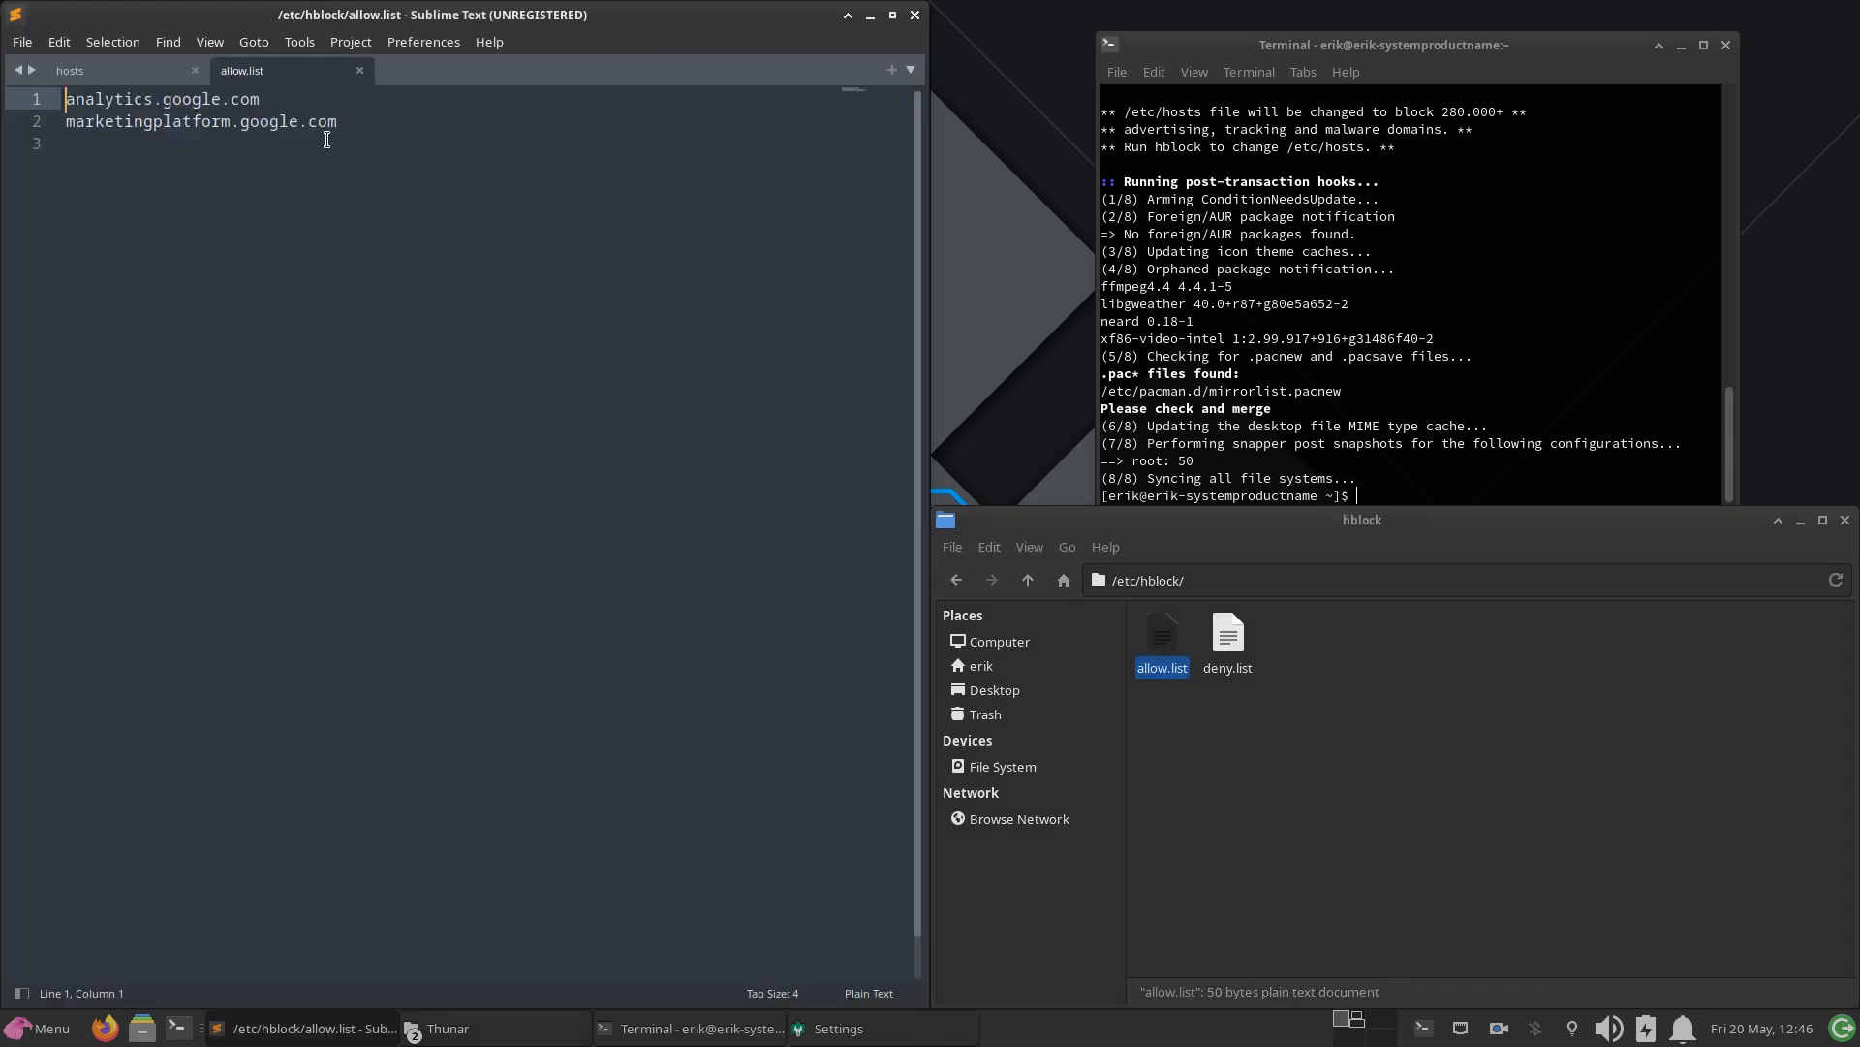
{"action": "left_click_drag", "start_coordinate": [356, 123], "coordinate": [58, 112]}
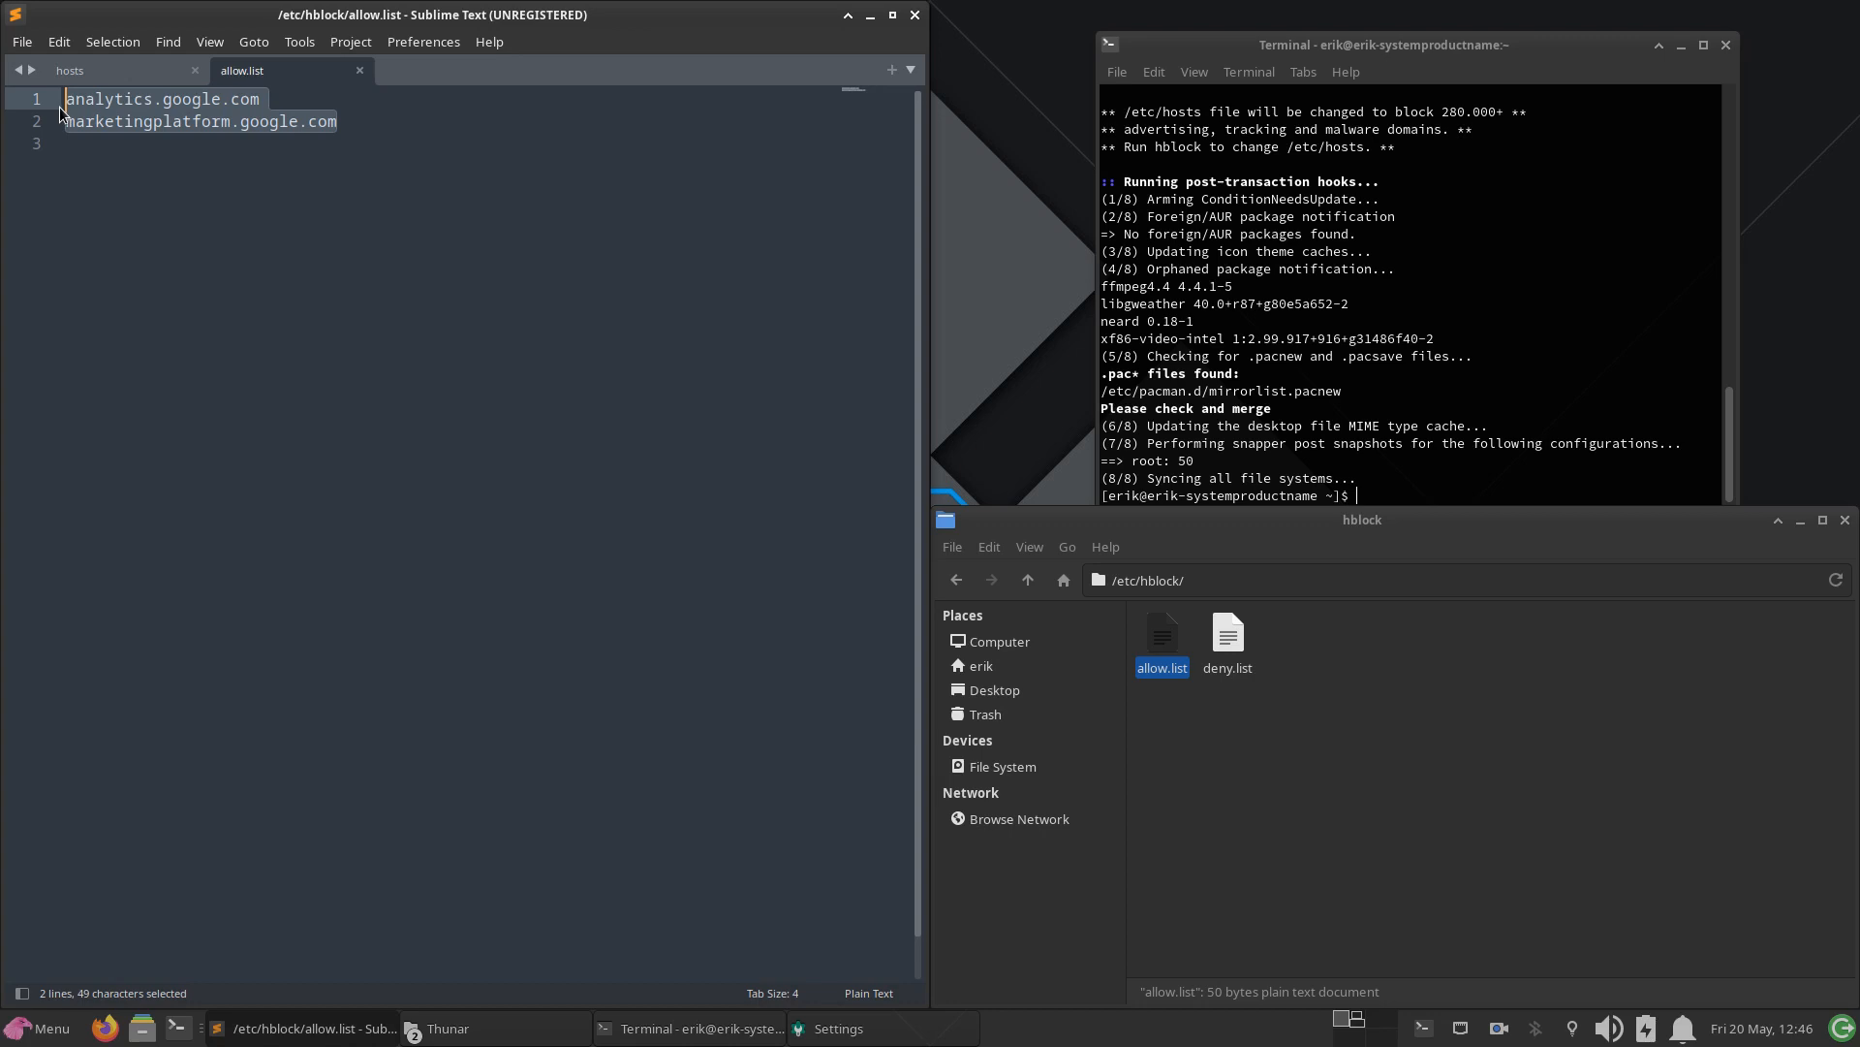
Step: Open deny.list from /etc/hblock in the editor to examine it, and return to allow.list
{"action": "left_click", "coordinate": [1137, 631]}
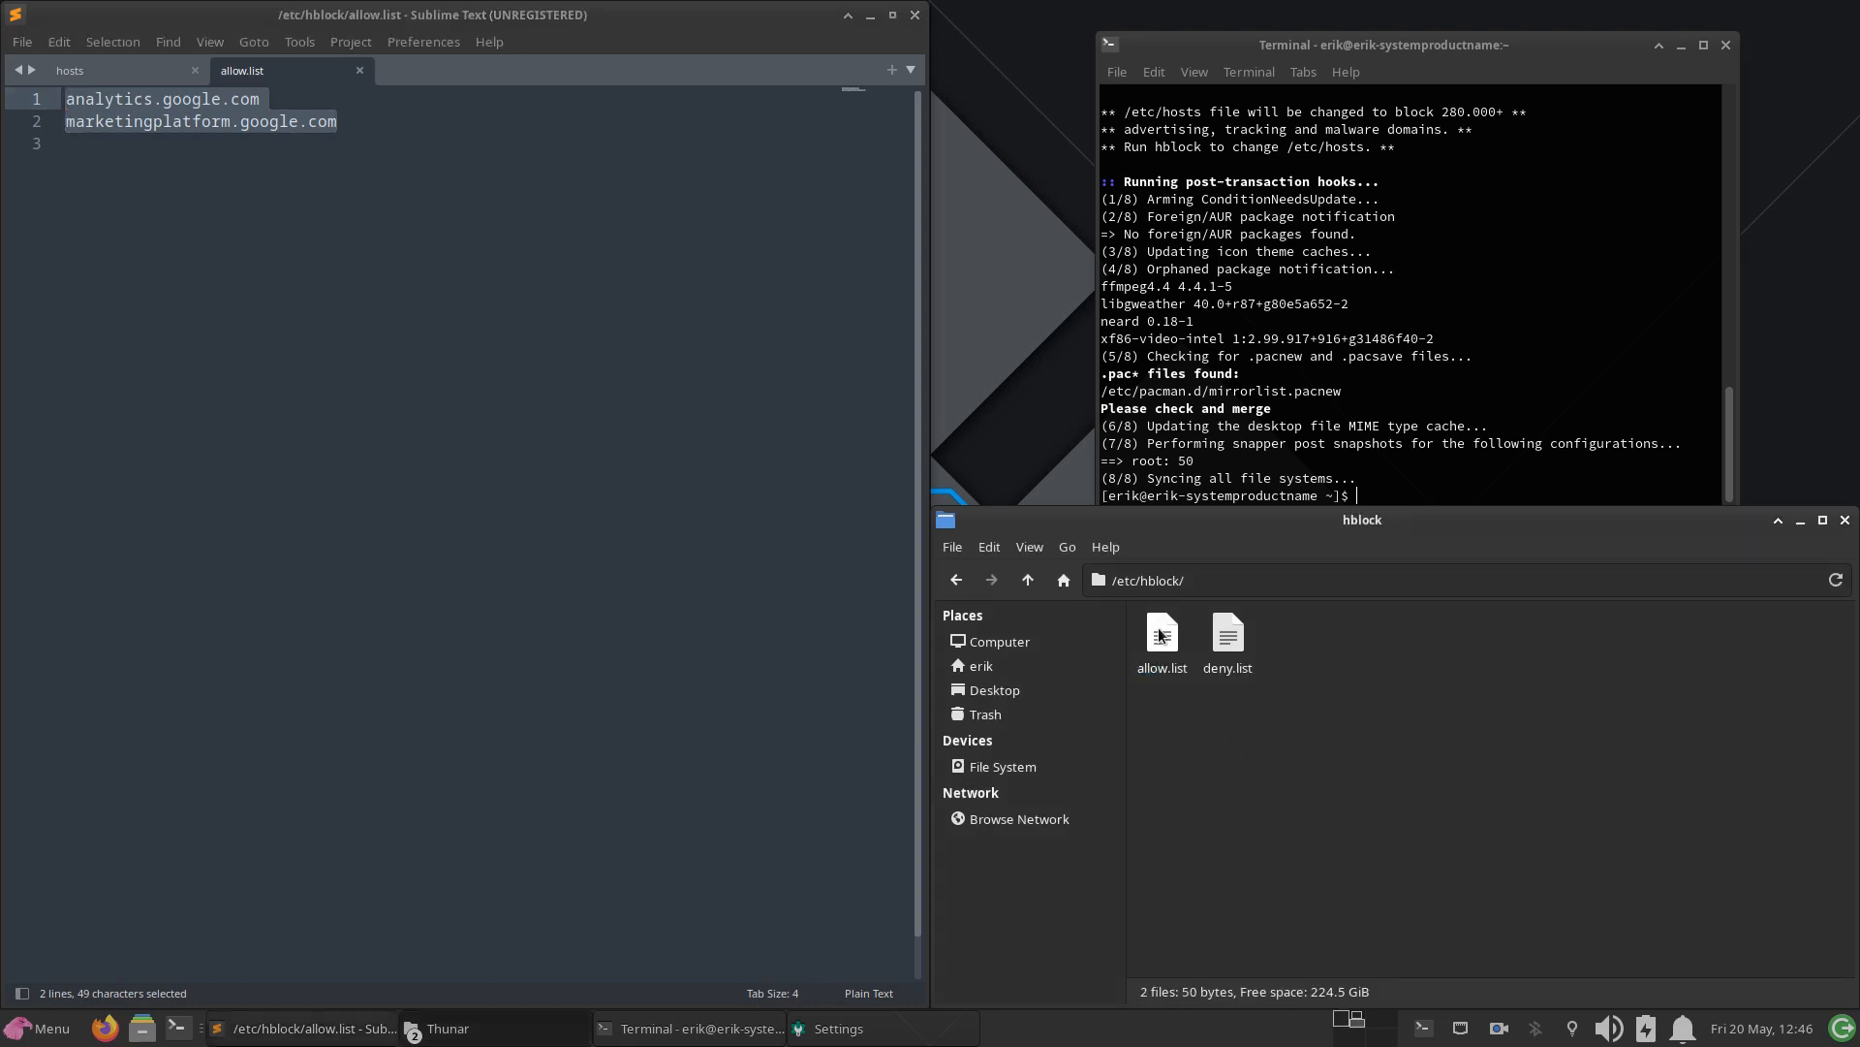
{"action": "left_click", "coordinate": [1163, 639]}
{"action": "left_click", "coordinate": [1207, 701]}
{"action": "left_click", "coordinate": [1228, 638]}
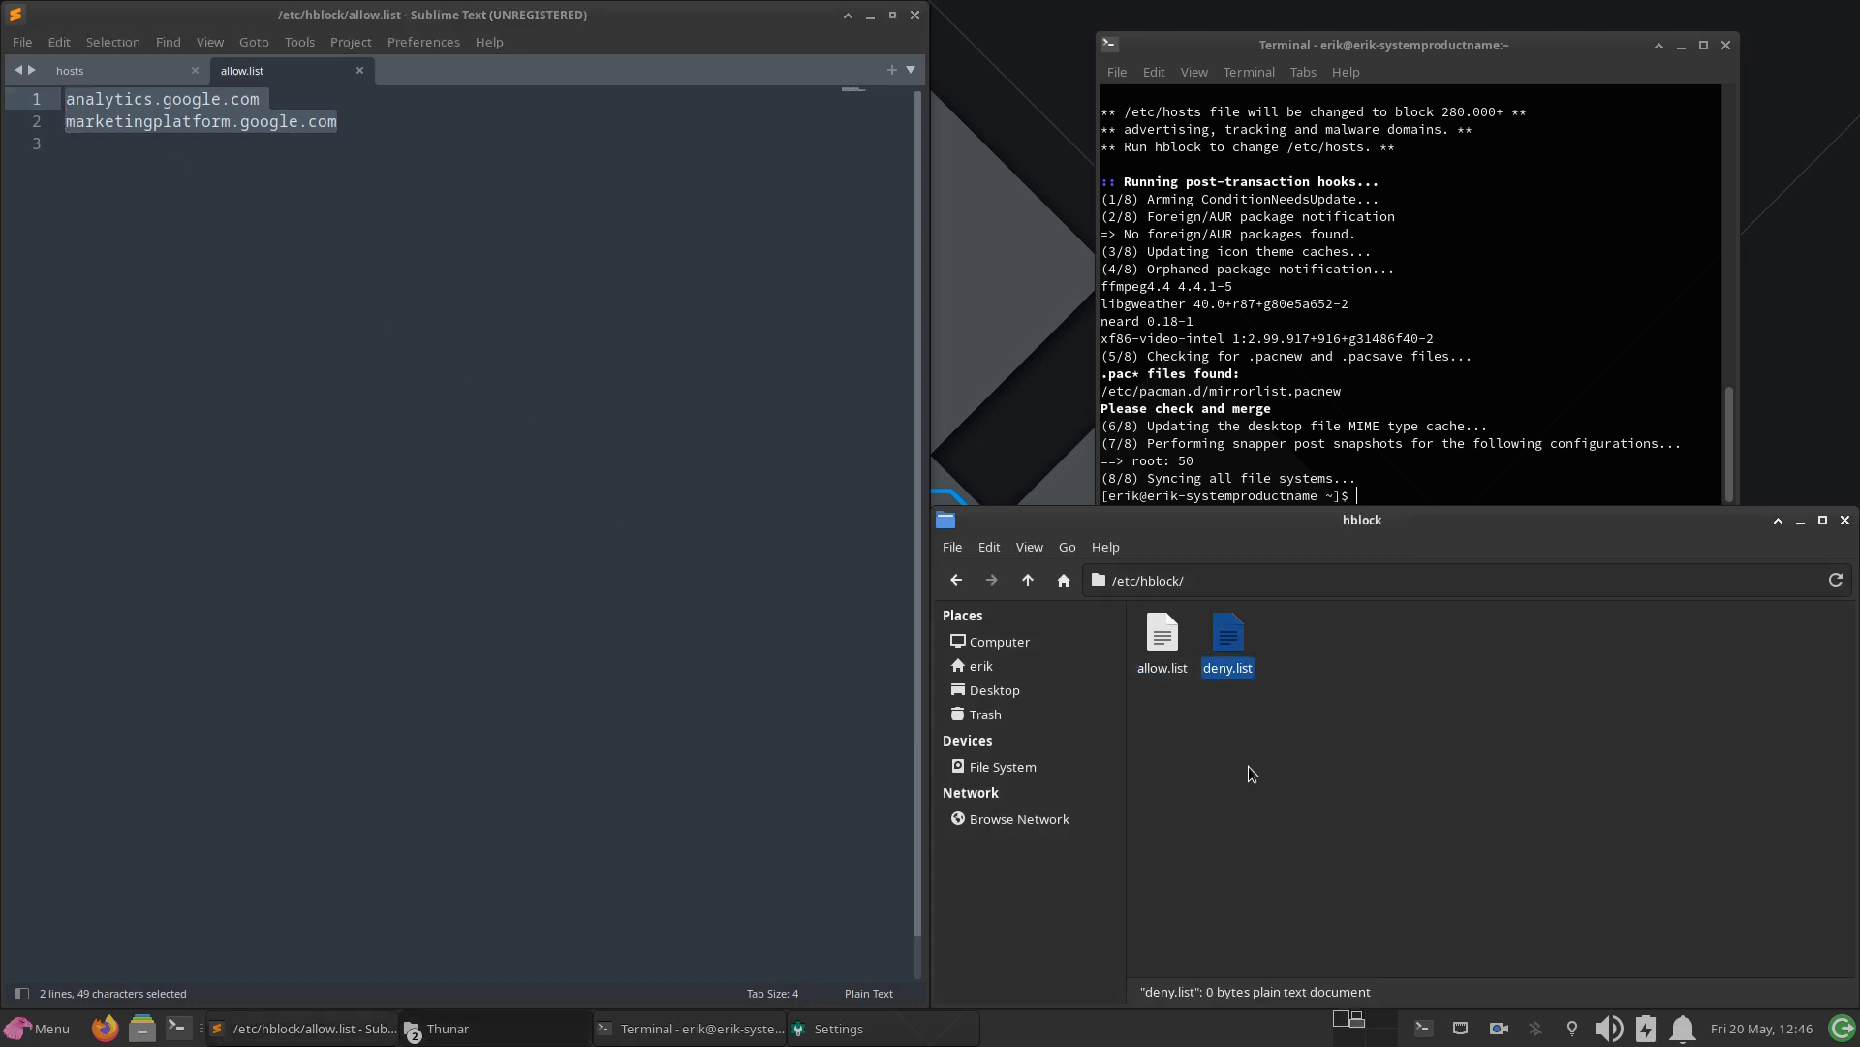
{"action": "left_click", "coordinate": [1248, 767]}
{"action": "double_click", "coordinate": [1229, 635]}
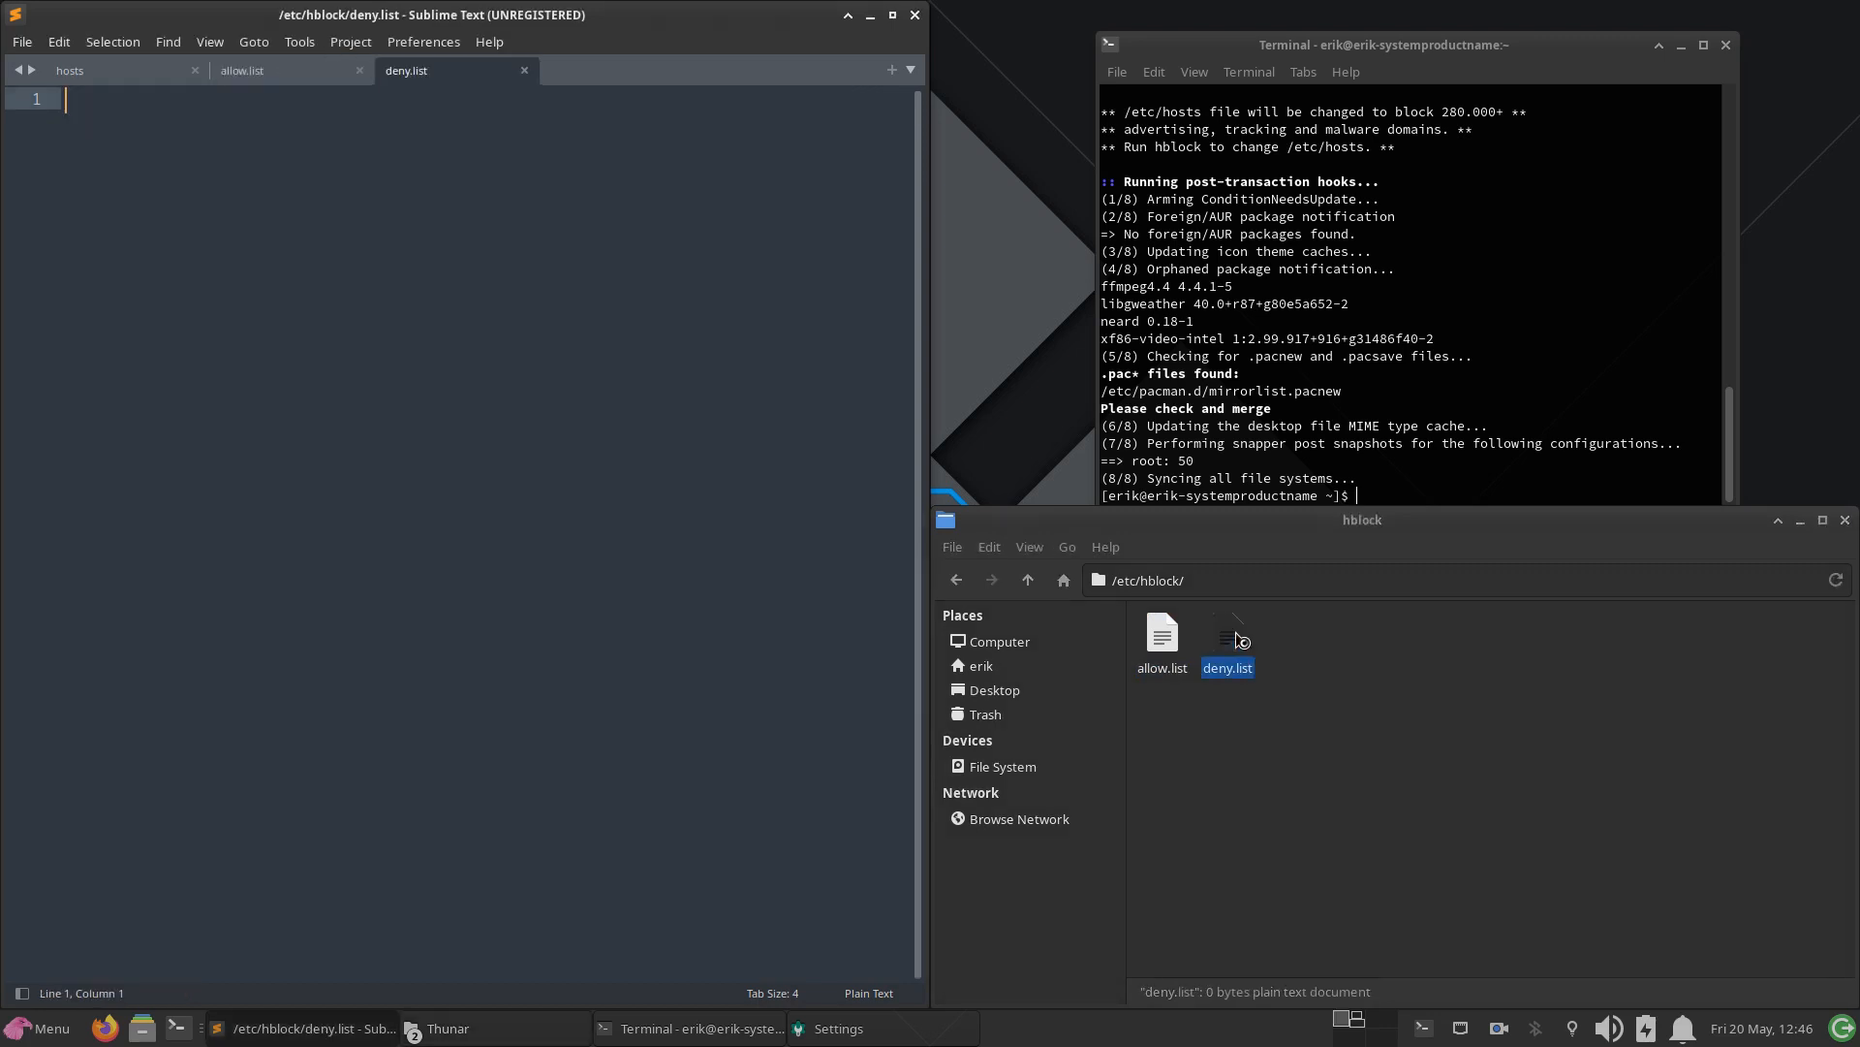
{"action": "double_click", "coordinate": [1170, 642]}
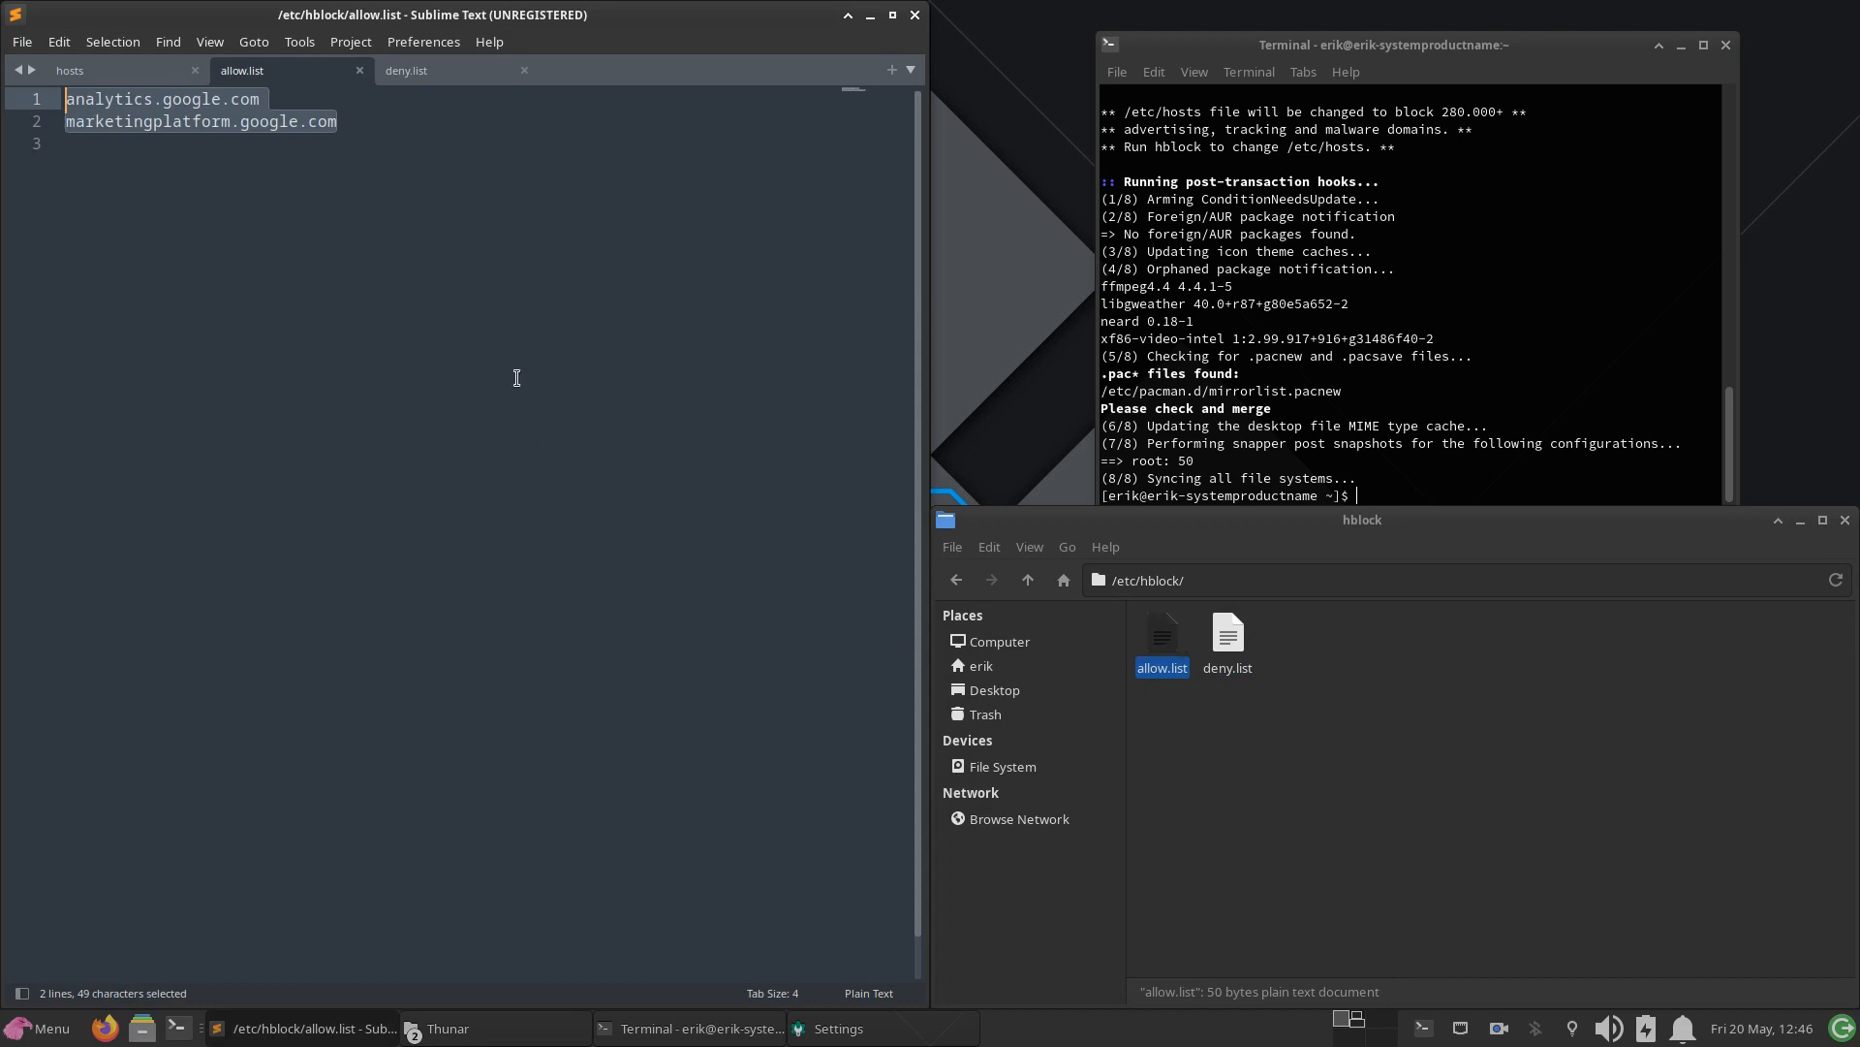
Step: Close the allow.list, deny.list and hosts files, along with the Sublime Text, file manager, terminal and Settings windows
{"action": "left_click", "coordinate": [360, 71]}
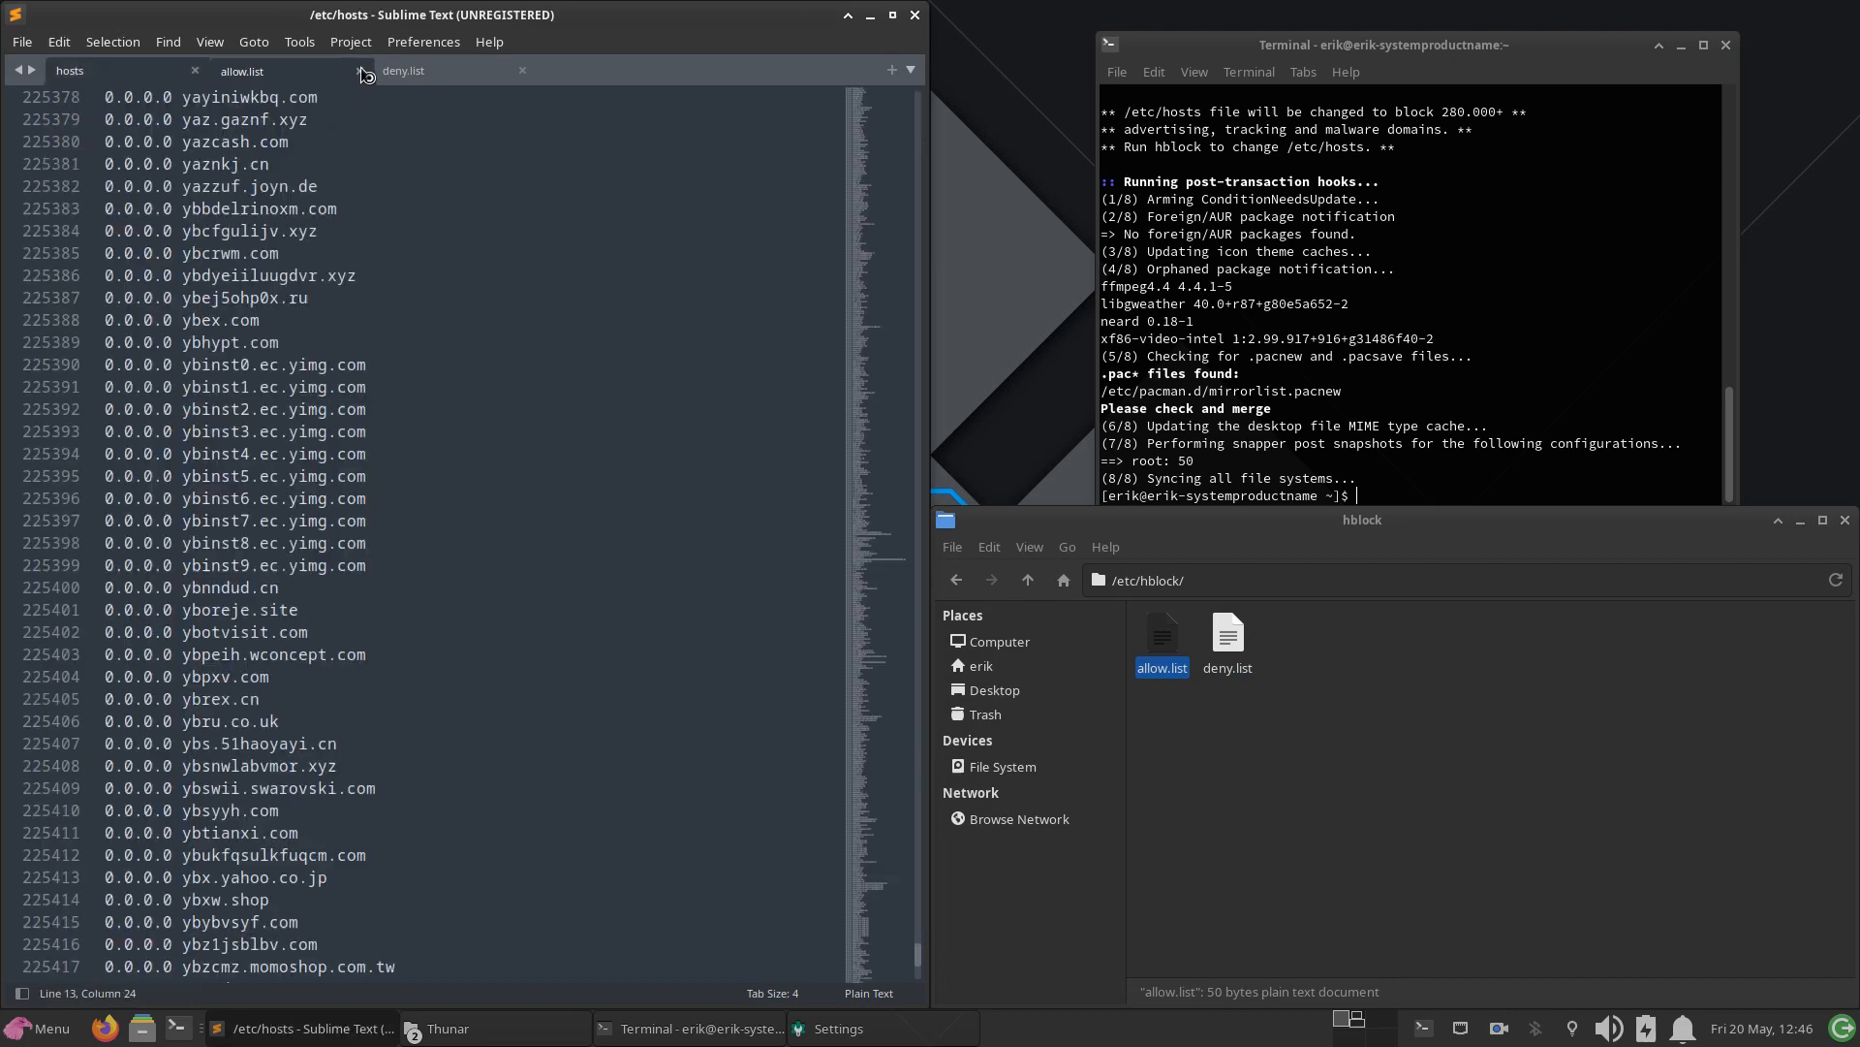
{"action": "left_click", "coordinate": [359, 71]}
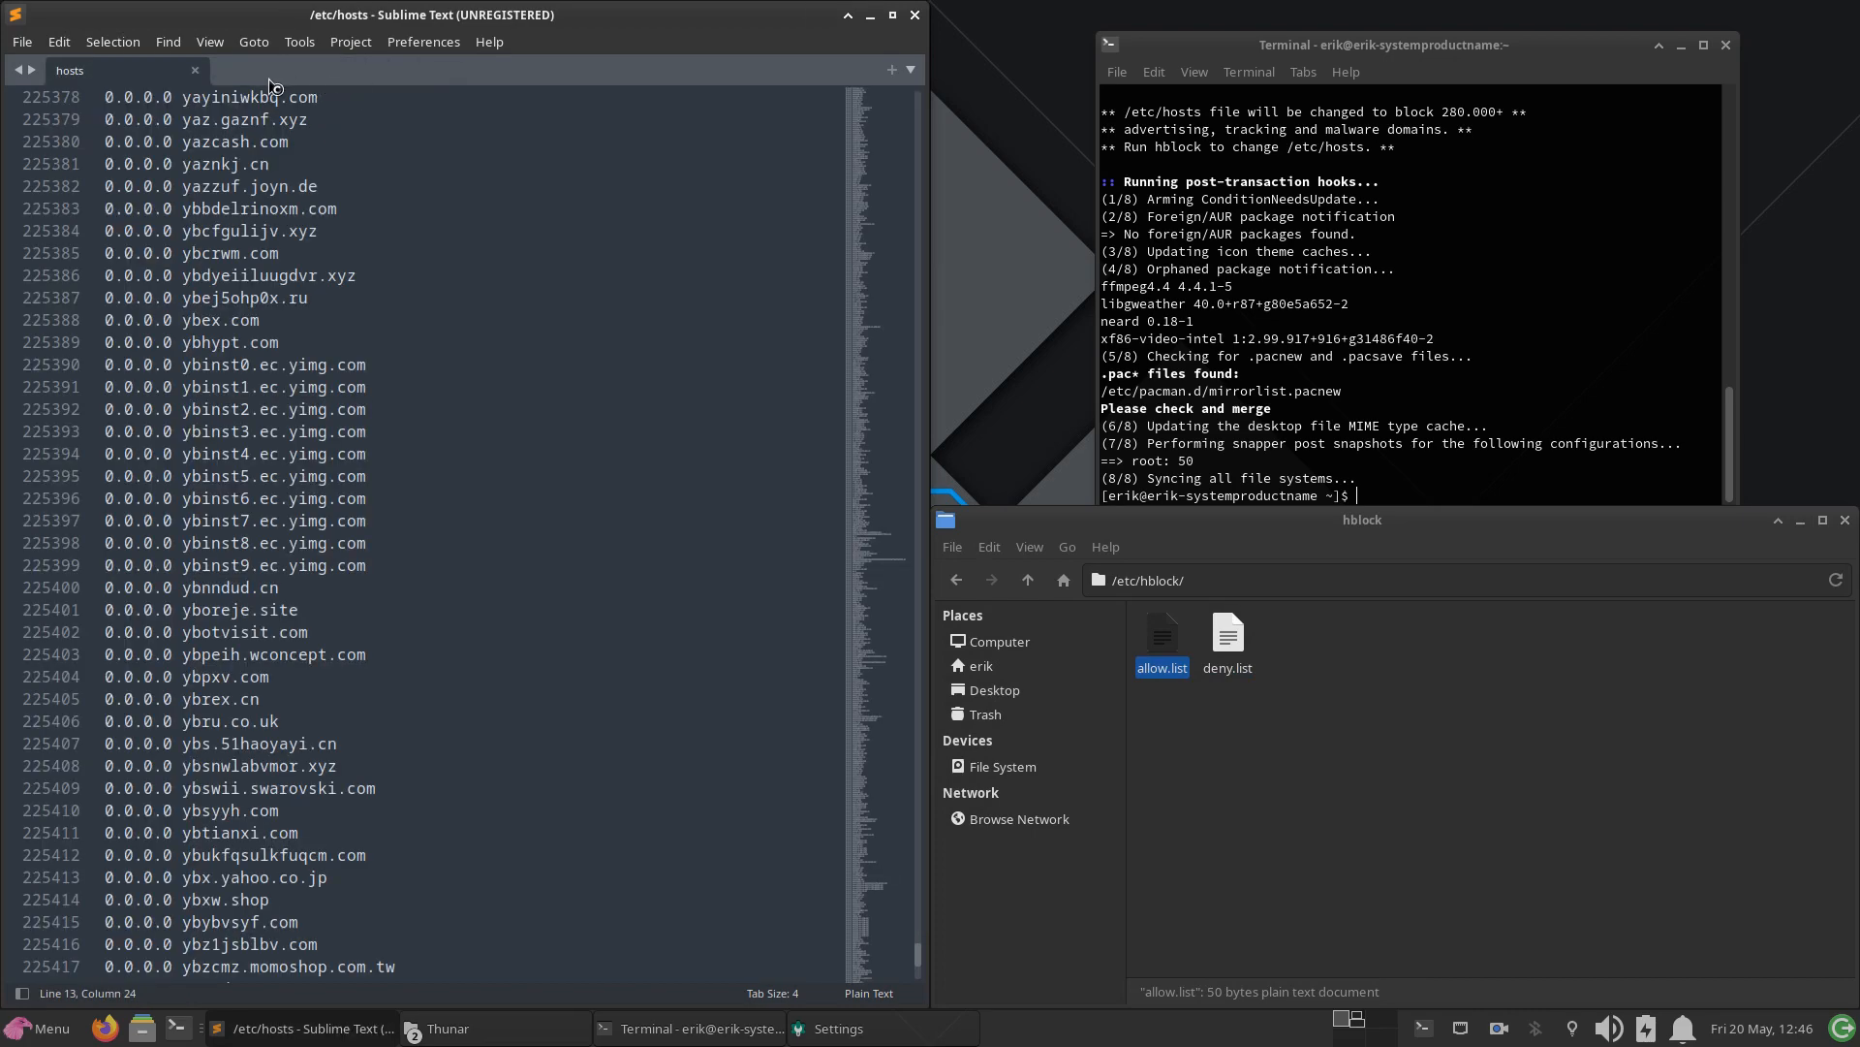
{"action": "left_click", "coordinate": [195, 71]}
{"action": "left_click", "coordinate": [915, 14]}
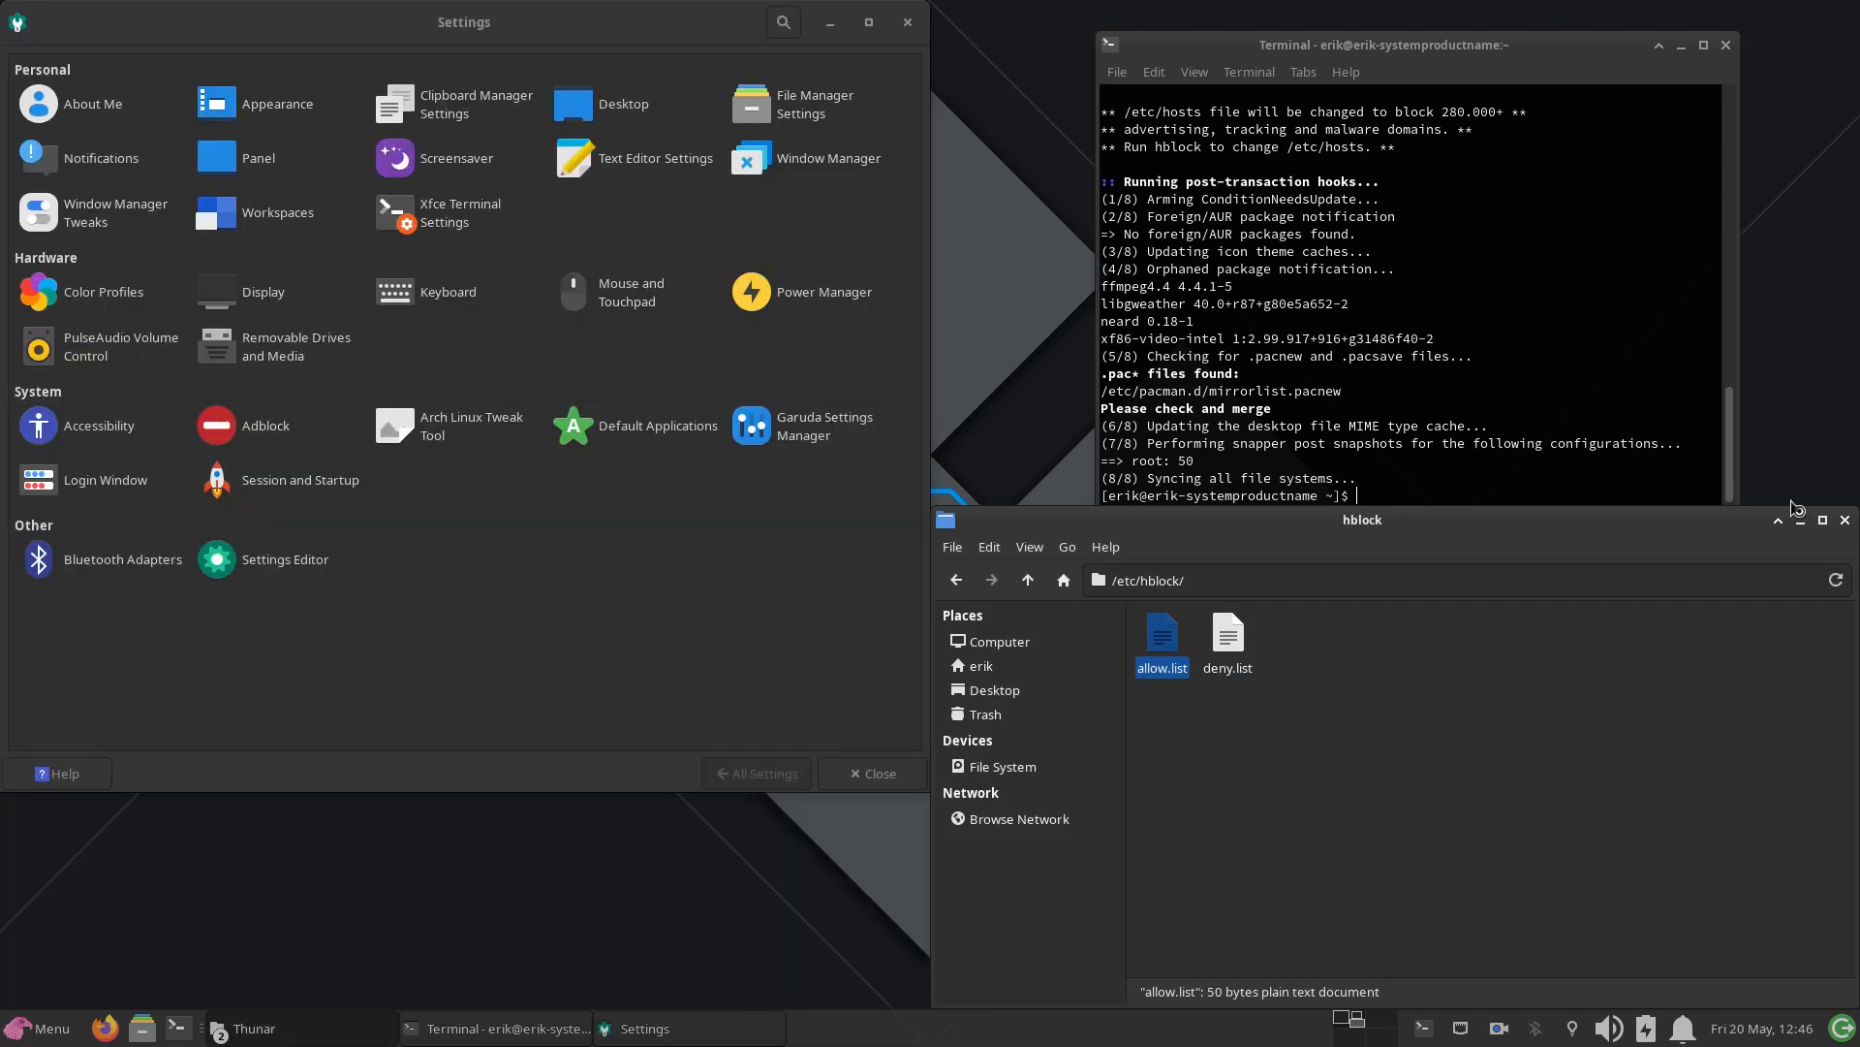
{"action": "left_click", "coordinate": [1846, 520]}
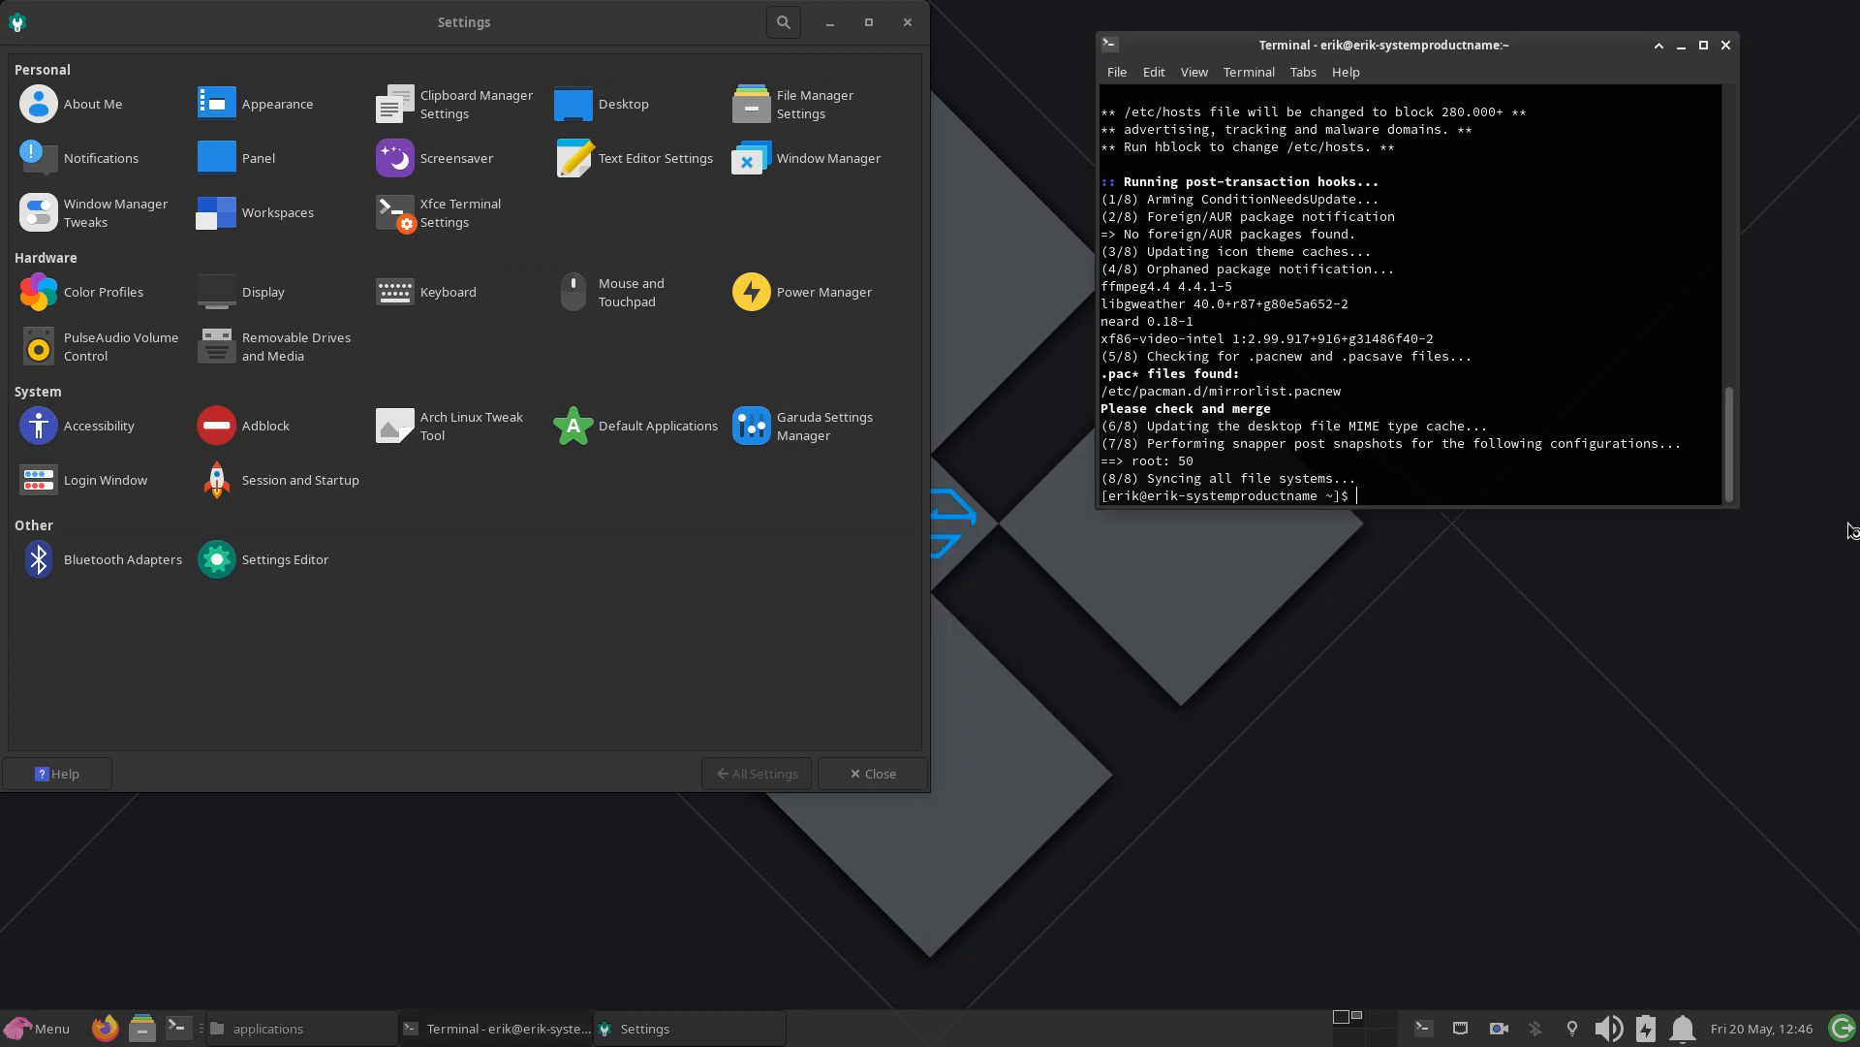
{"action": "left_click", "coordinate": [1726, 45]}
{"action": "left_click", "coordinate": [909, 23]}
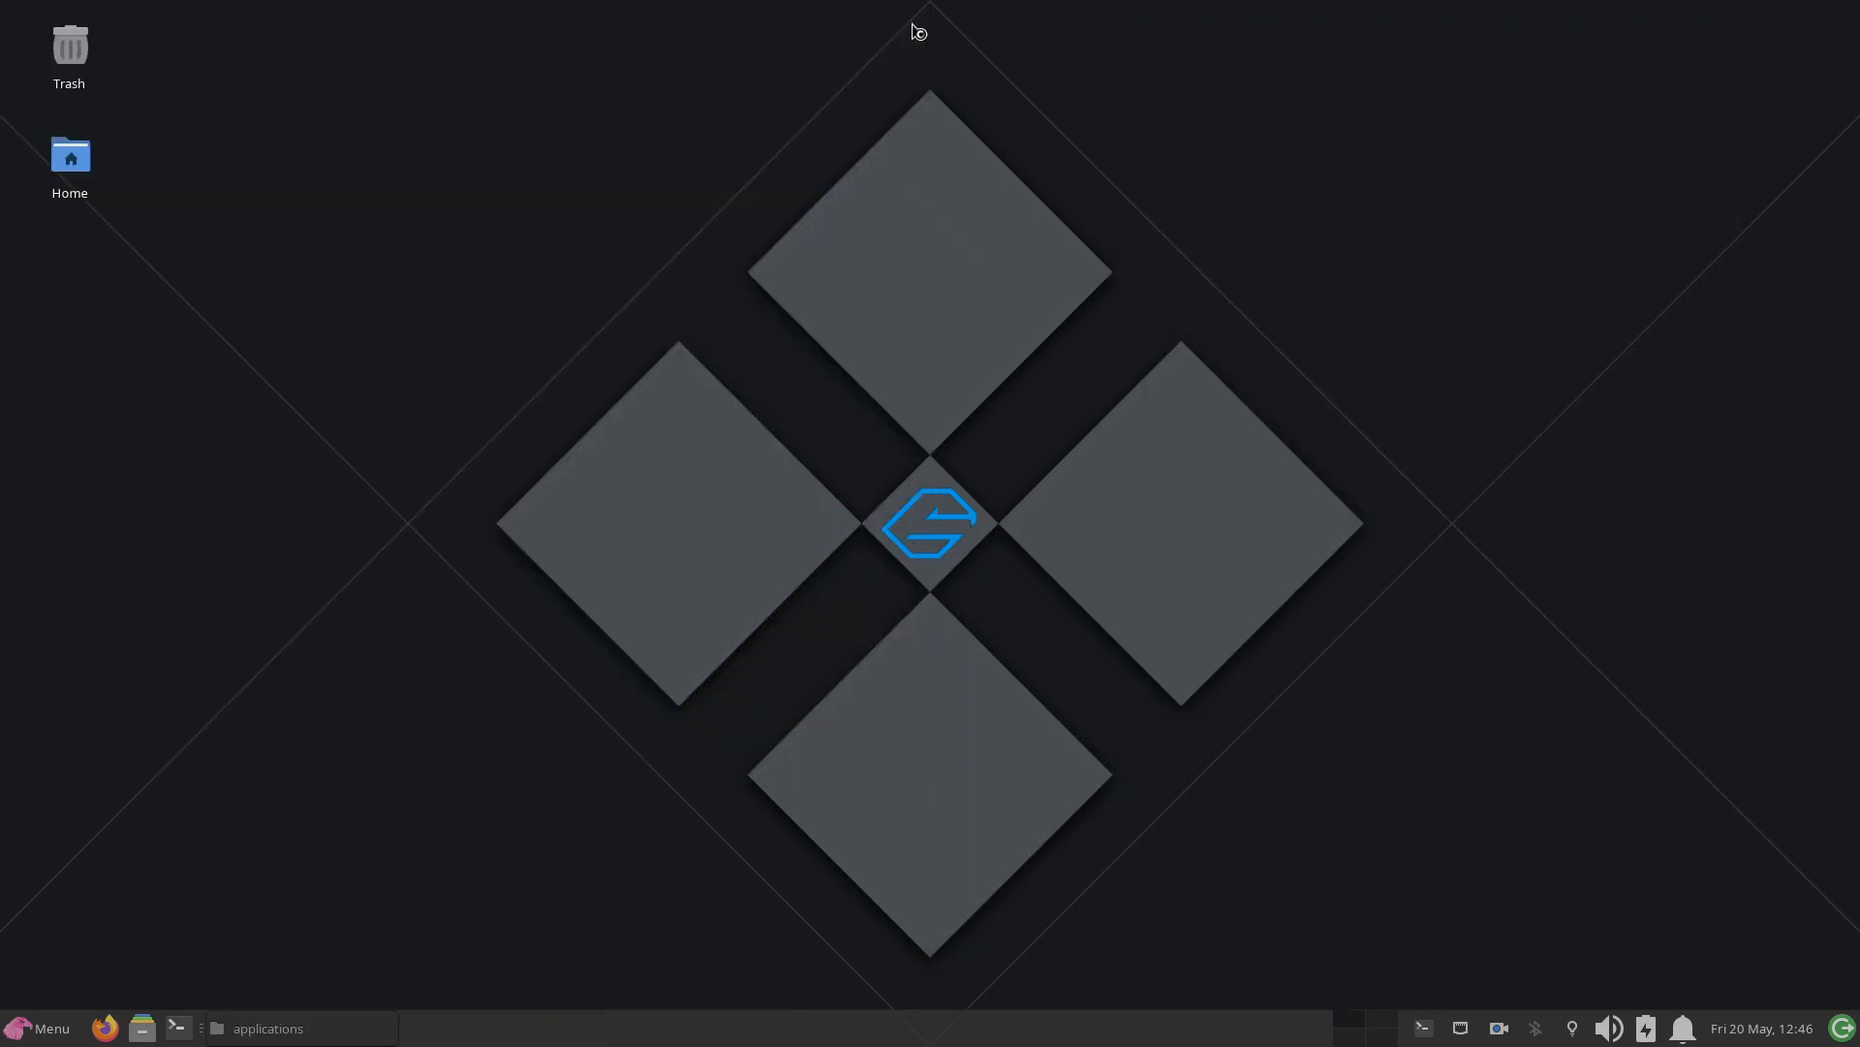
Step: Search the applications for "gar", launch Garuda Assistant and show its settings containing the Hblock option
{"action": "left_click", "coordinate": [68, 1017]}
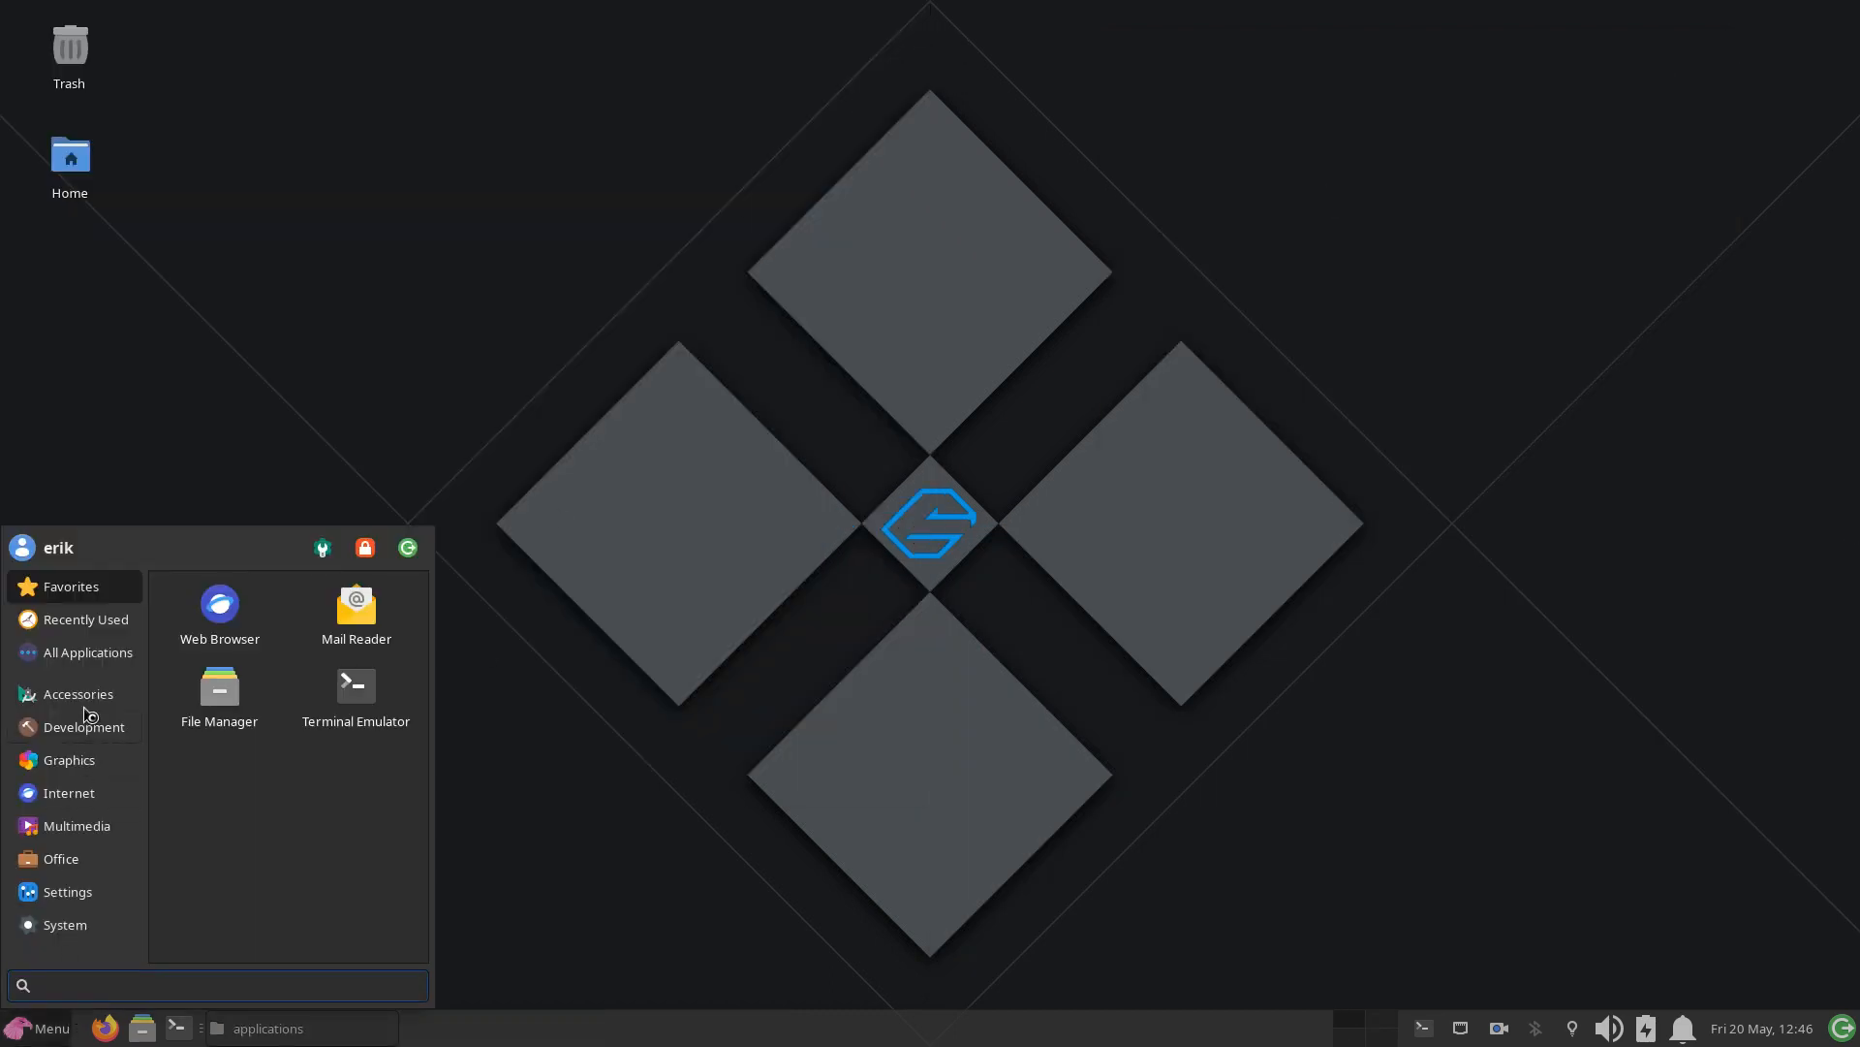
{"action": "type", "text": "gar"}
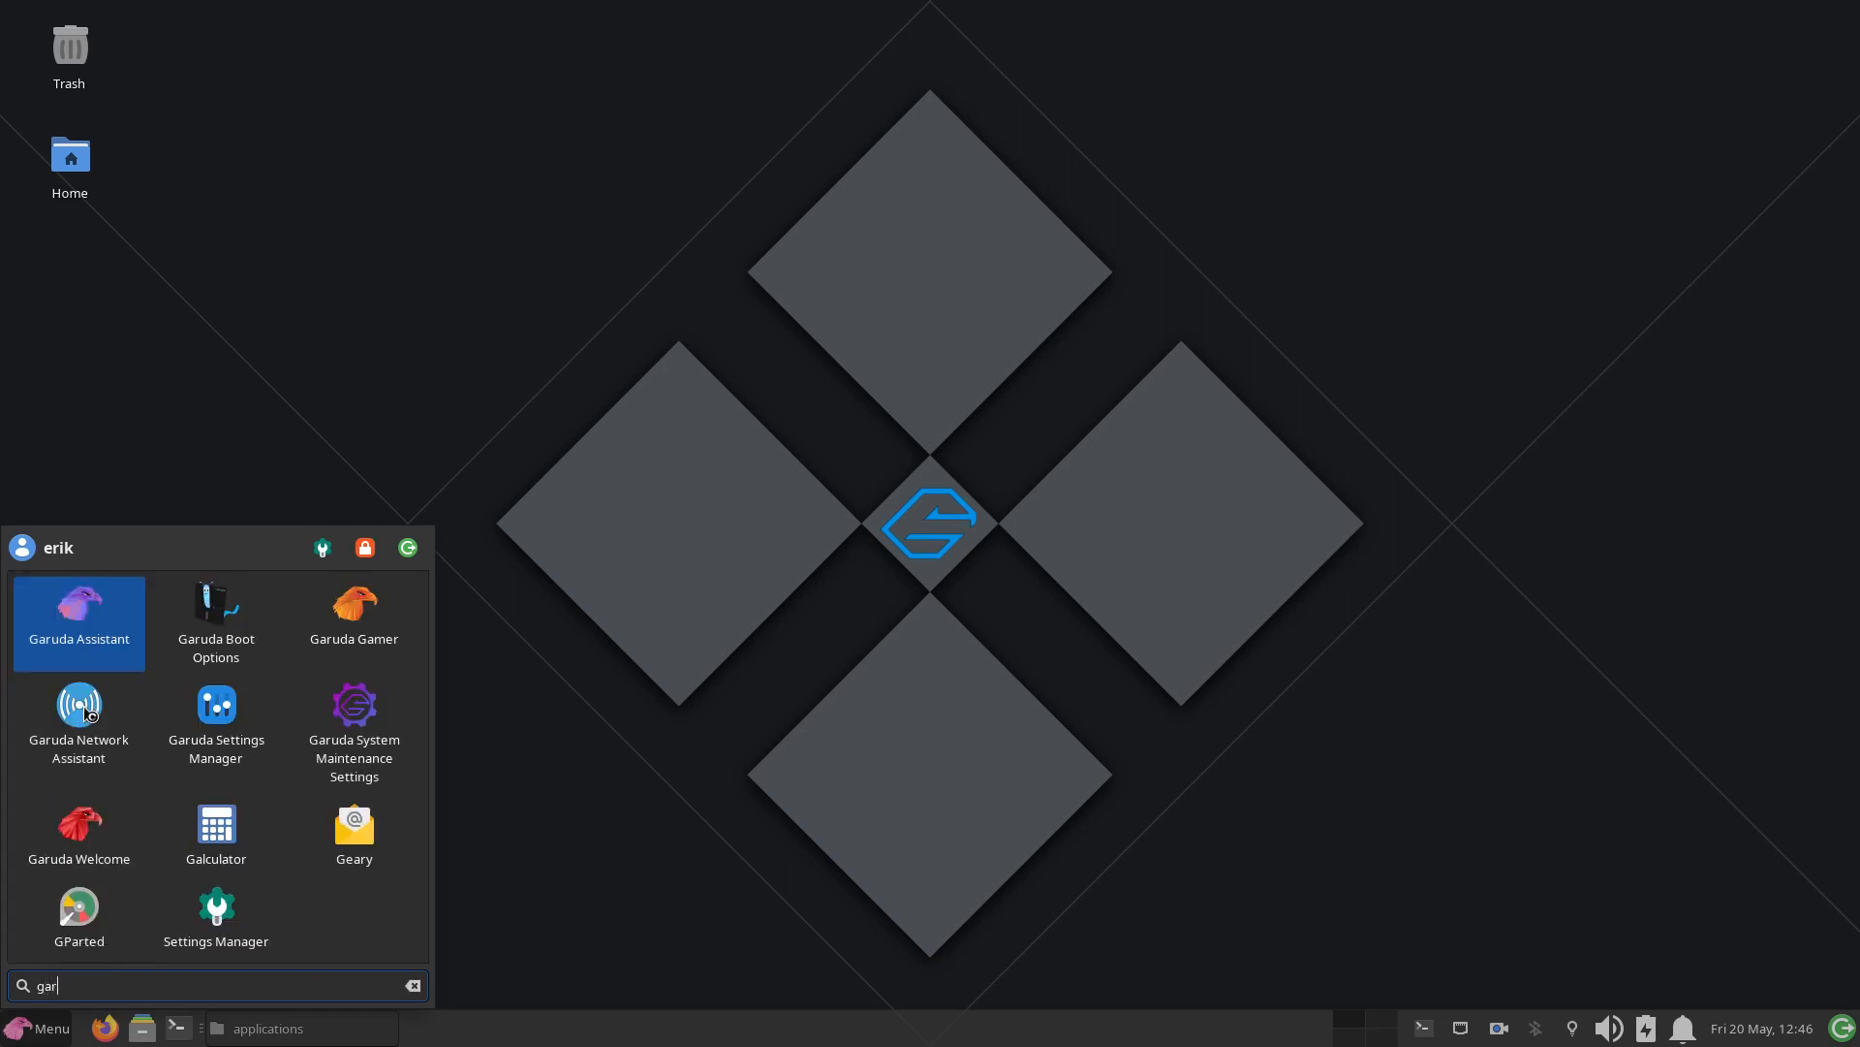
{"action": "left_click", "coordinate": [89, 714]}
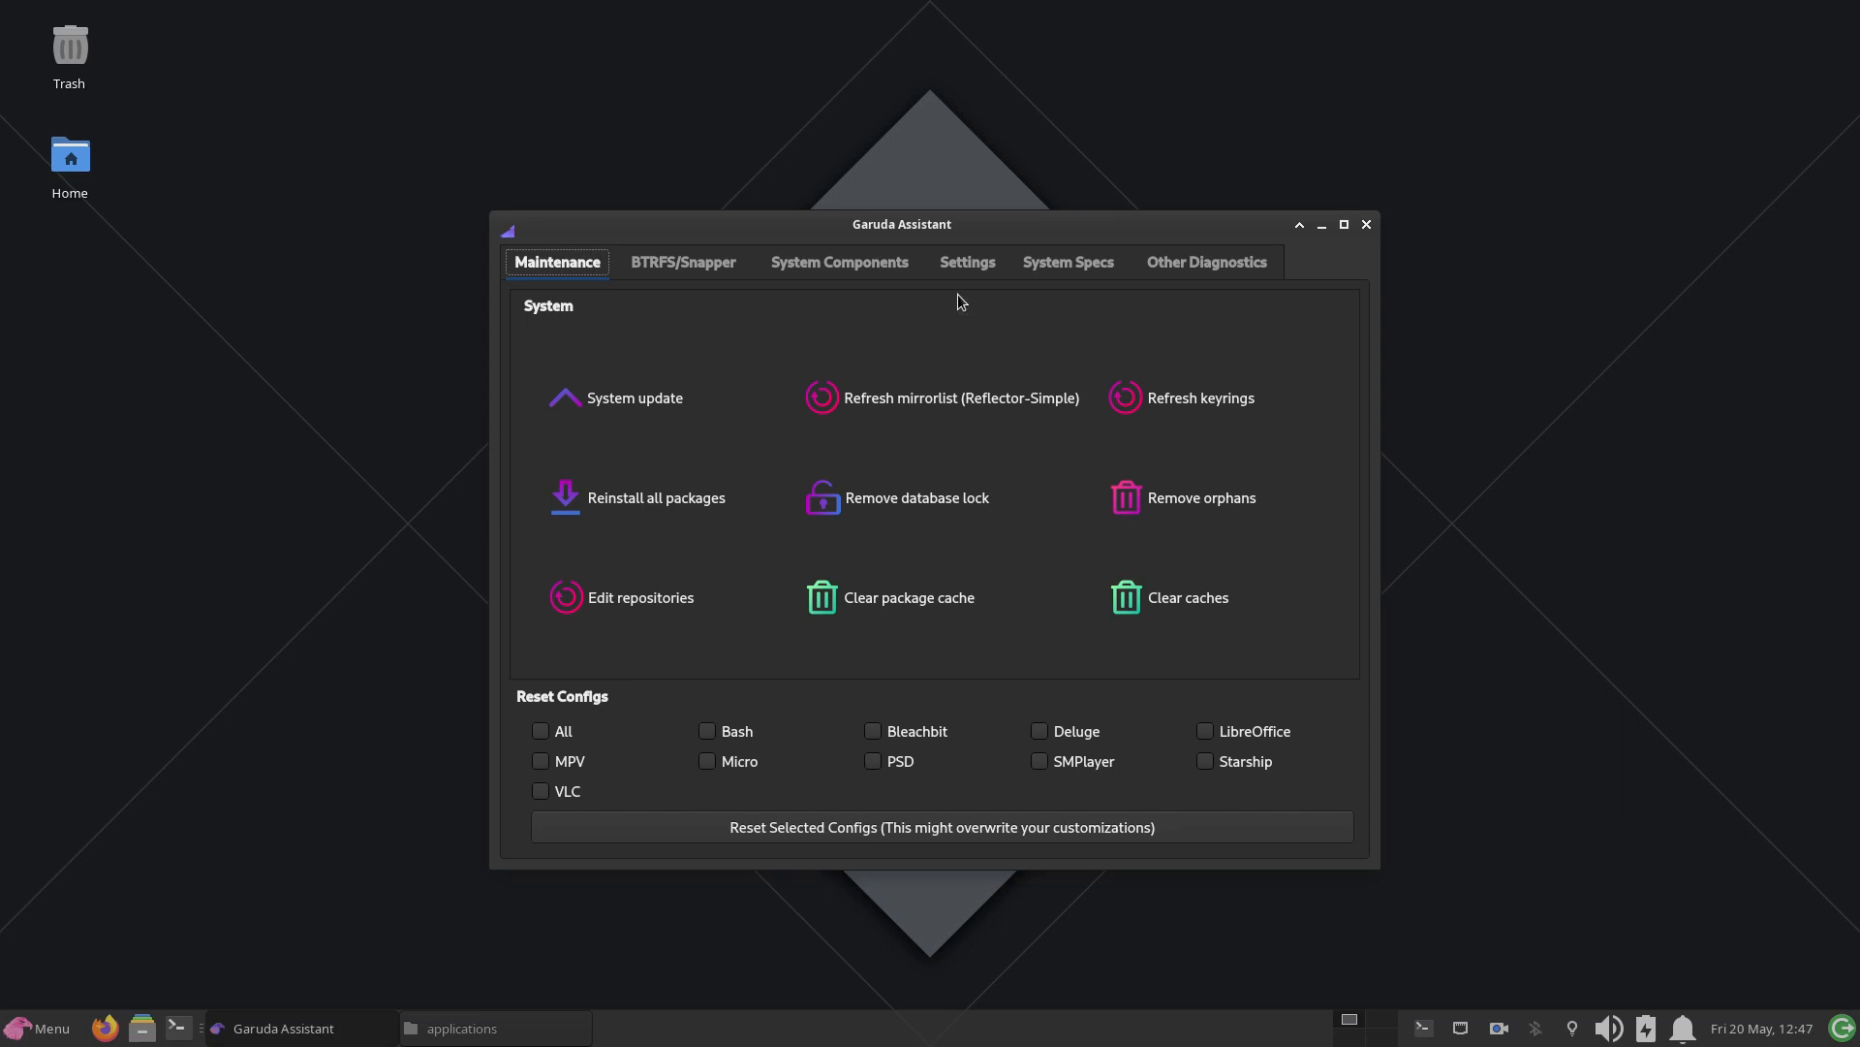
{"action": "left_click", "coordinate": [988, 263]}
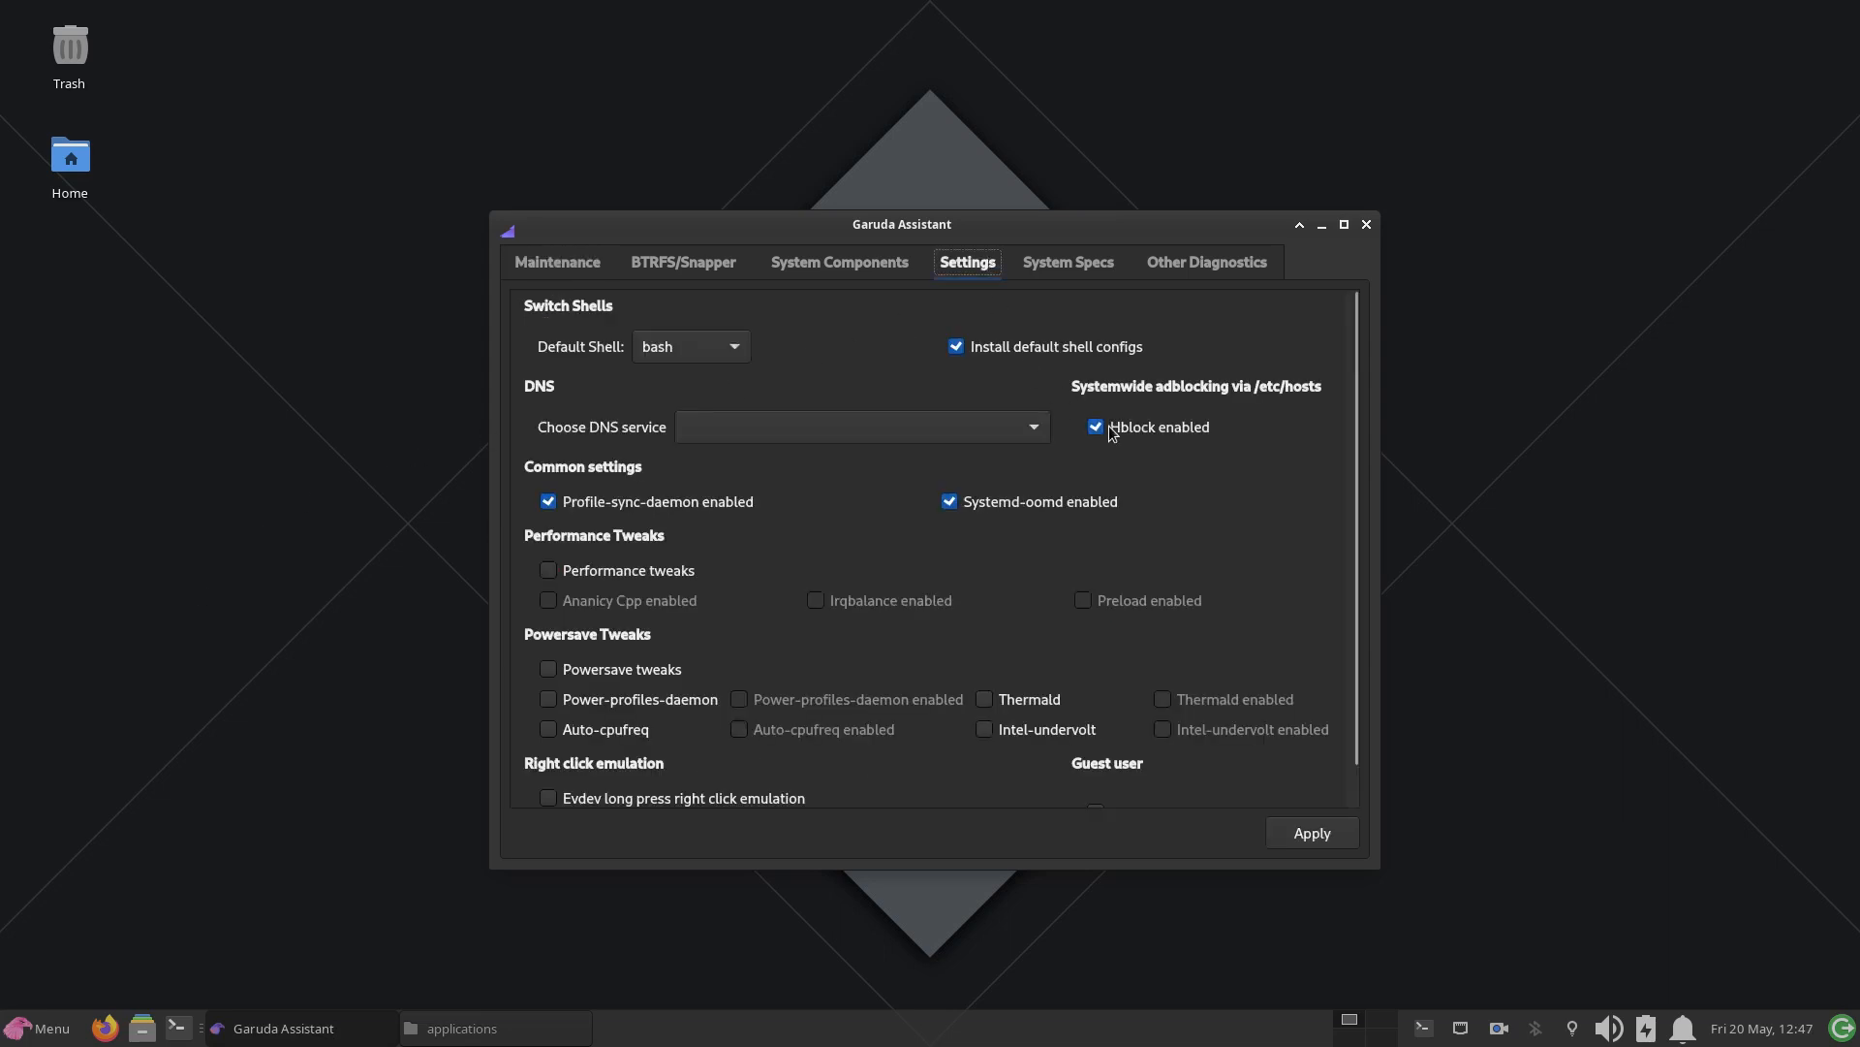
Step: Launch Sublime Text, reopen the recent file /etc/hosts, and move the Garuda Assistant window beside the editor
{"action": "left_click", "coordinate": [26, 1026]}
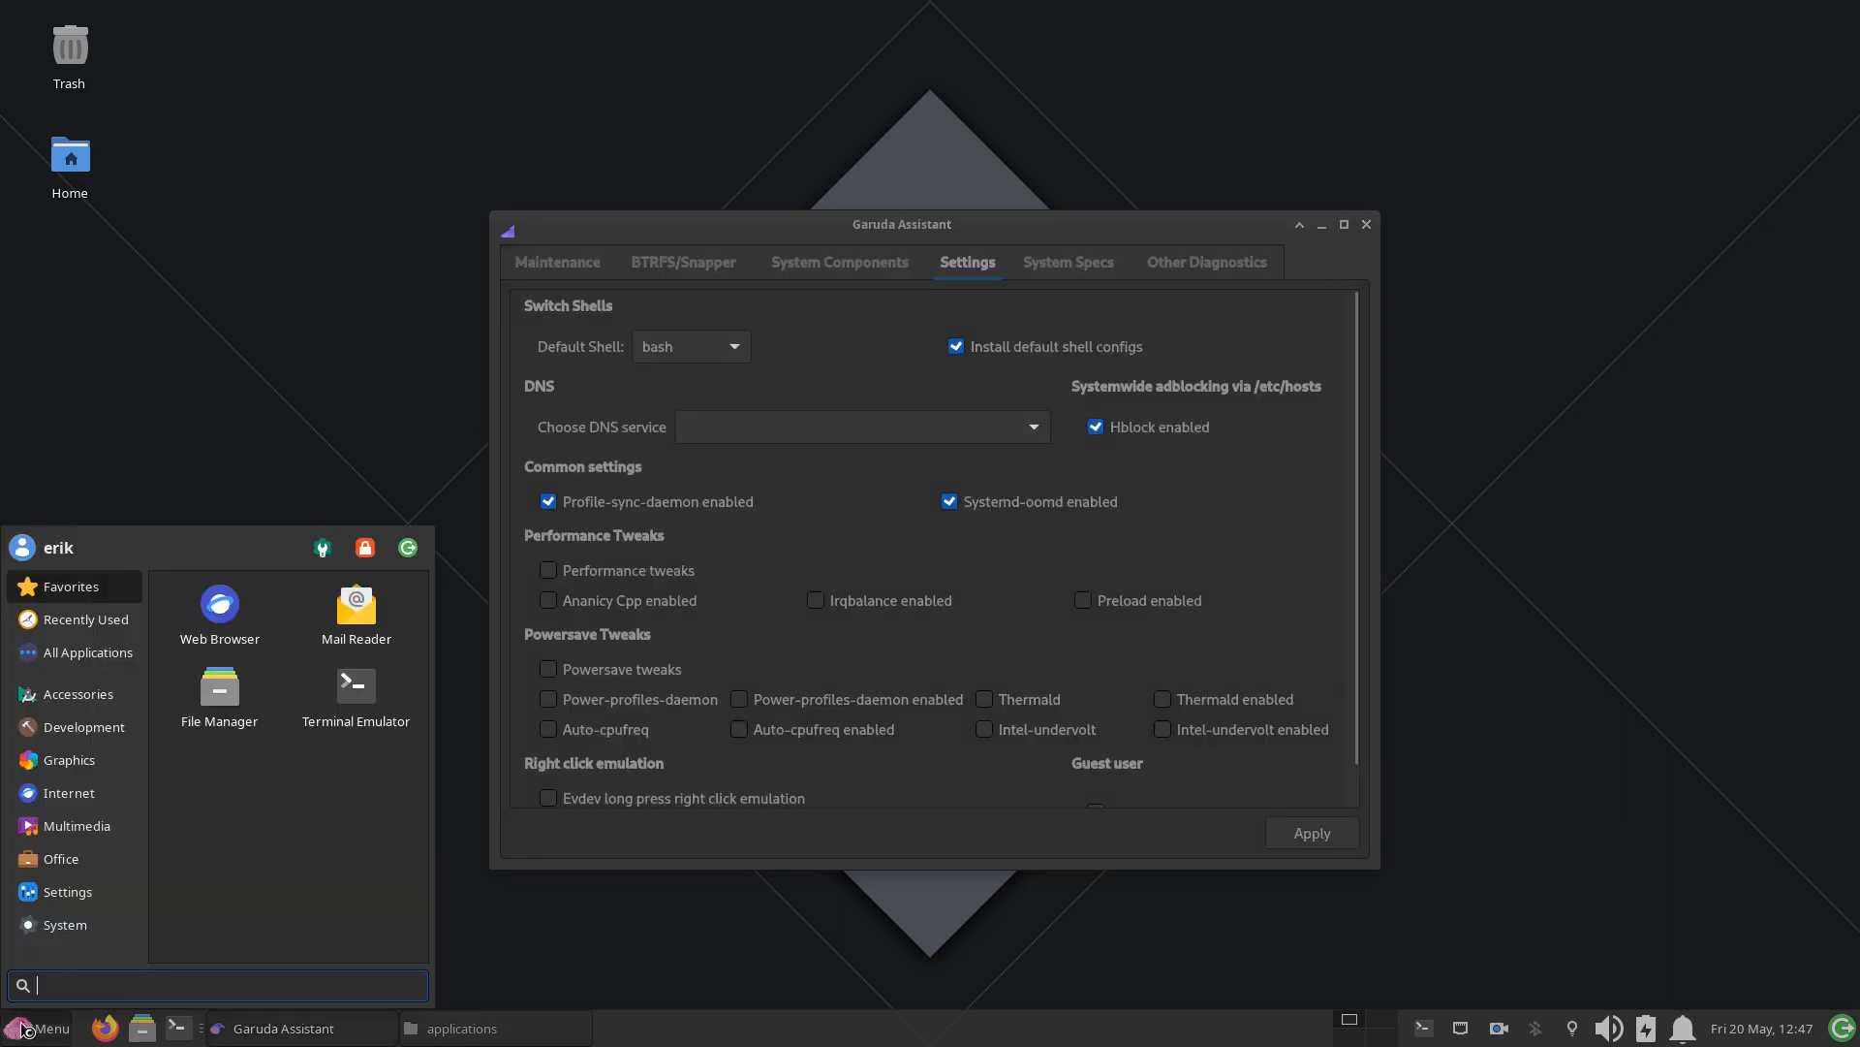
{"action": "type", "text": "subl"}
{"action": "key", "text": "Return"}
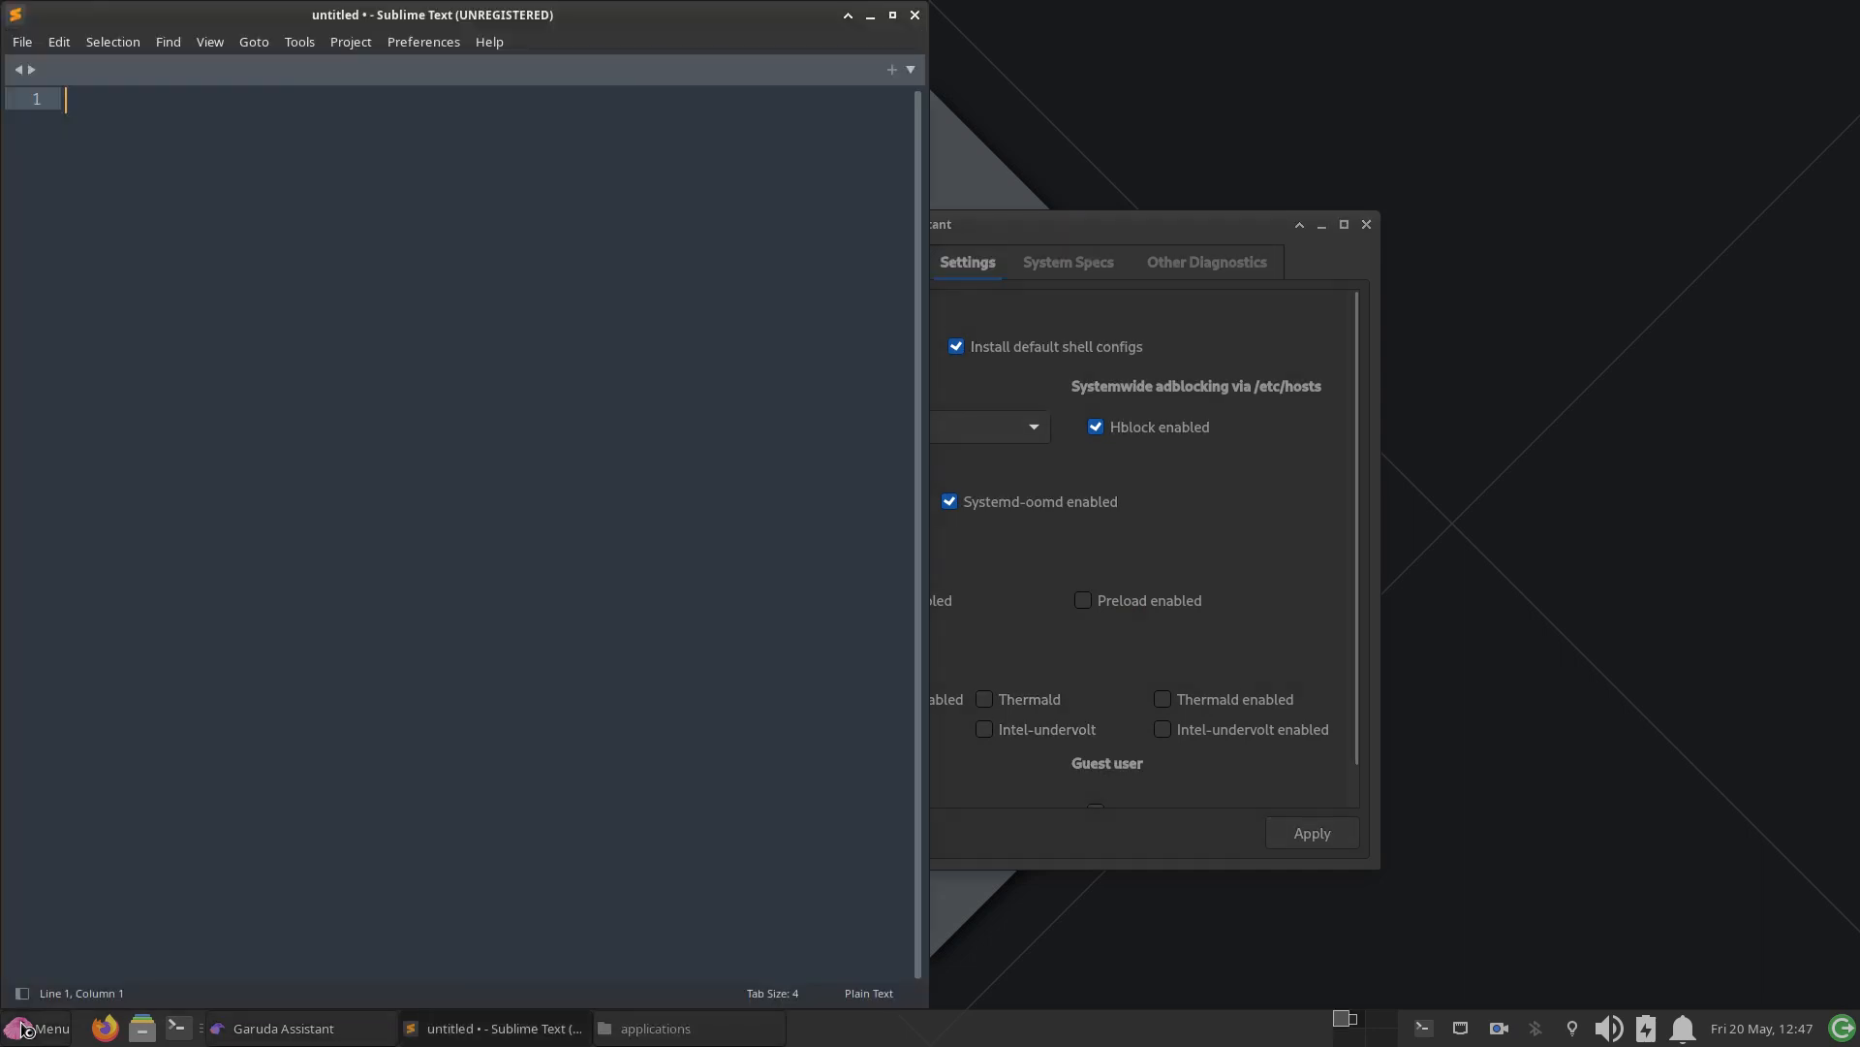
{"action": "left_click", "coordinate": [22, 42]}
{"action": "mouse_move", "coordinate": [155, 147]}
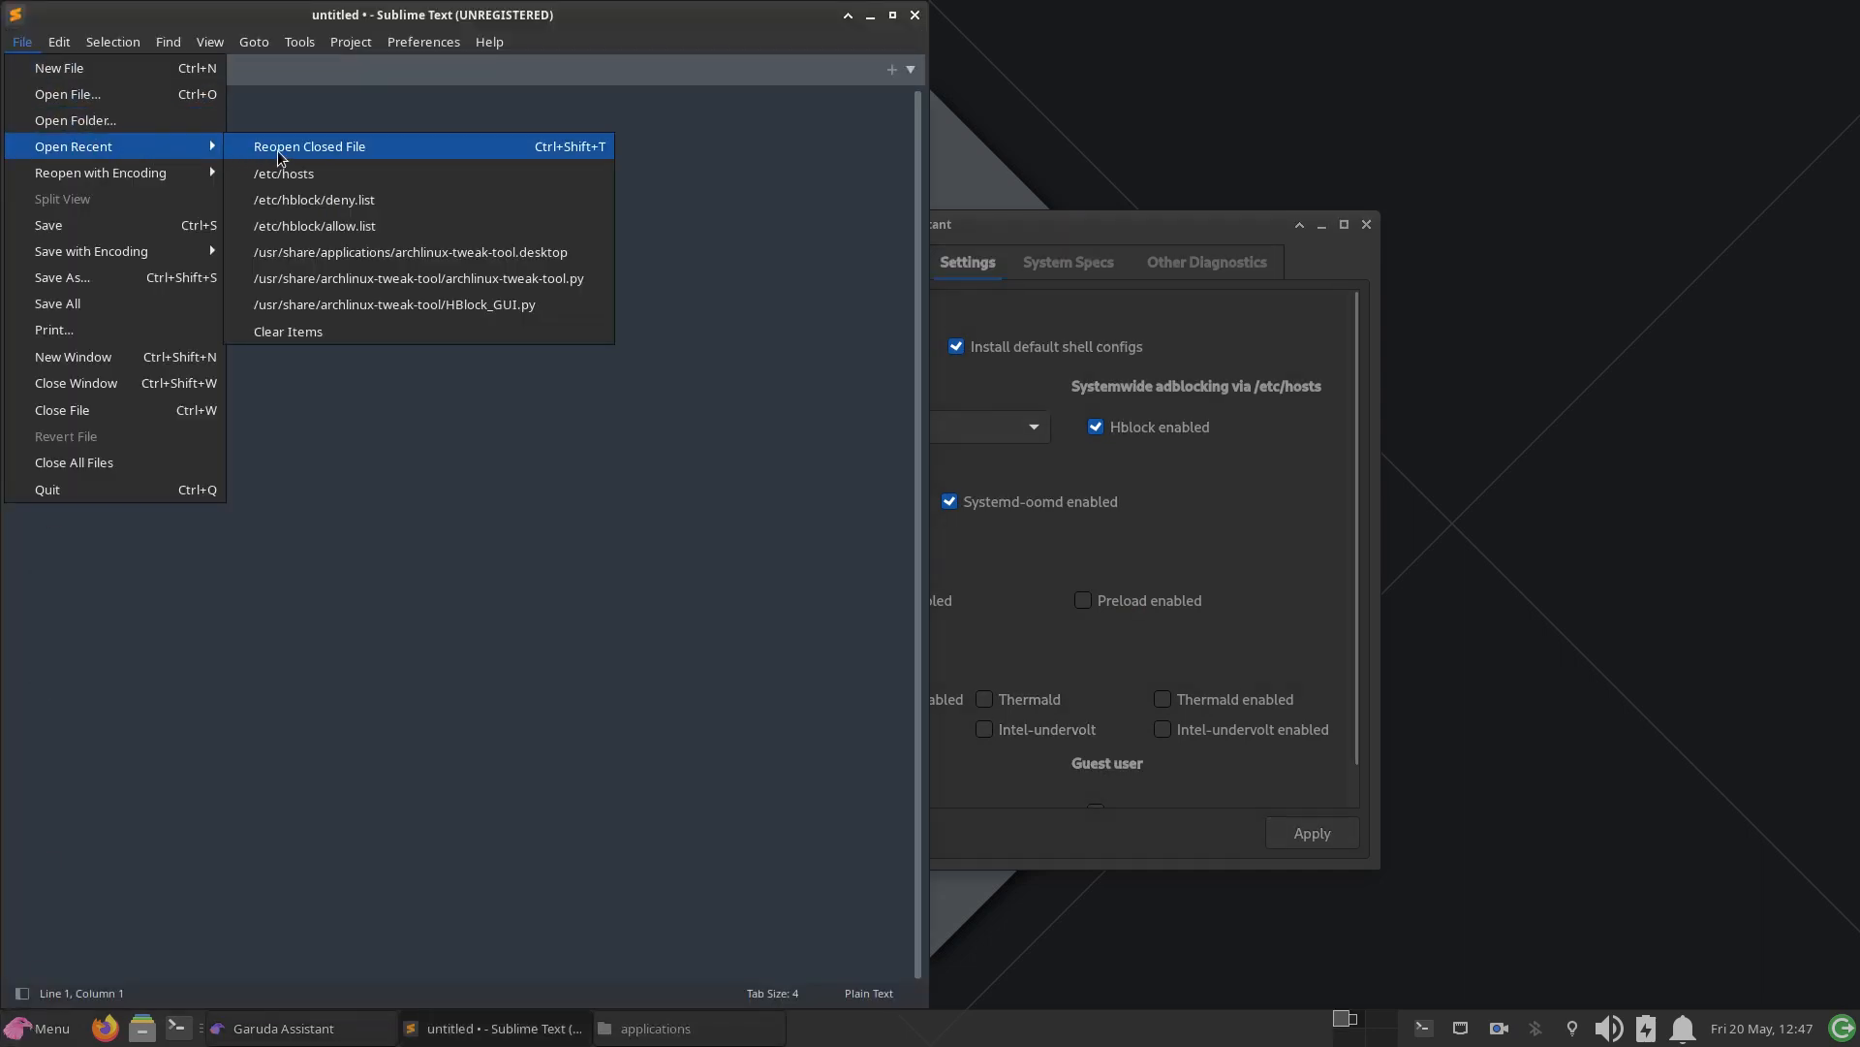
{"action": "left_click", "coordinate": [334, 176]}
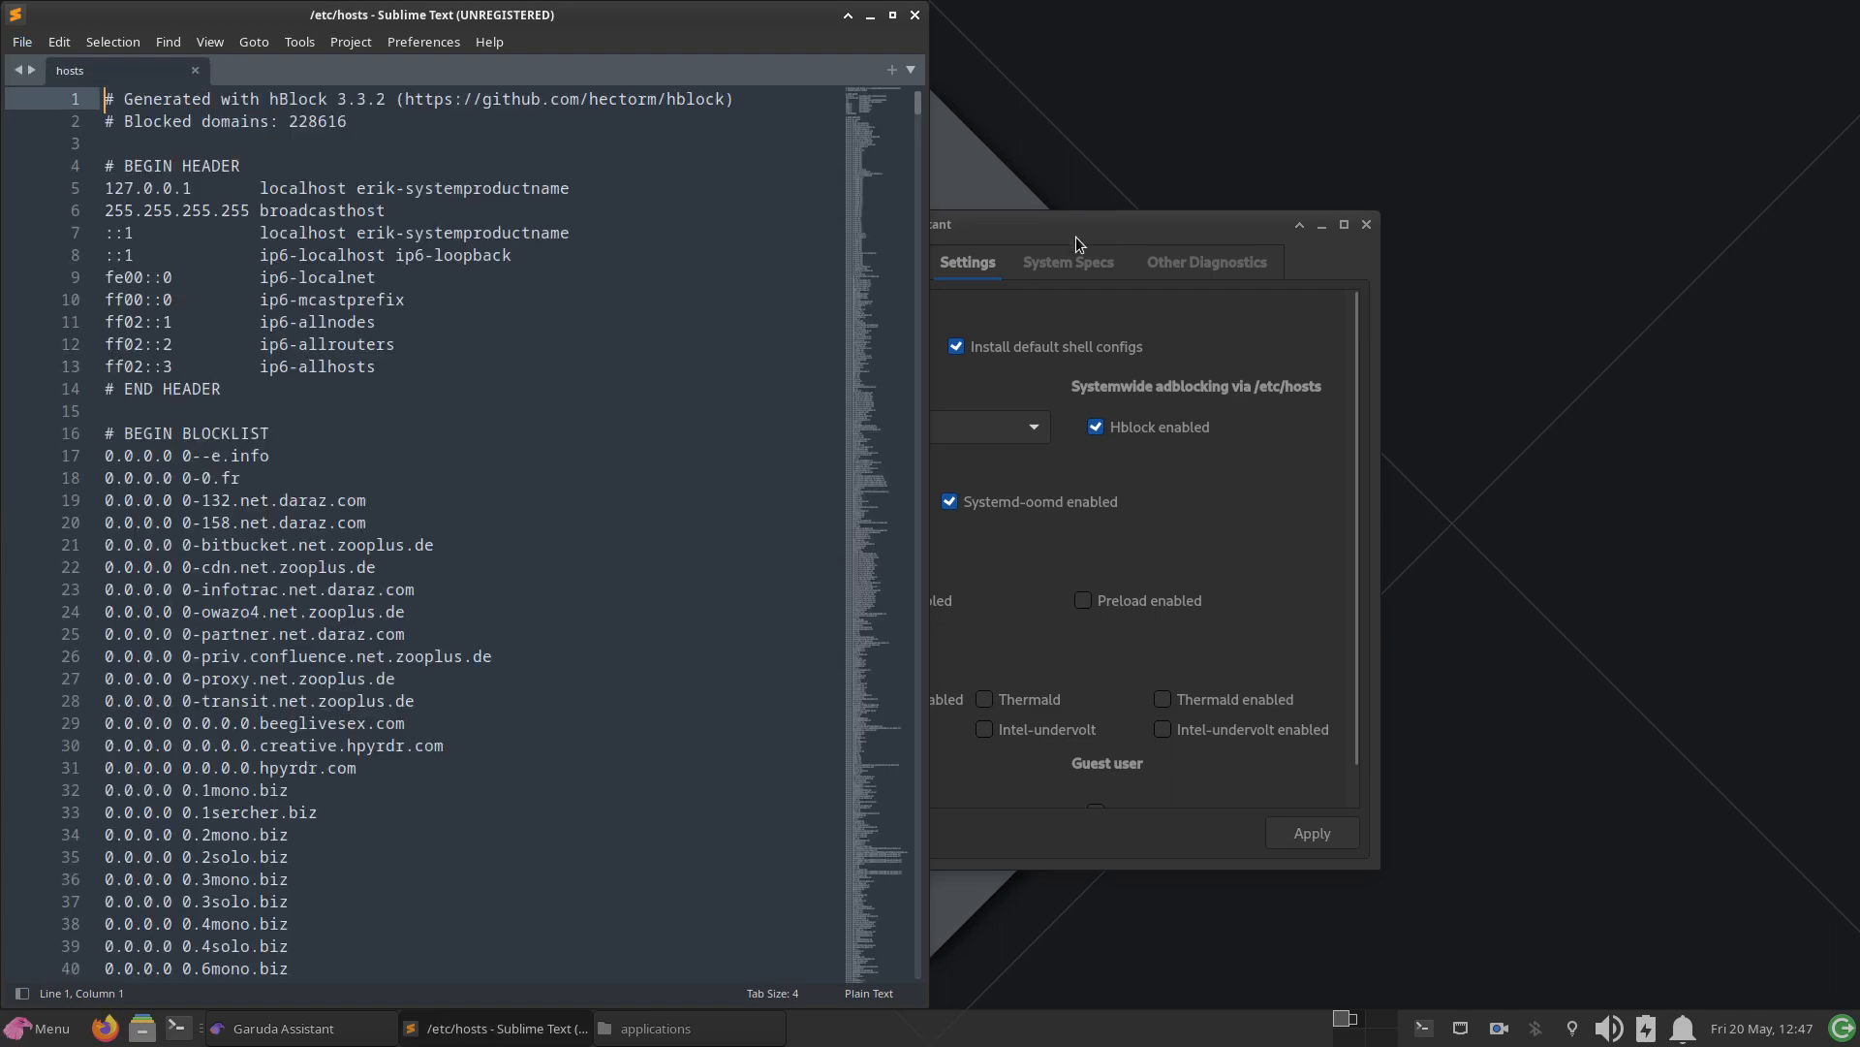
{"action": "left_click_drag", "start_coordinate": [1078, 228], "coordinate": [1608, 60]}
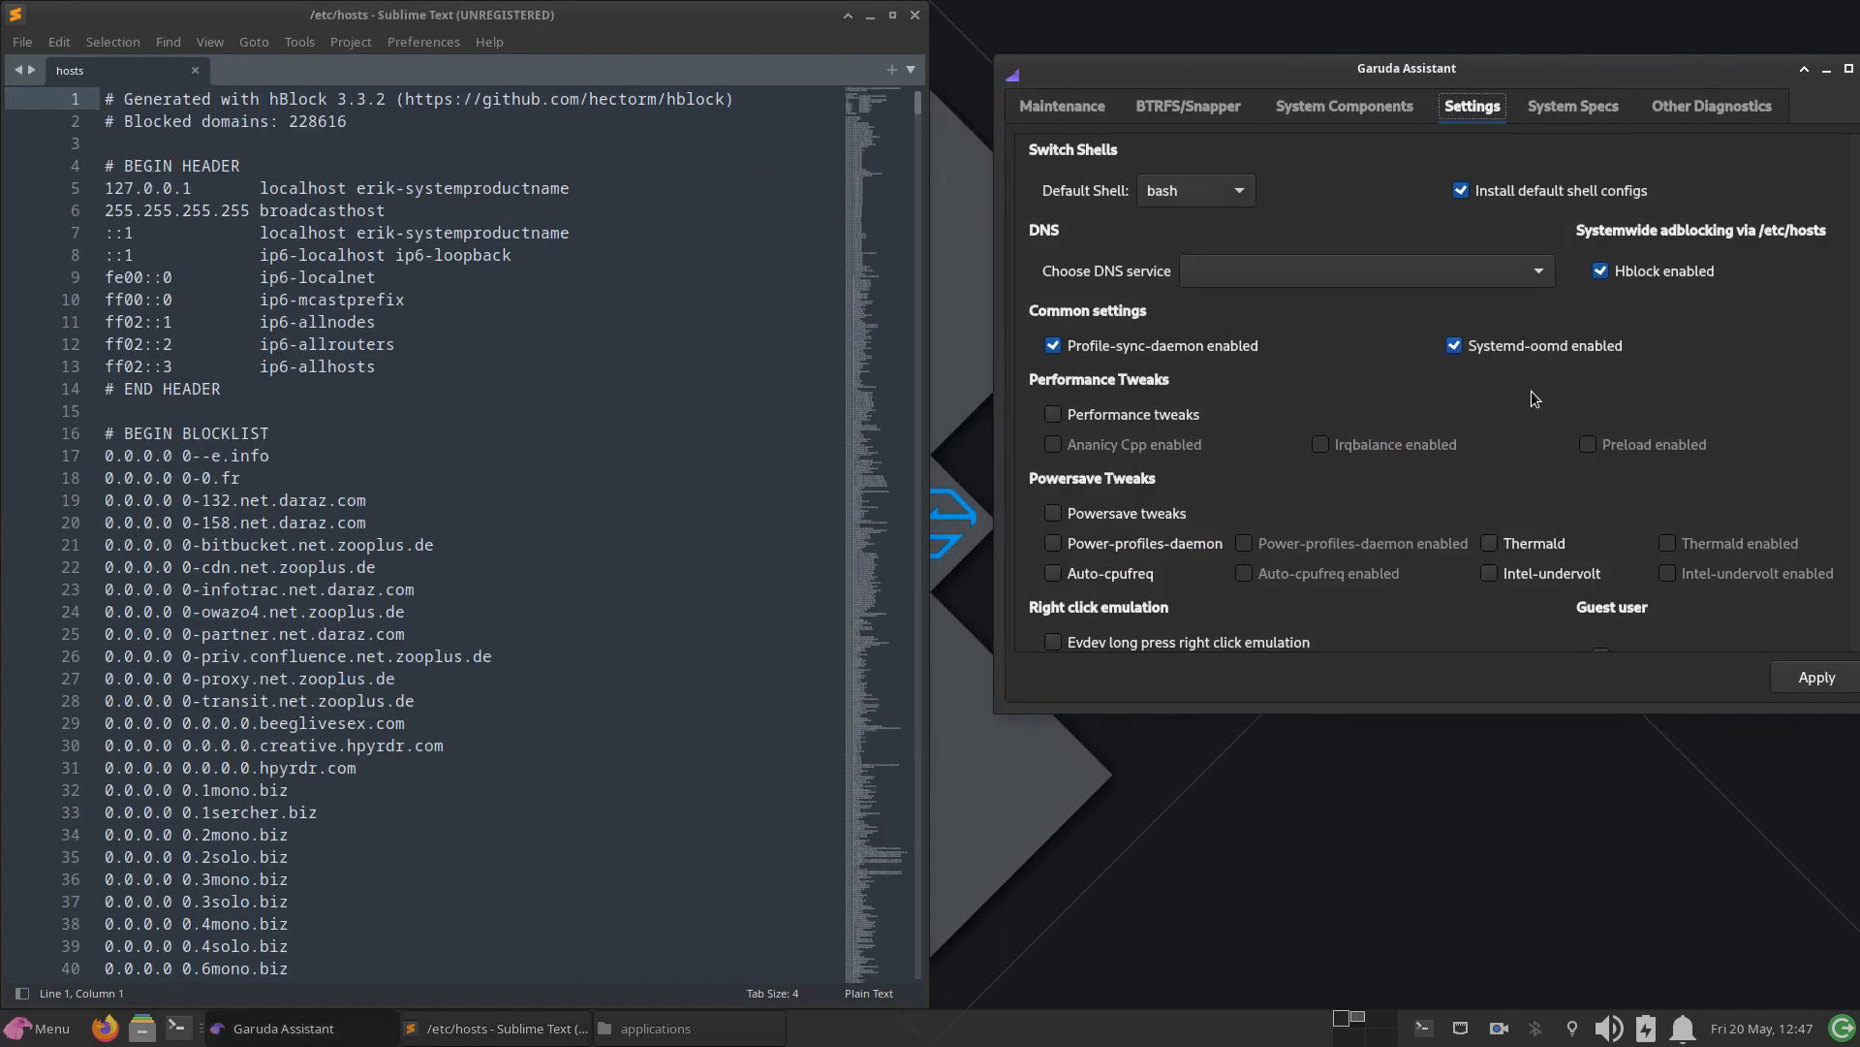
{"action": "mouse_move", "coordinate": [1607, 279]}
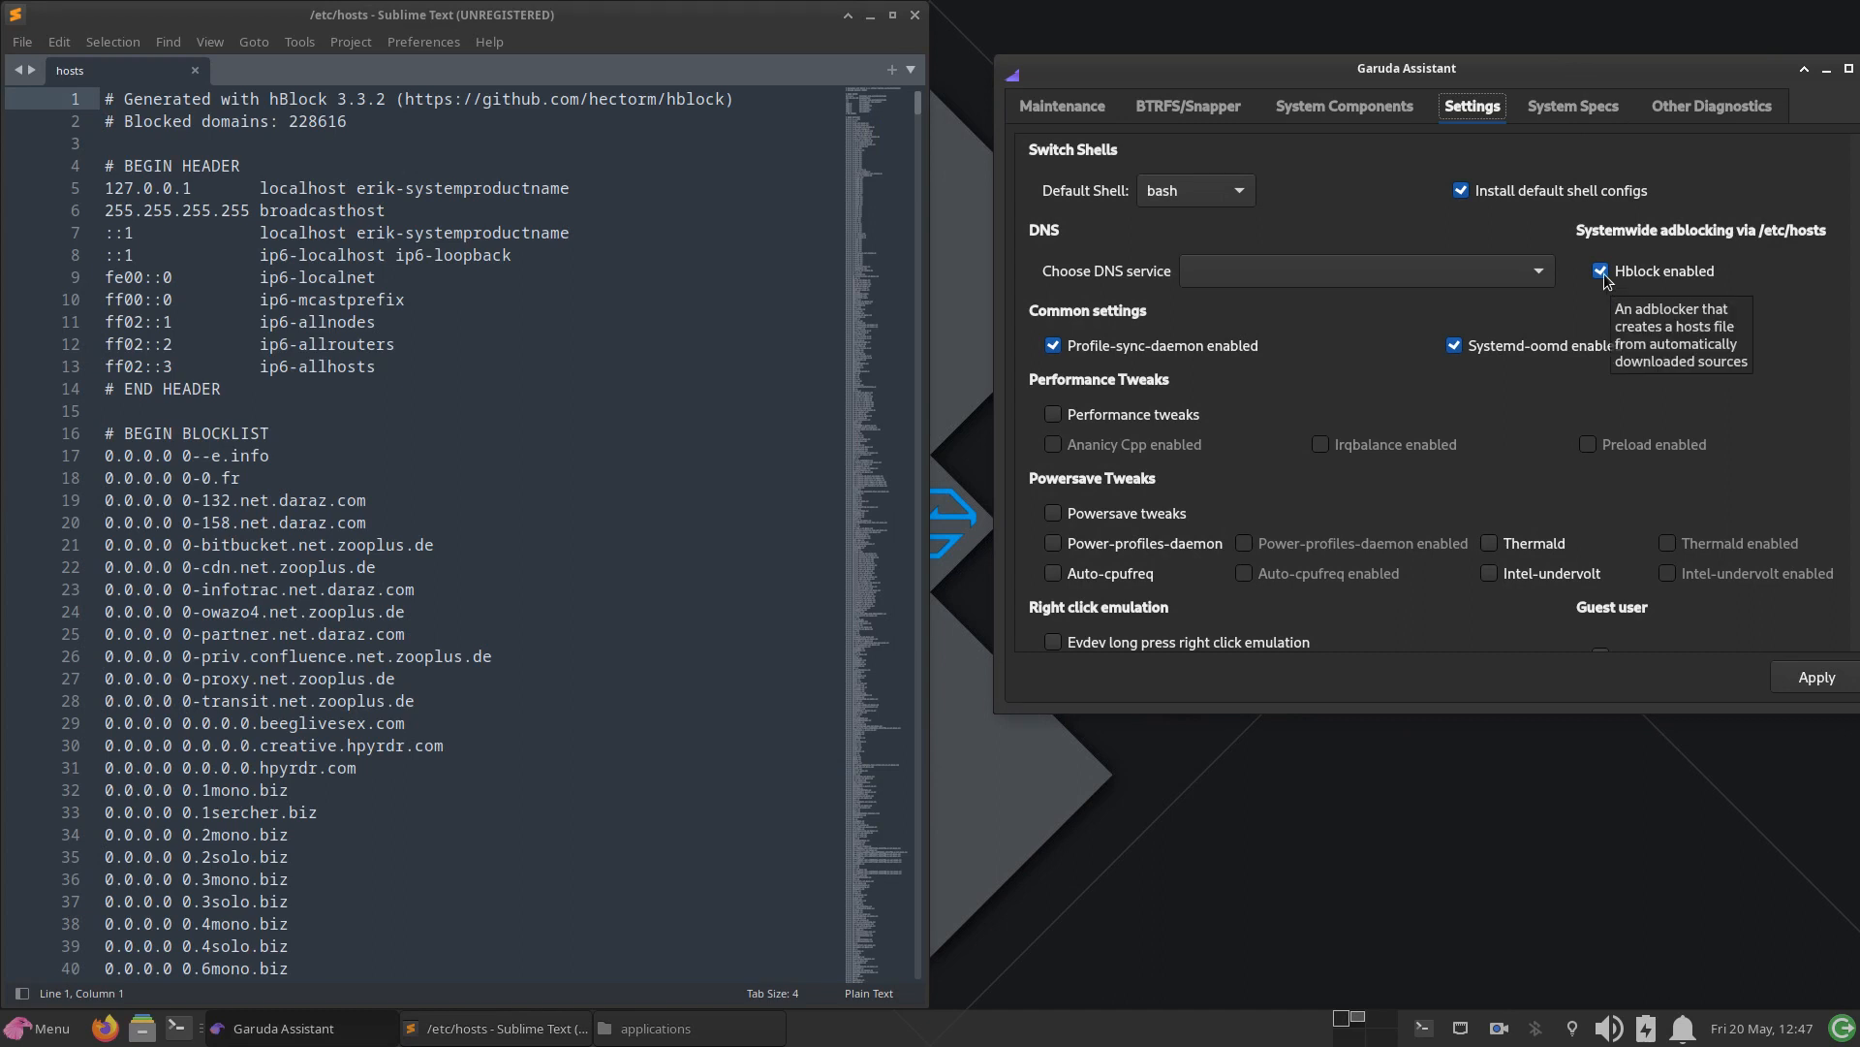
Step: Disable Hblock in Garuda Assistant, apply the change with the account password, and dismiss the reboot notice
{"action": "left_click", "coordinate": [1602, 271]}
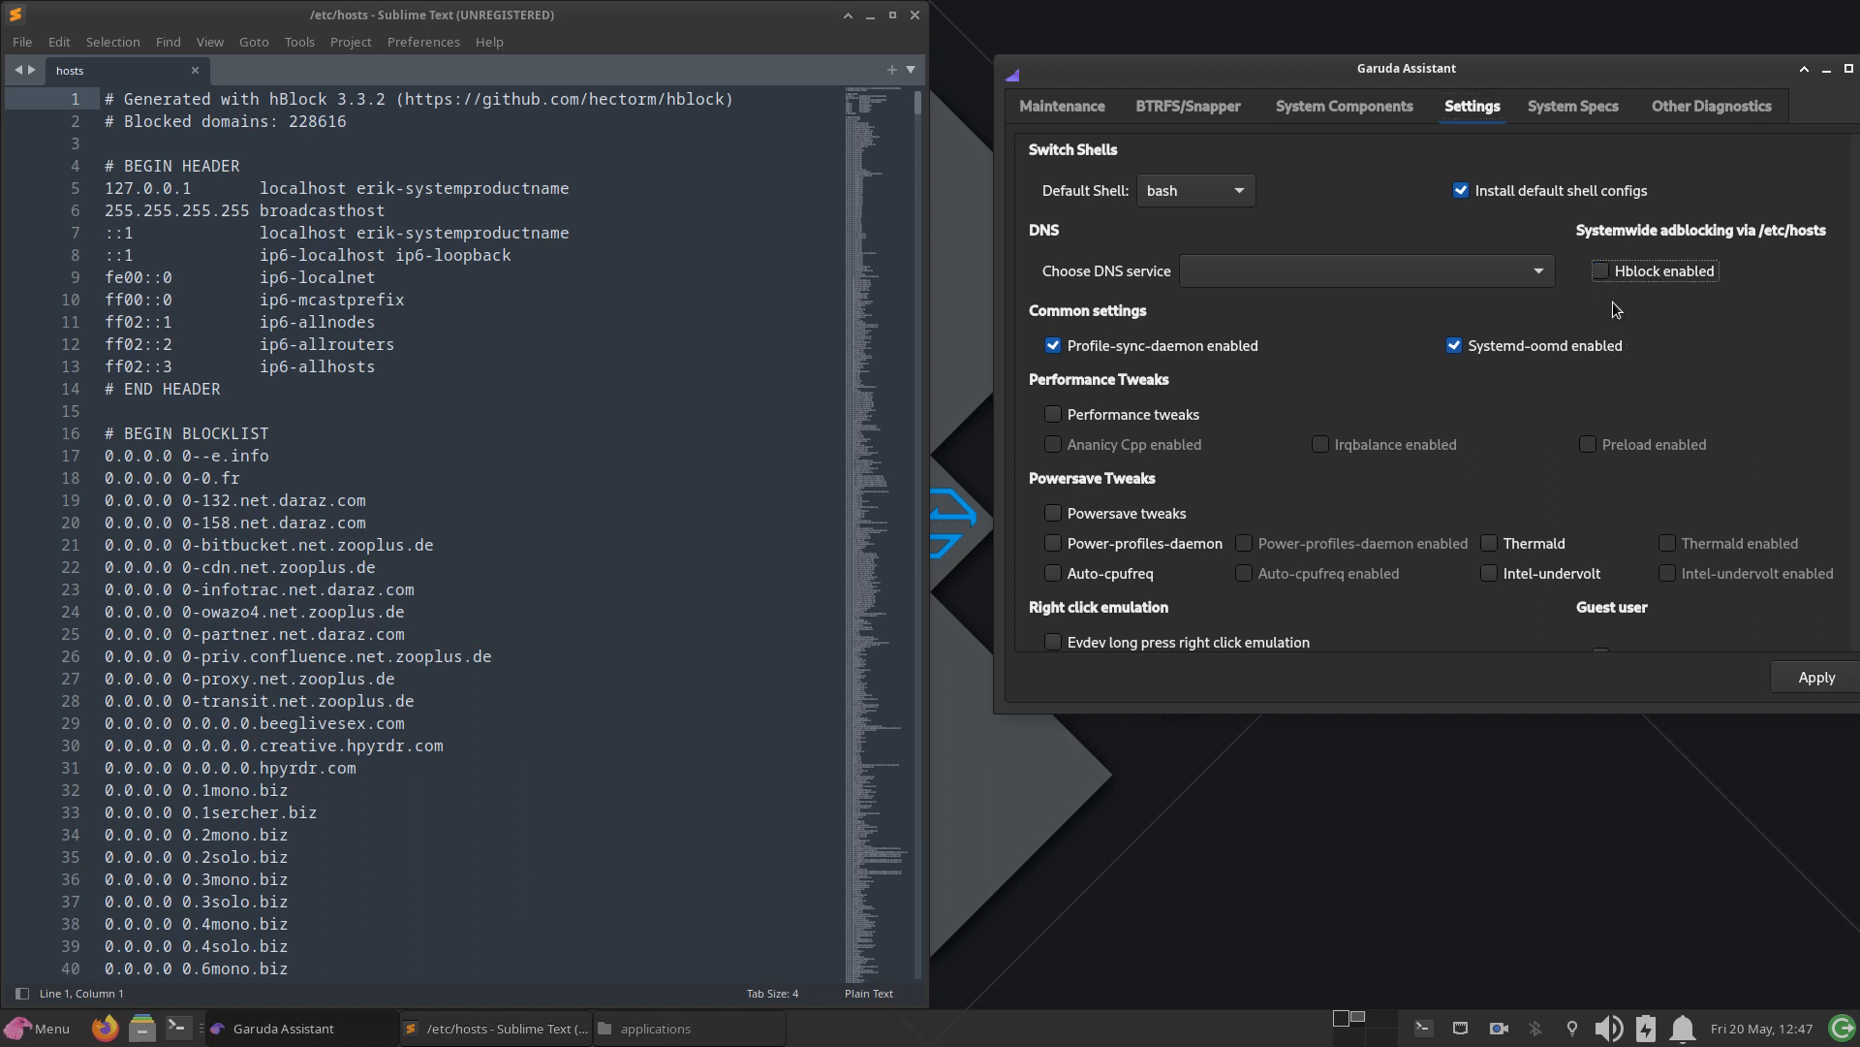
{"action": "left_click", "coordinate": [1797, 680]}
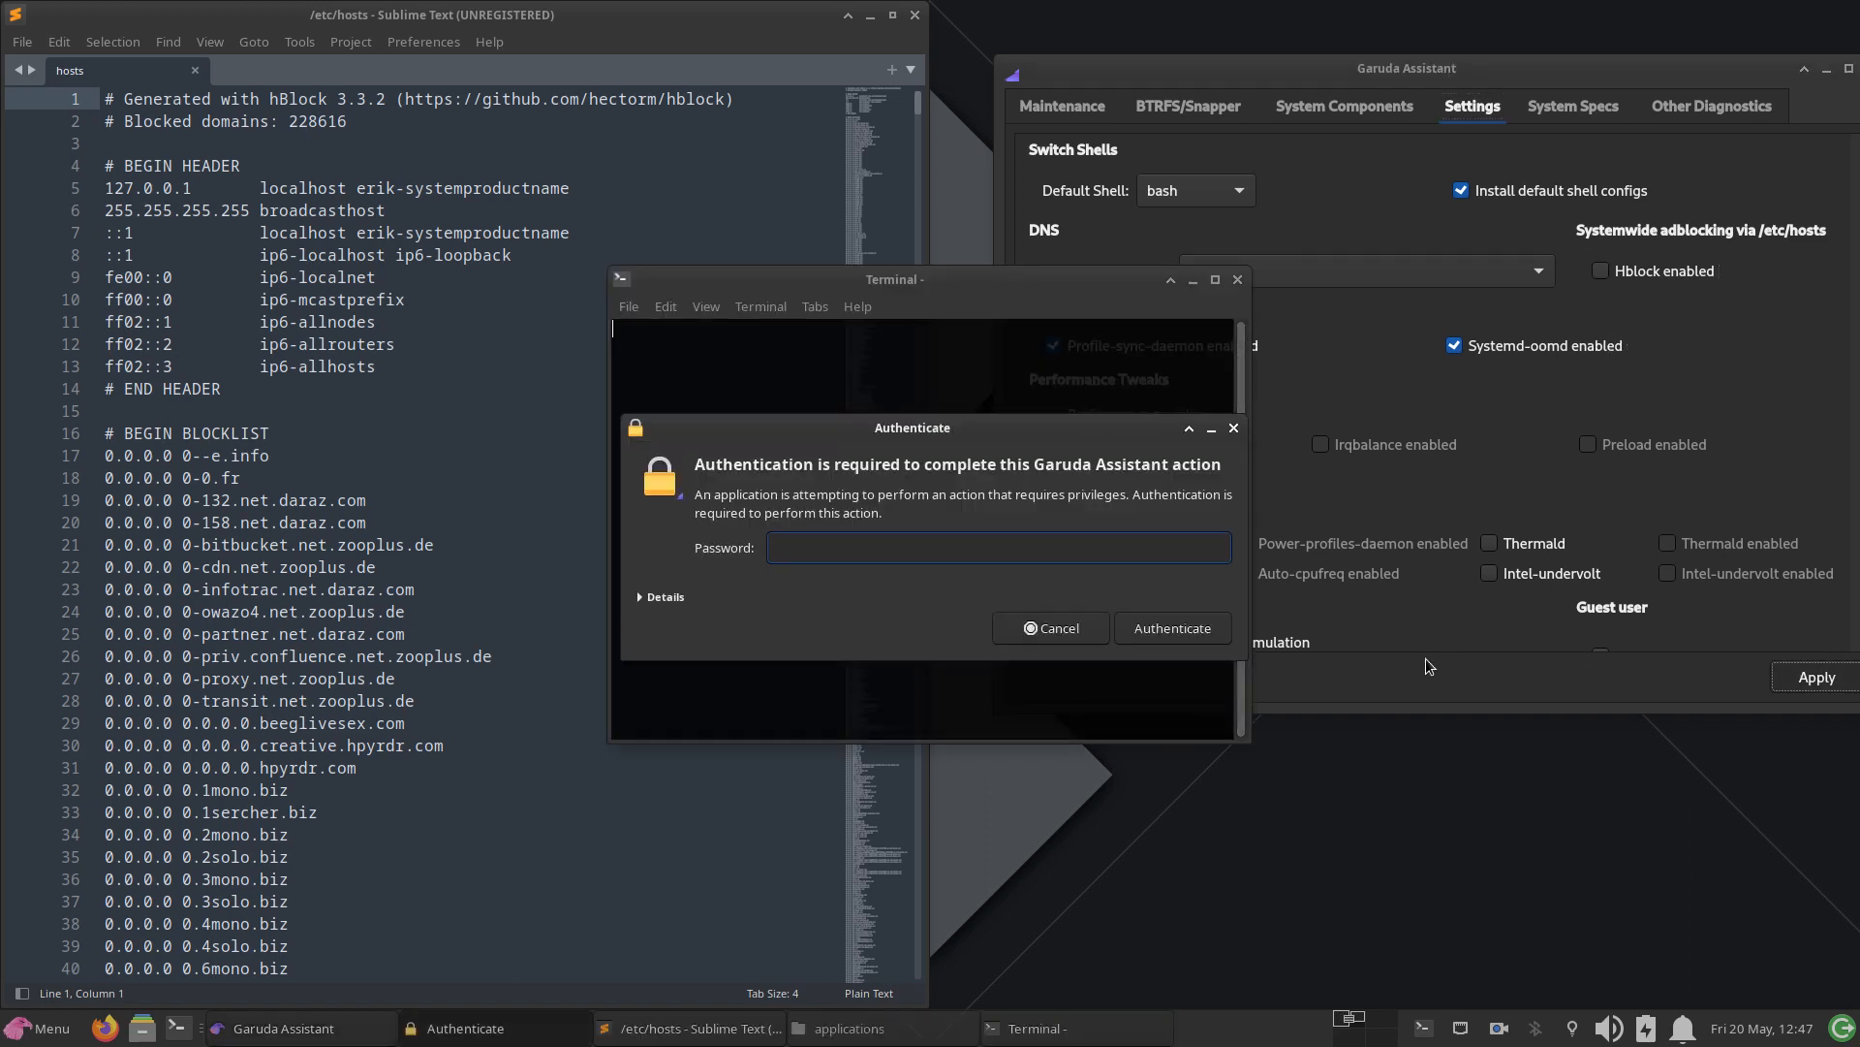
{"action": "type", "text": "•••"}
{"action": "key", "text": "Return"}
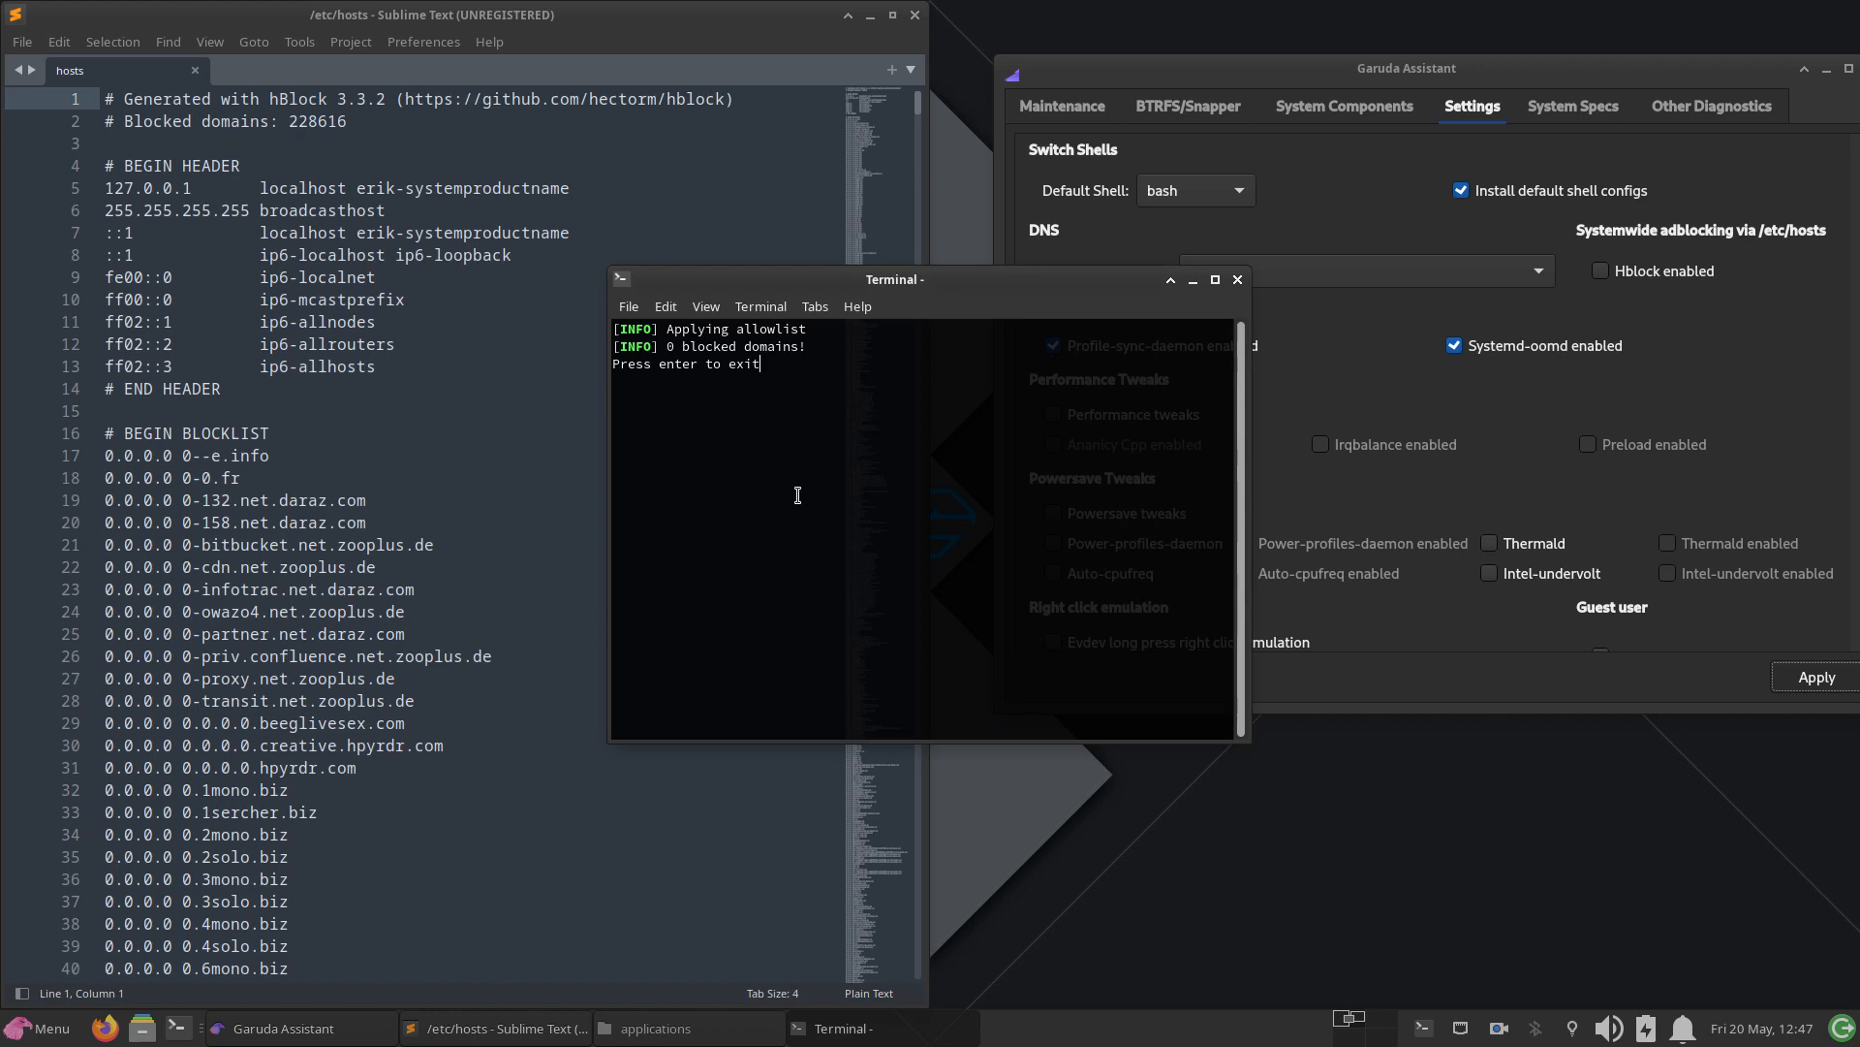
{"action": "key", "text": "Return"}
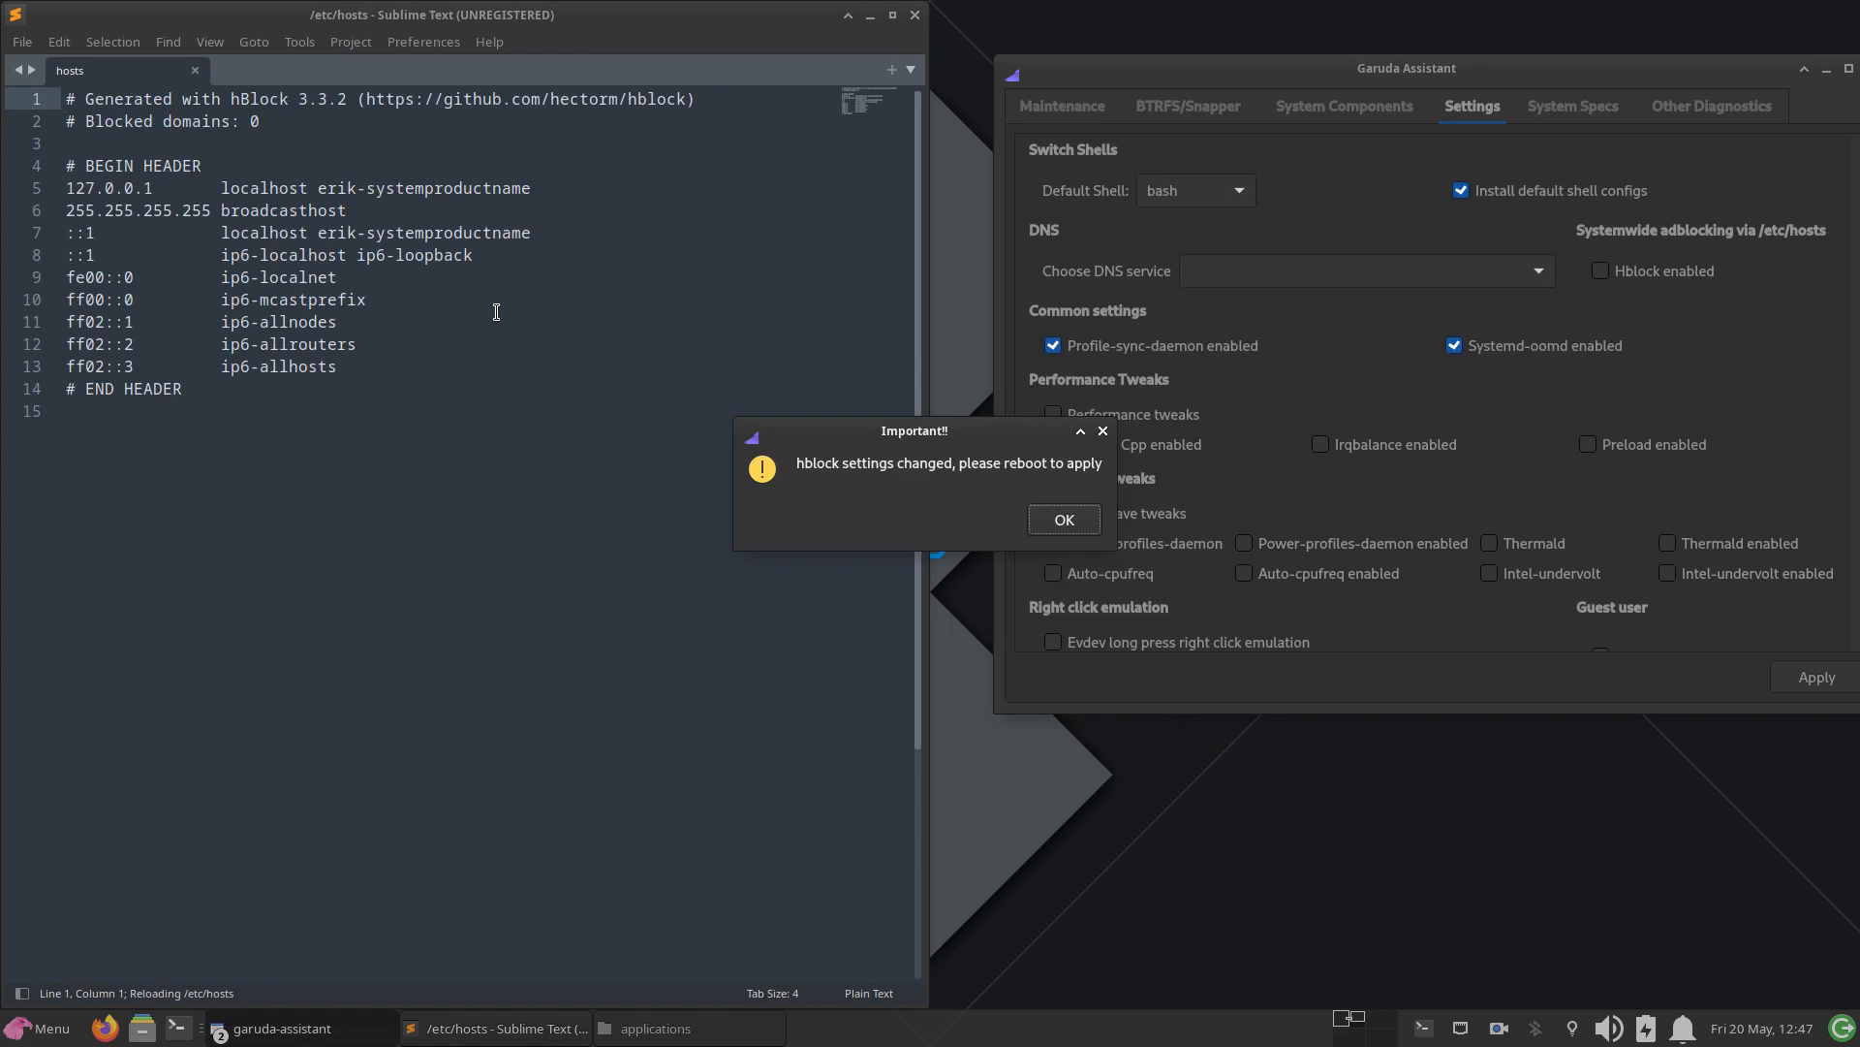
{"action": "left_click", "coordinate": [1054, 520]}
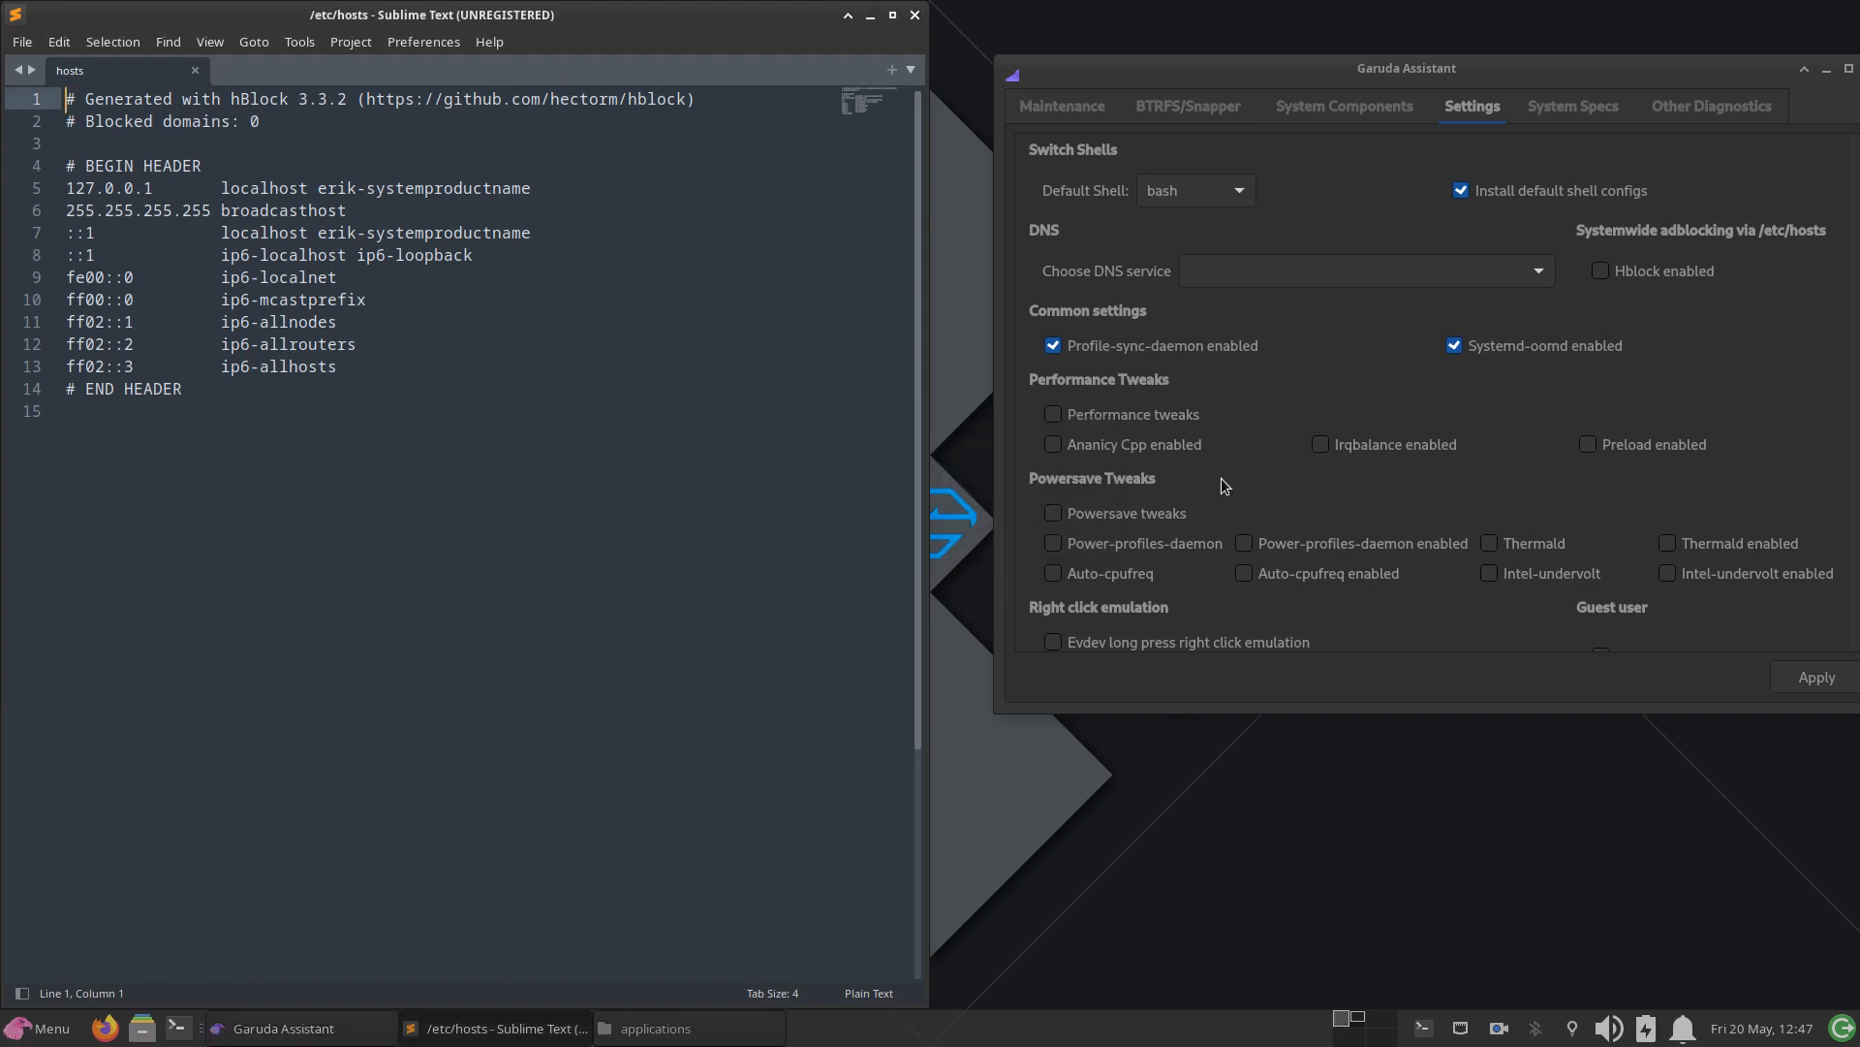
Step: Enable Hblock again, apply the setting by authenticating with the account password, and dismiss the reboot notice
{"action": "left_click", "coordinate": [1604, 273]}
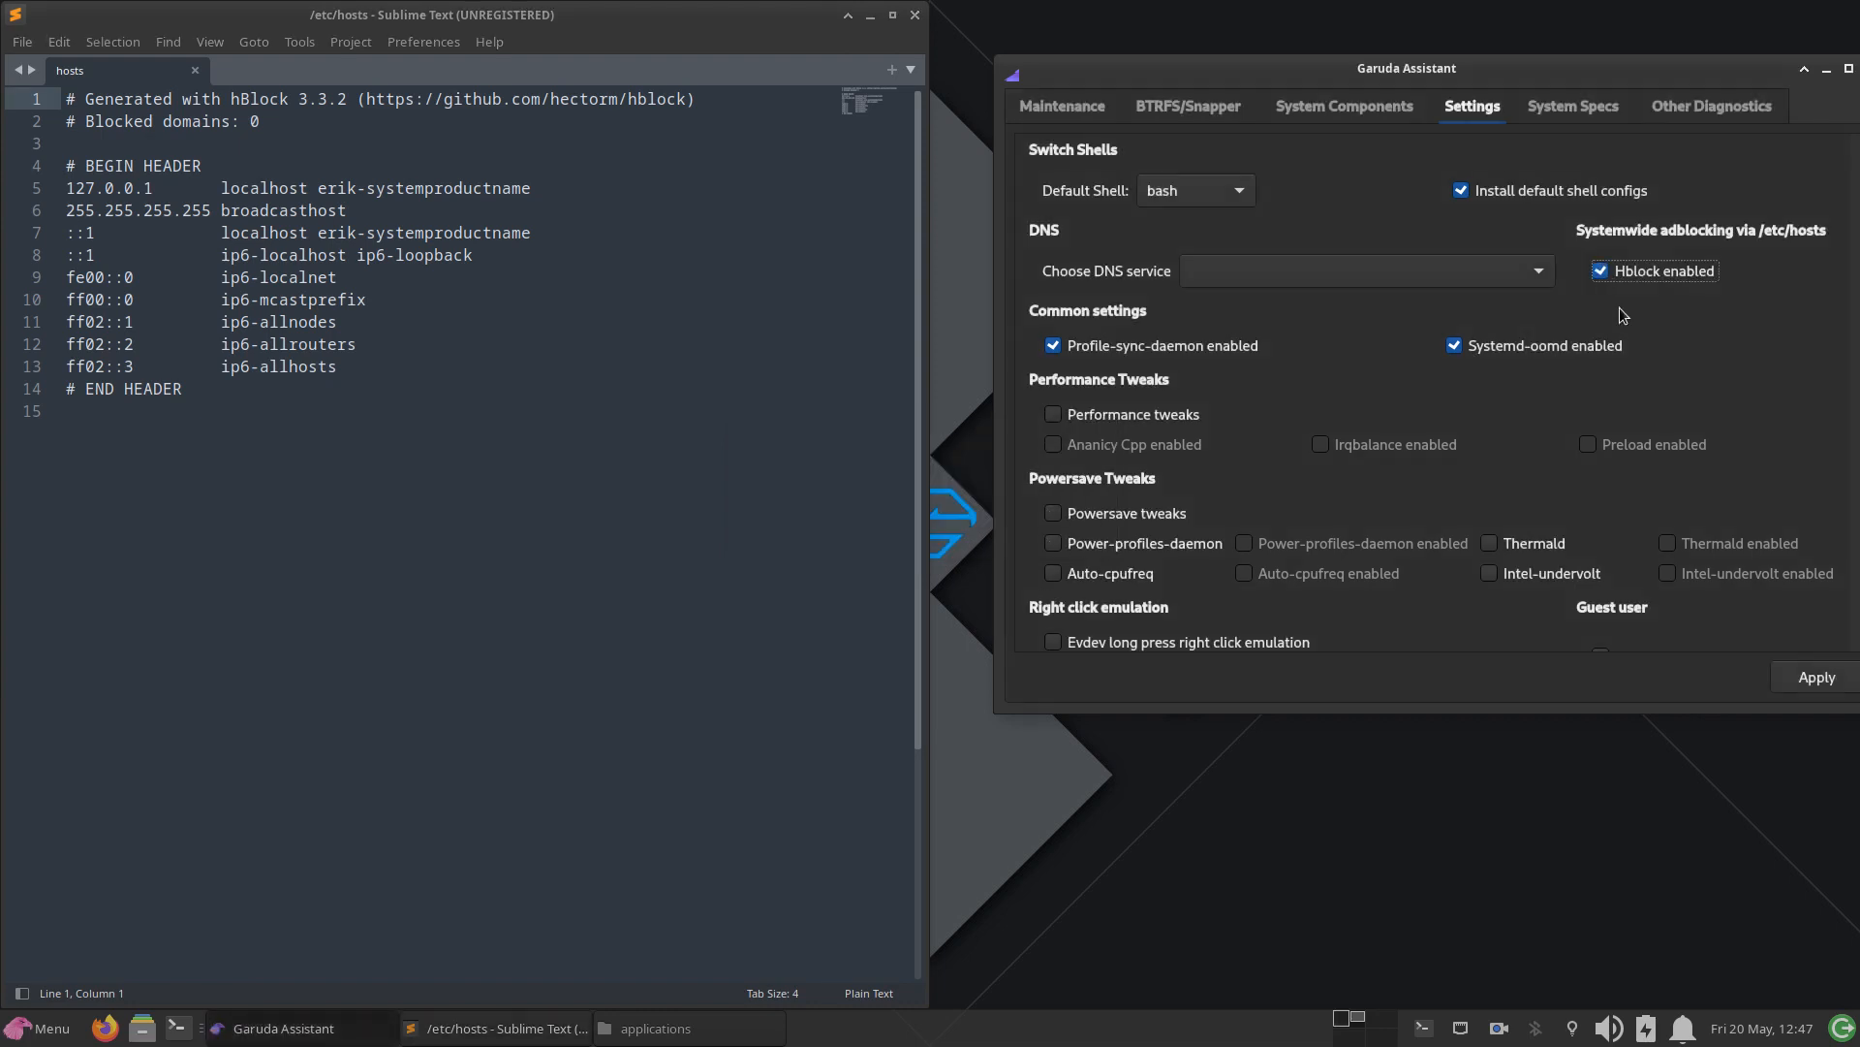
{"action": "left_click", "coordinate": [1802, 678]}
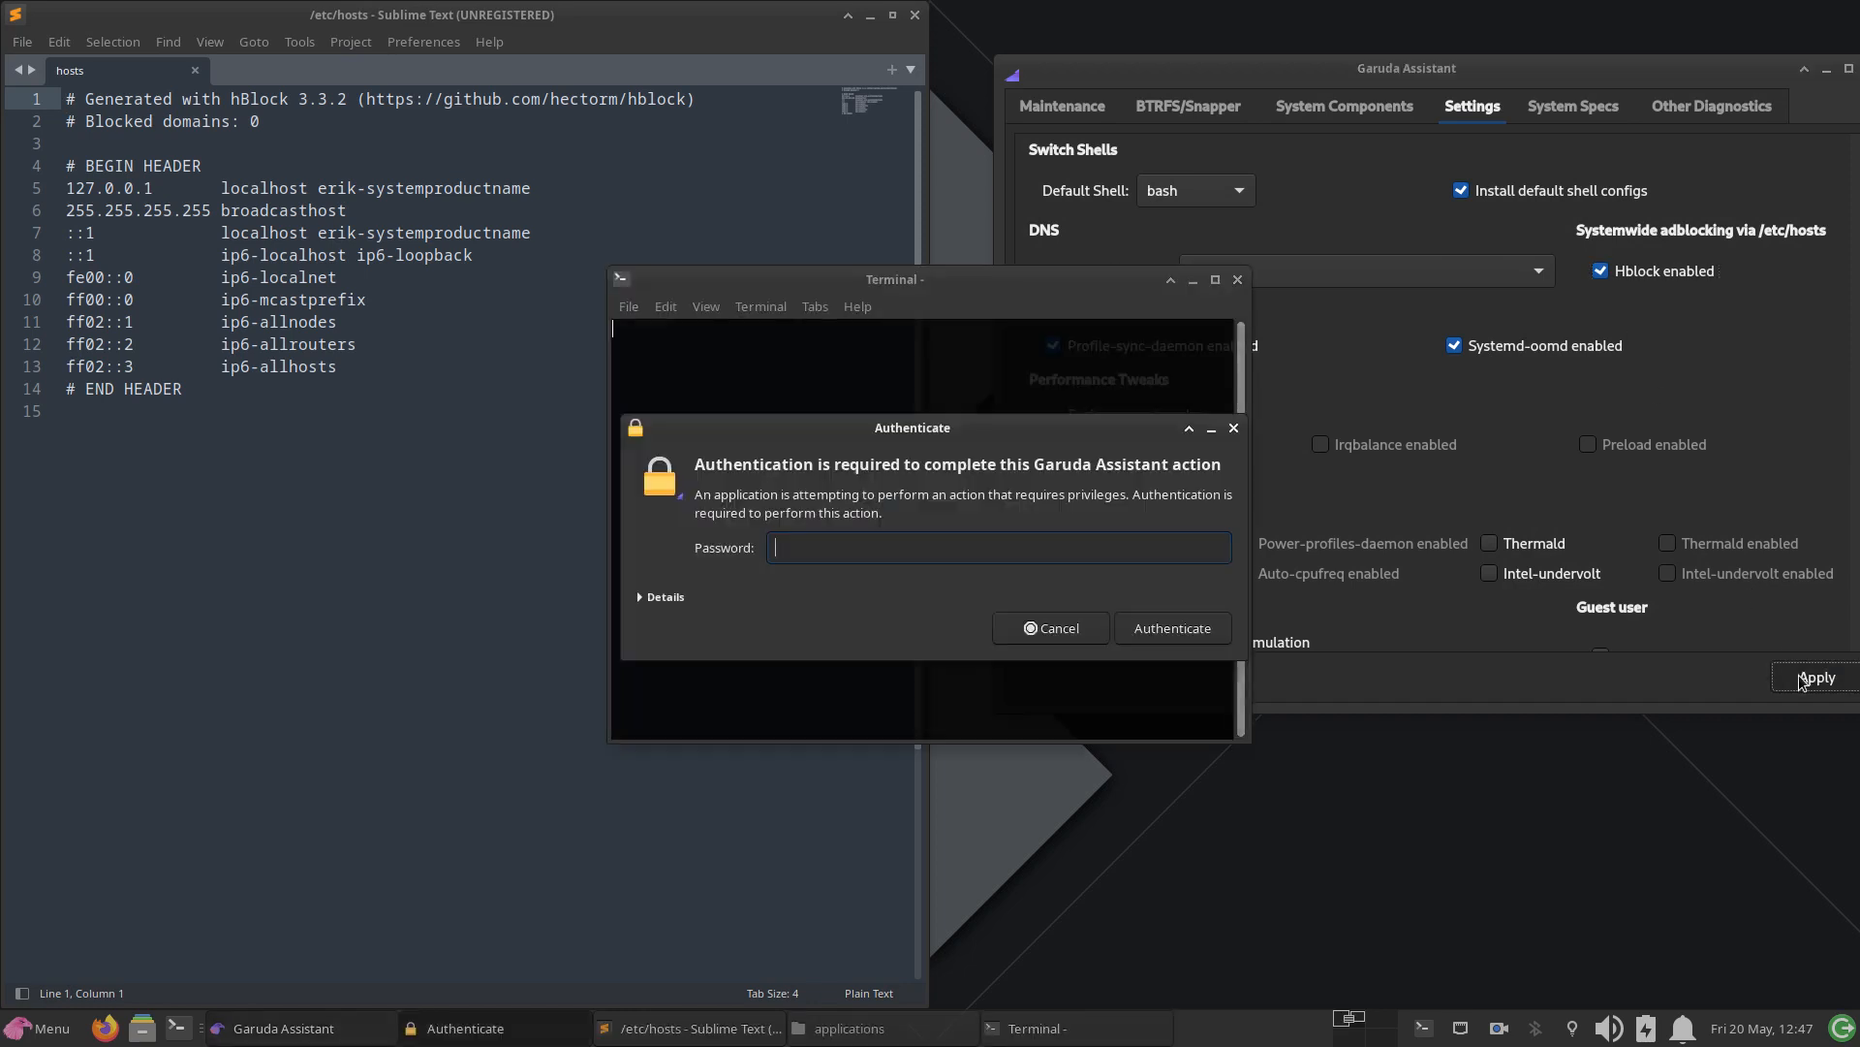
{"action": "type", "text": "****"}
{"action": "left_click", "coordinate": [1144, 630]}
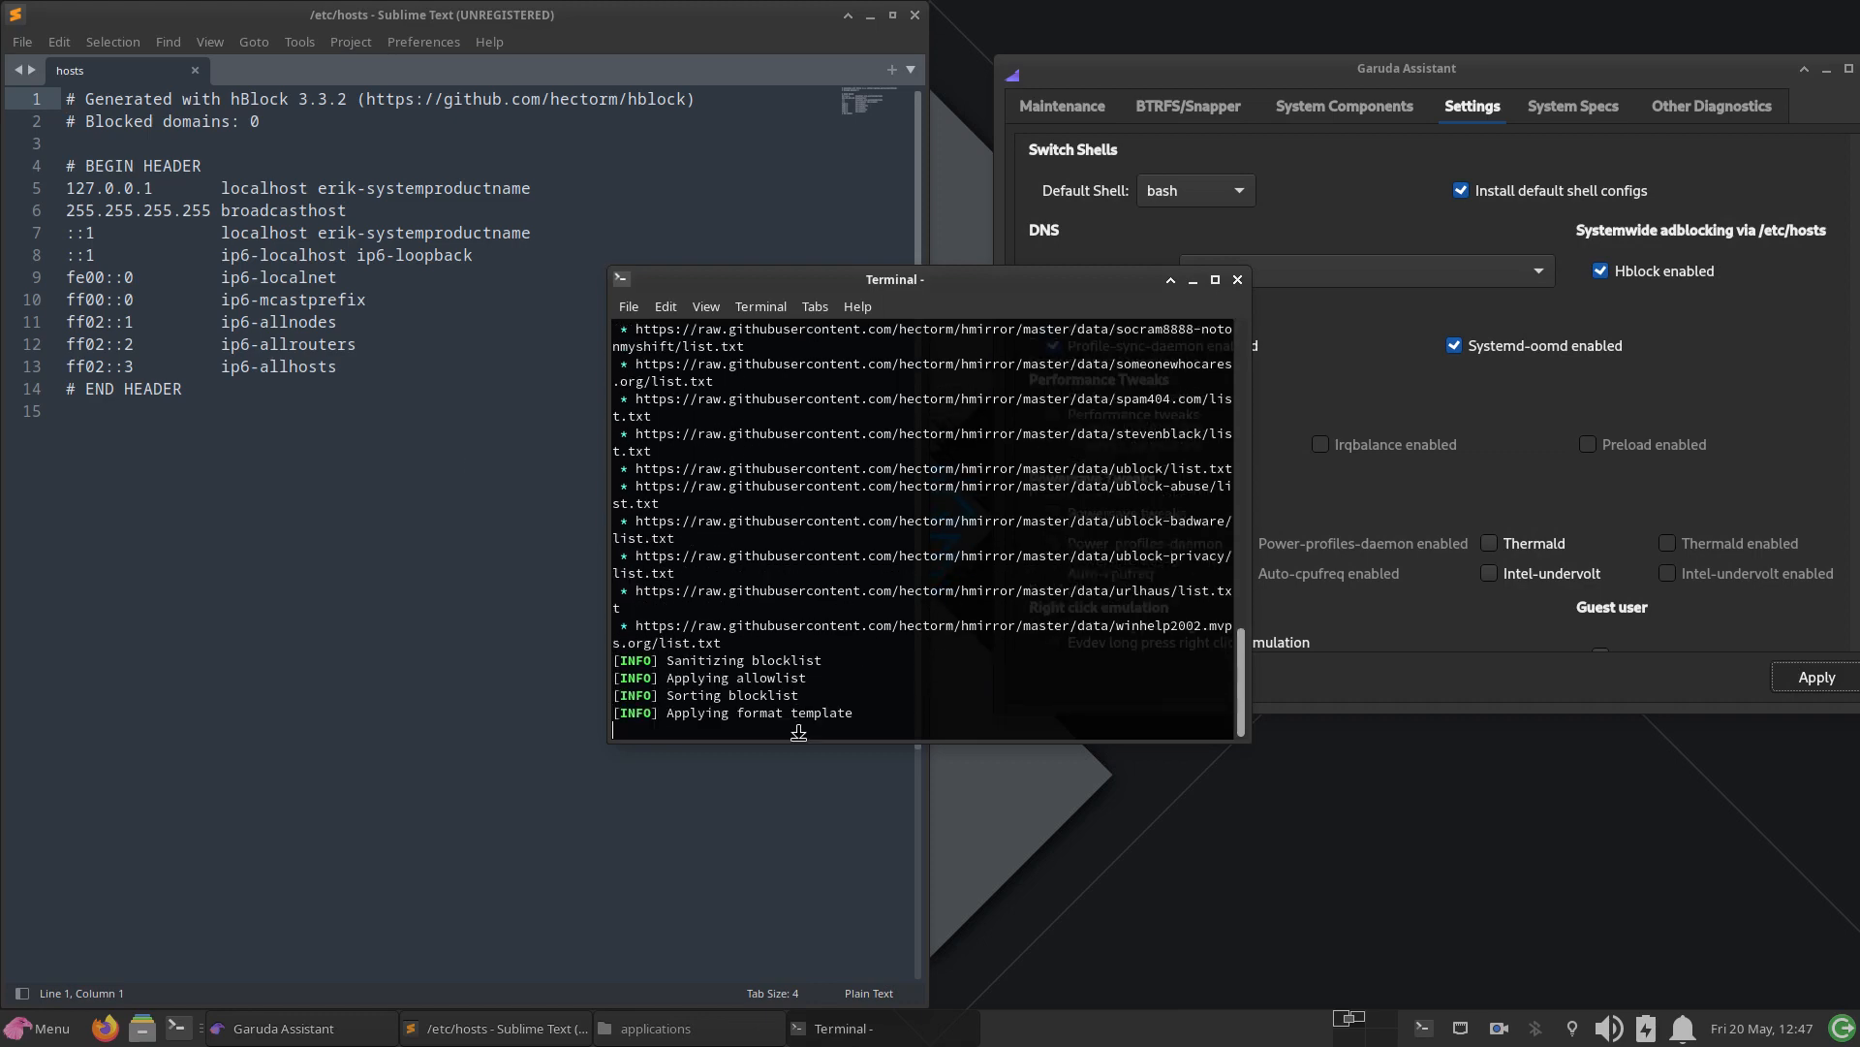
{"action": "key", "text": "Return"}
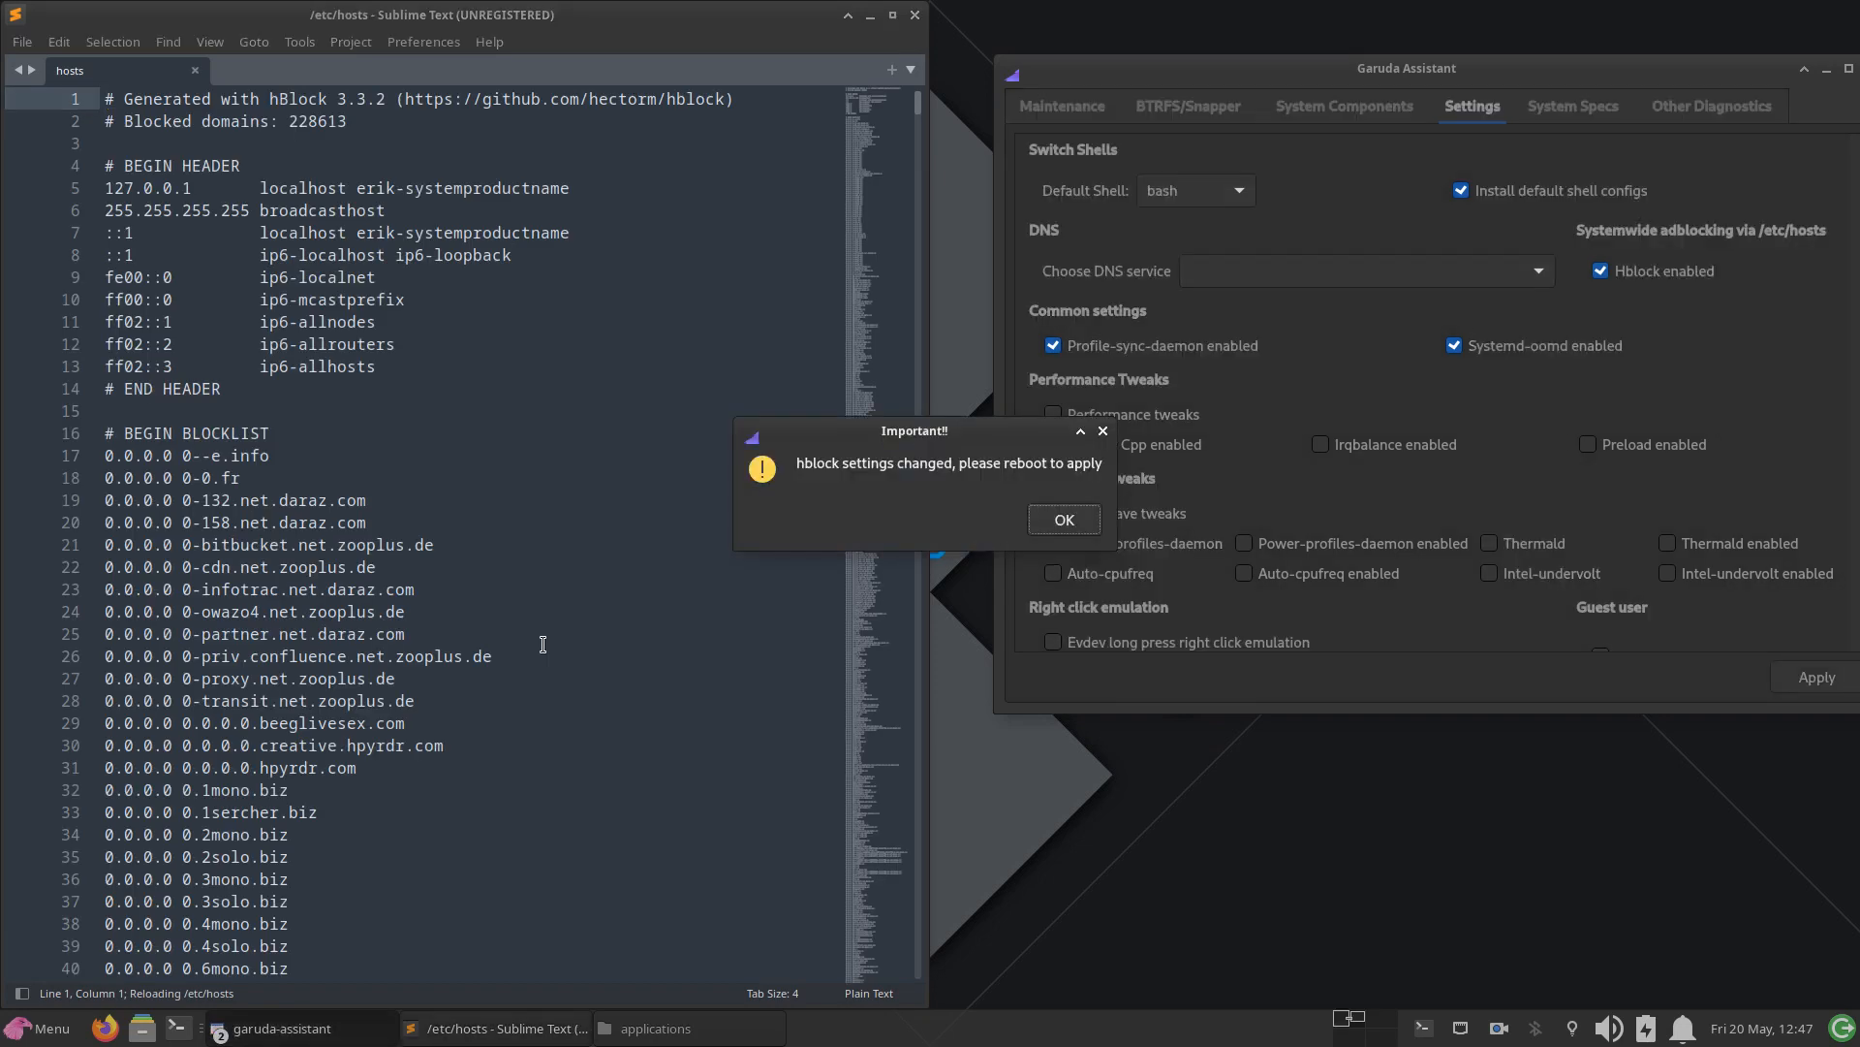
{"action": "left_click", "coordinate": [1064, 528]}
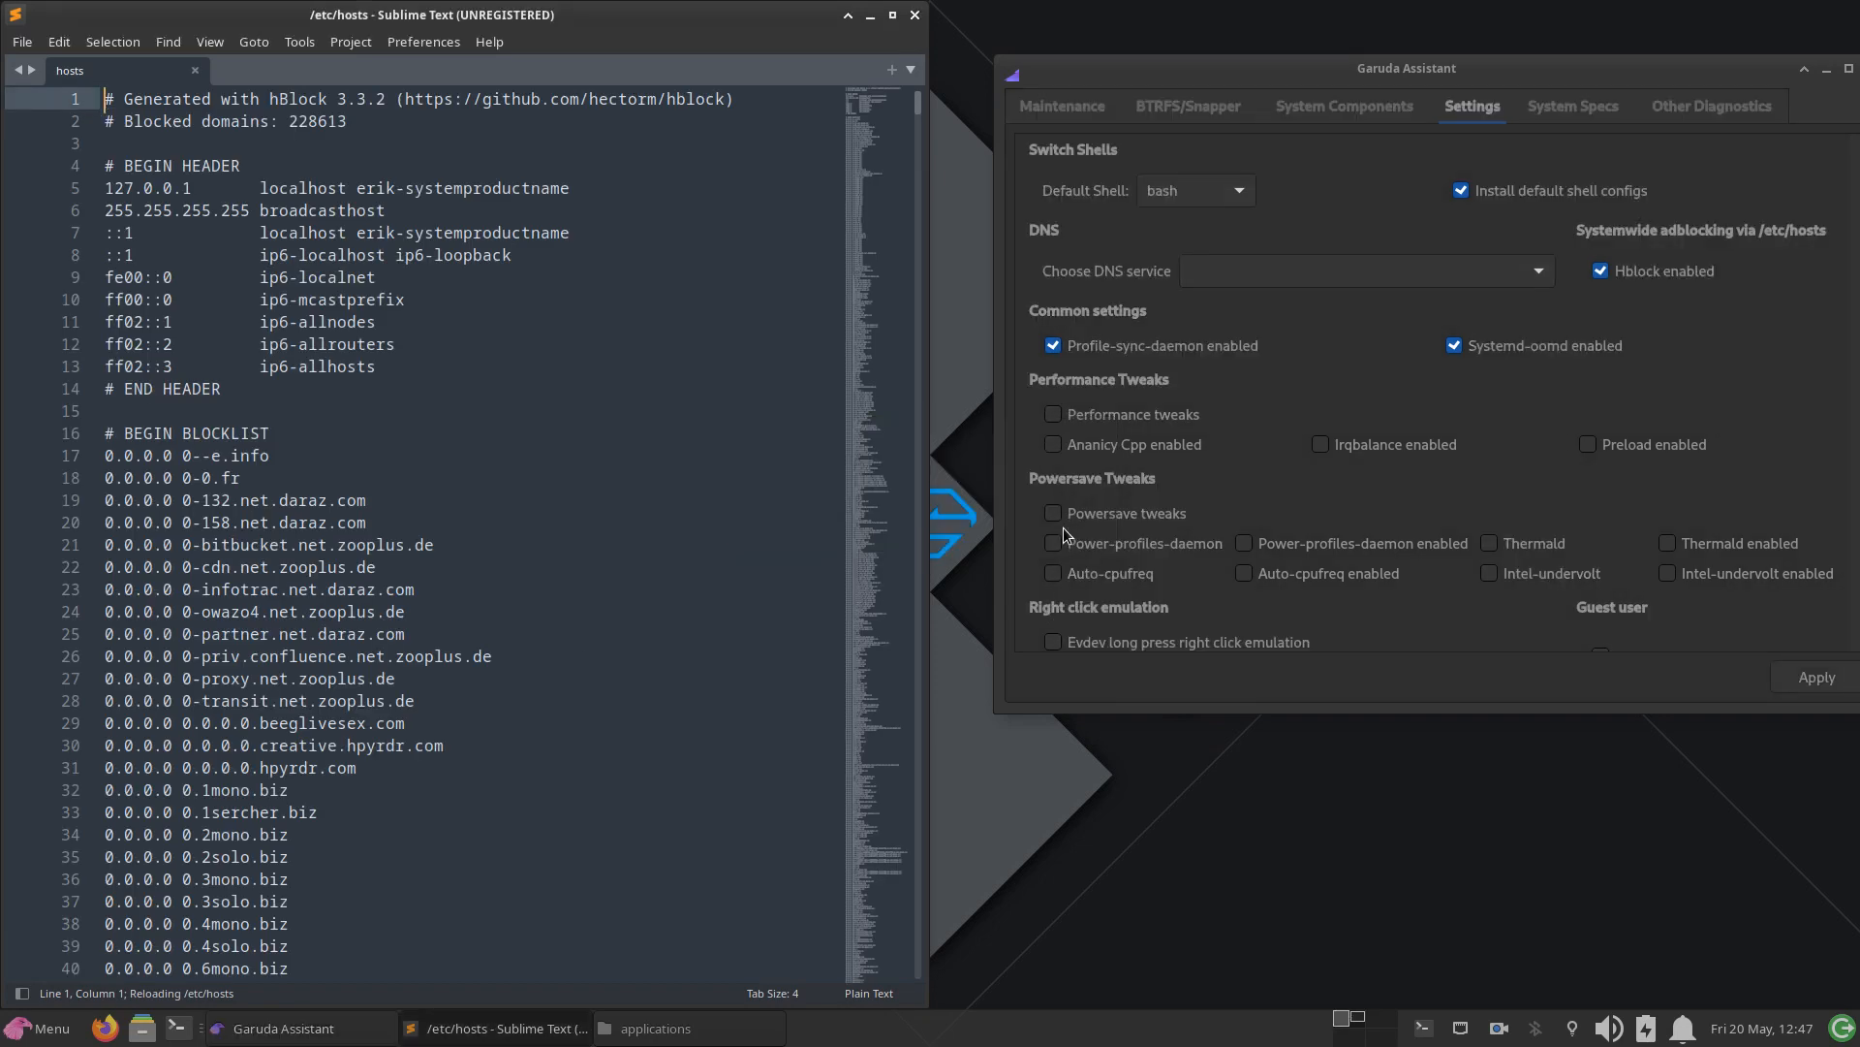
Step: Close the Sublime Text window with /etc/hosts and show the File System root in the open file manager
{"action": "left_click", "coordinate": [915, 15]}
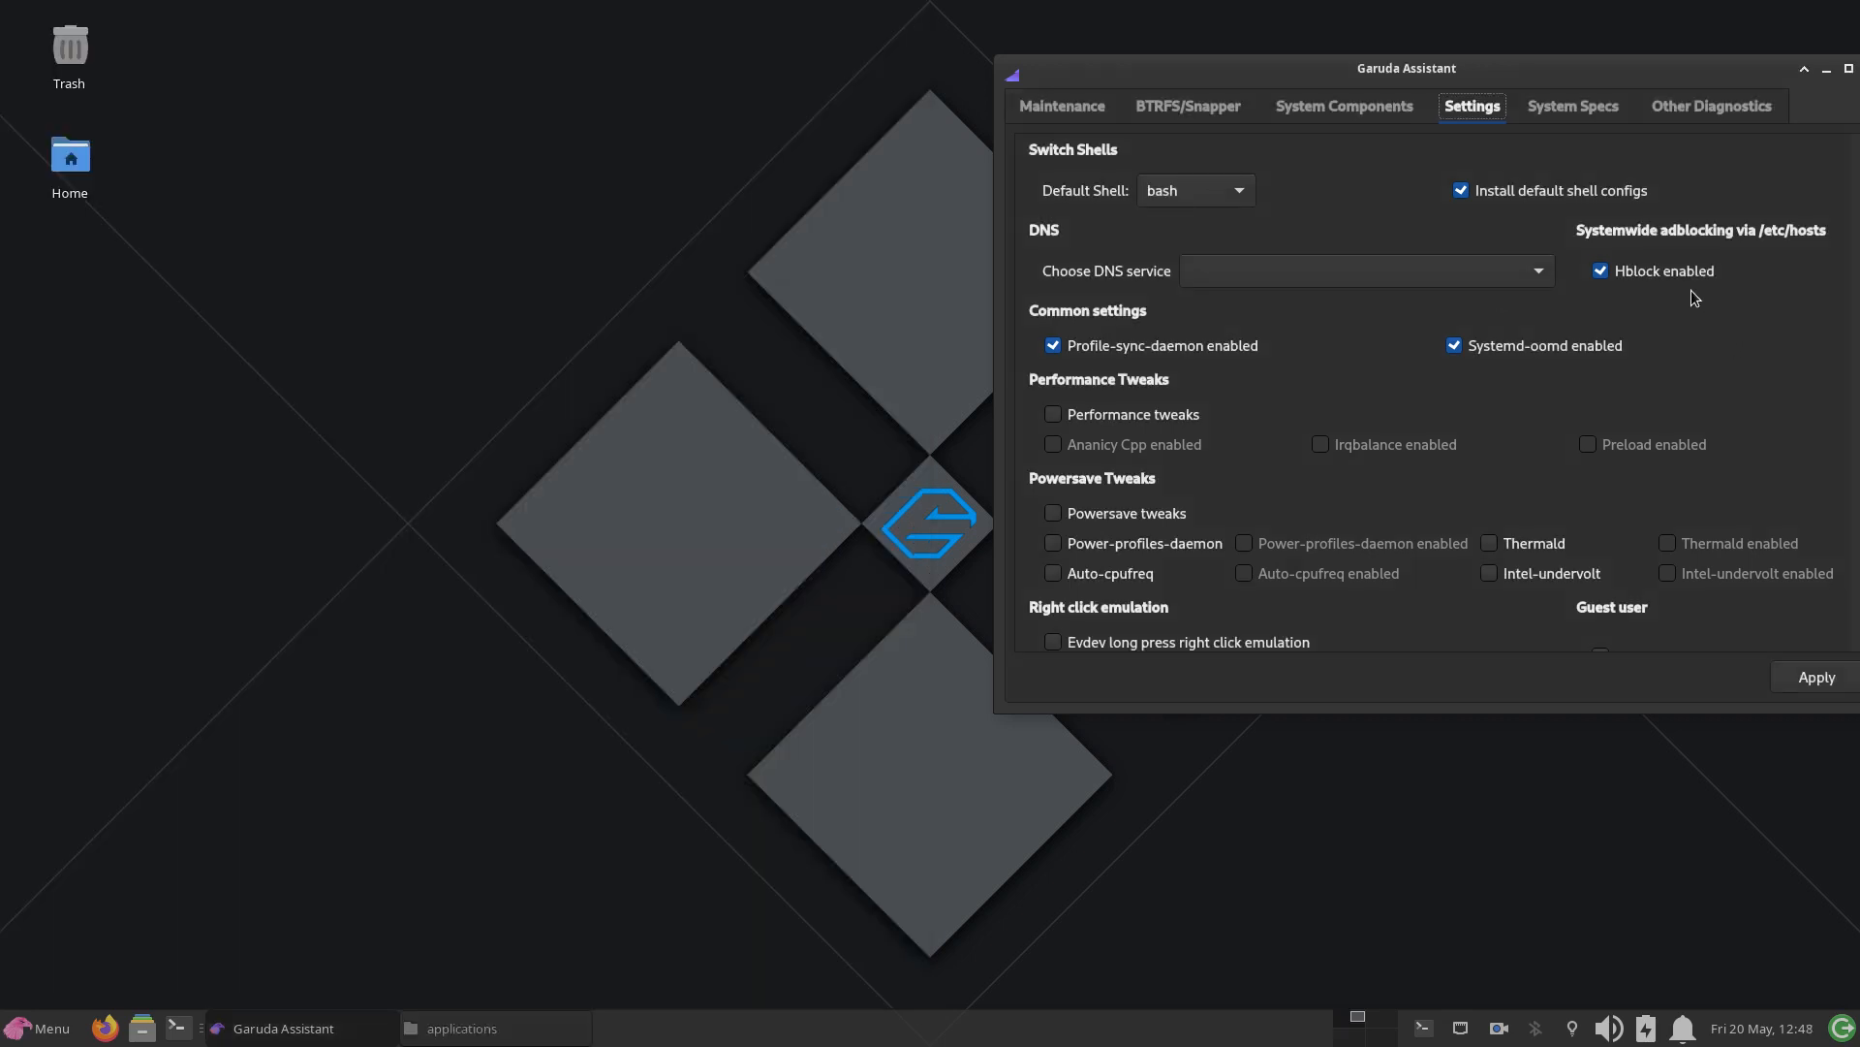
{"action": "mouse_move", "coordinate": [1665, 280]}
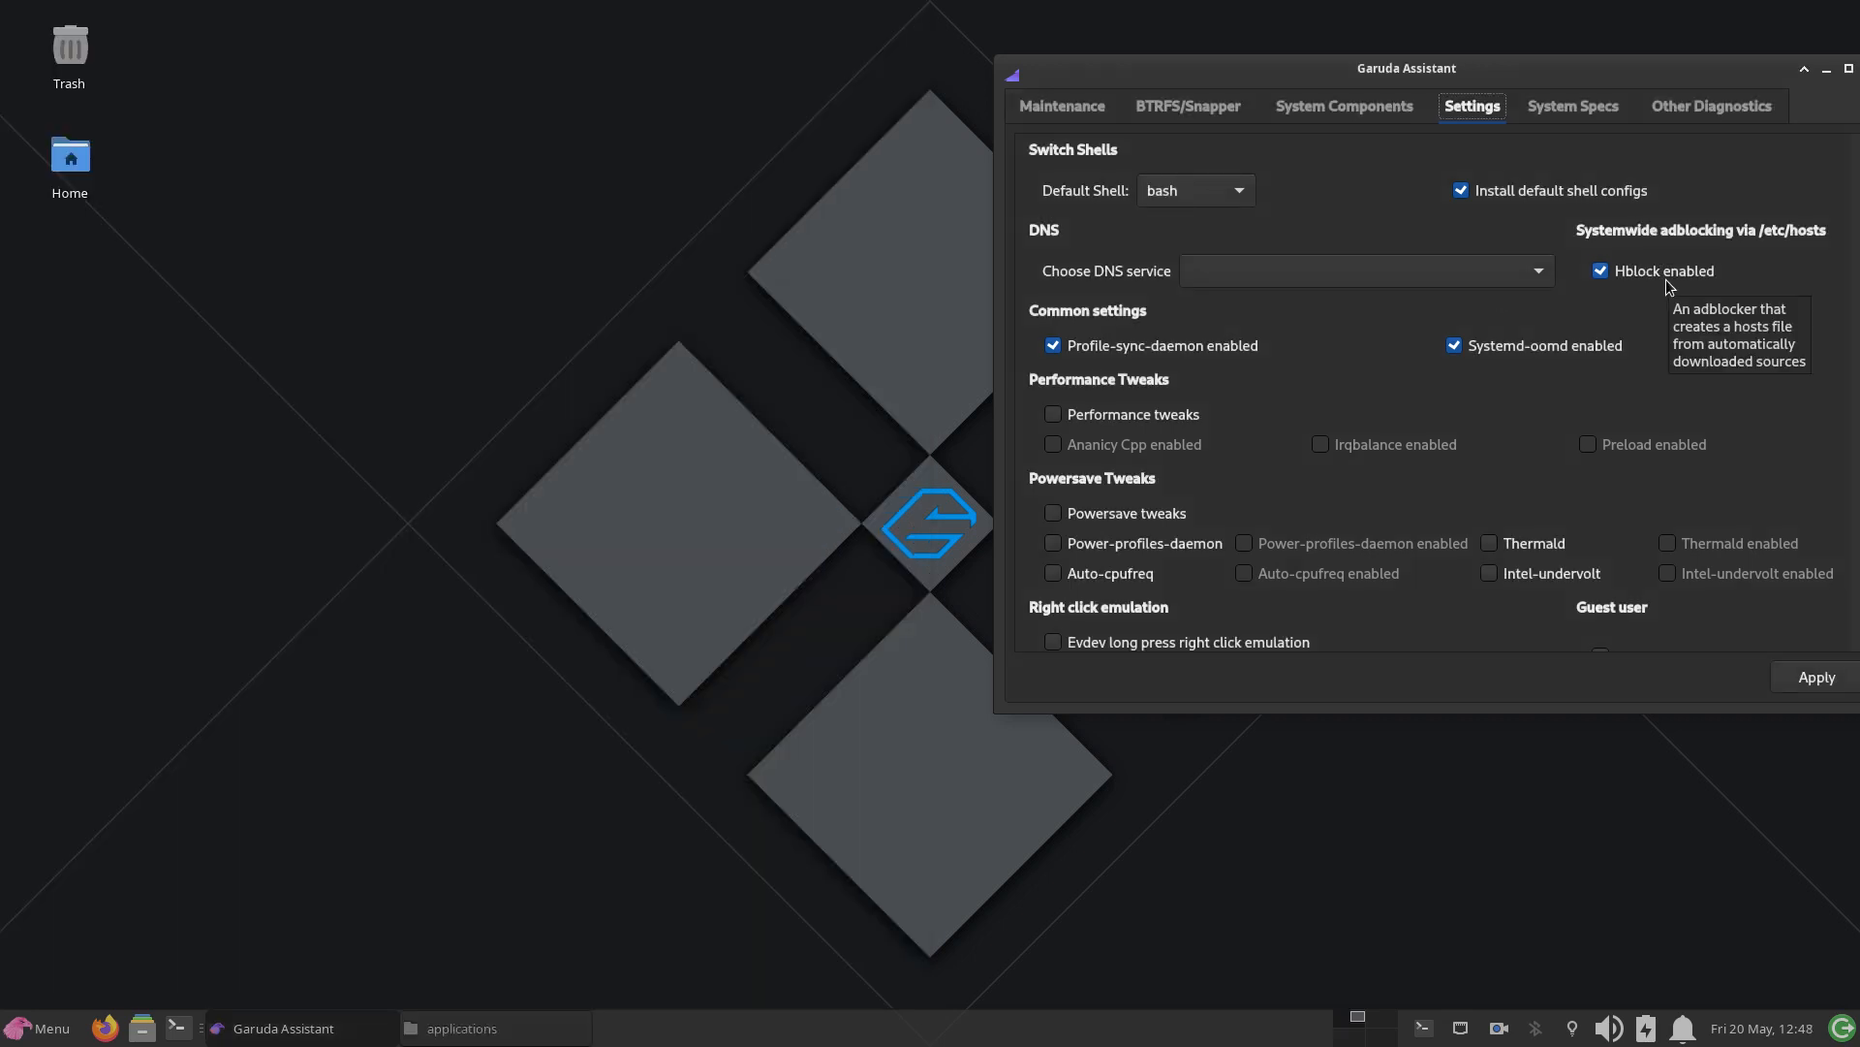
{"action": "left_click", "coordinate": [363, 248]}
{"action": "left_click", "coordinate": [436, 1026]}
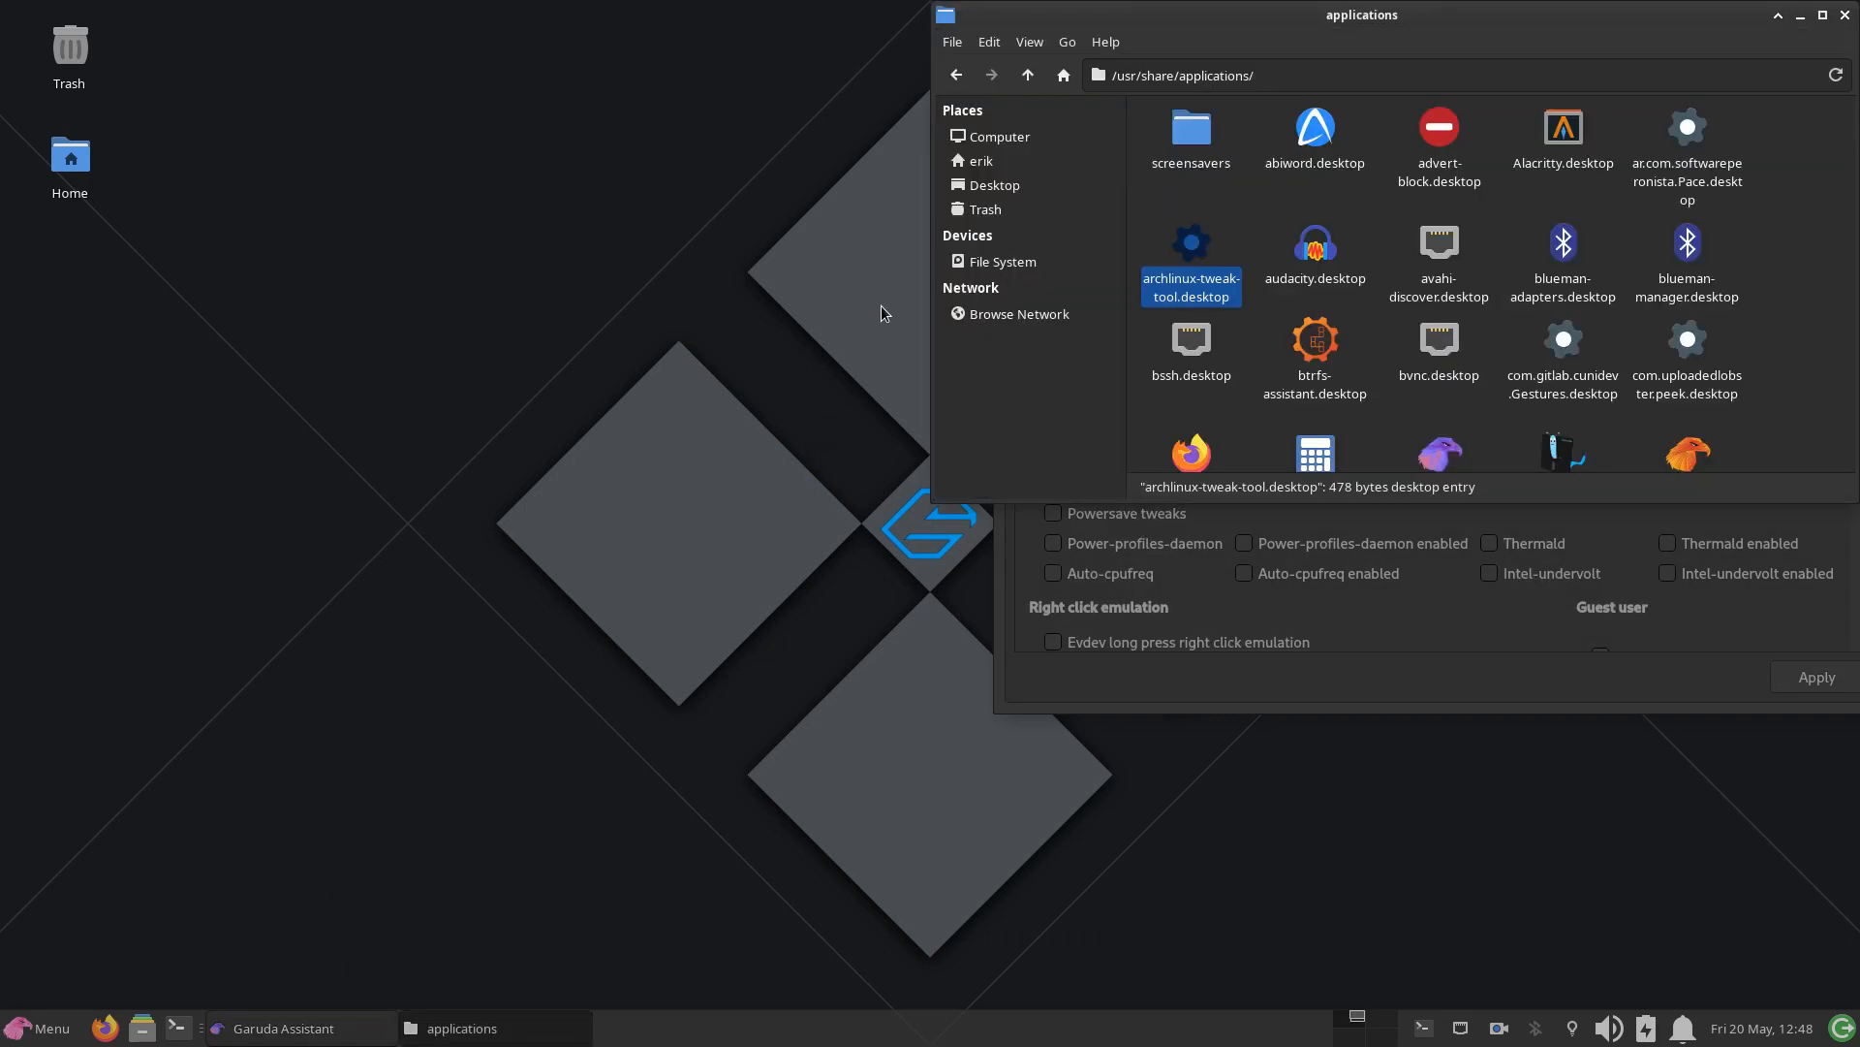
{"action": "left_click", "coordinate": [997, 265]}
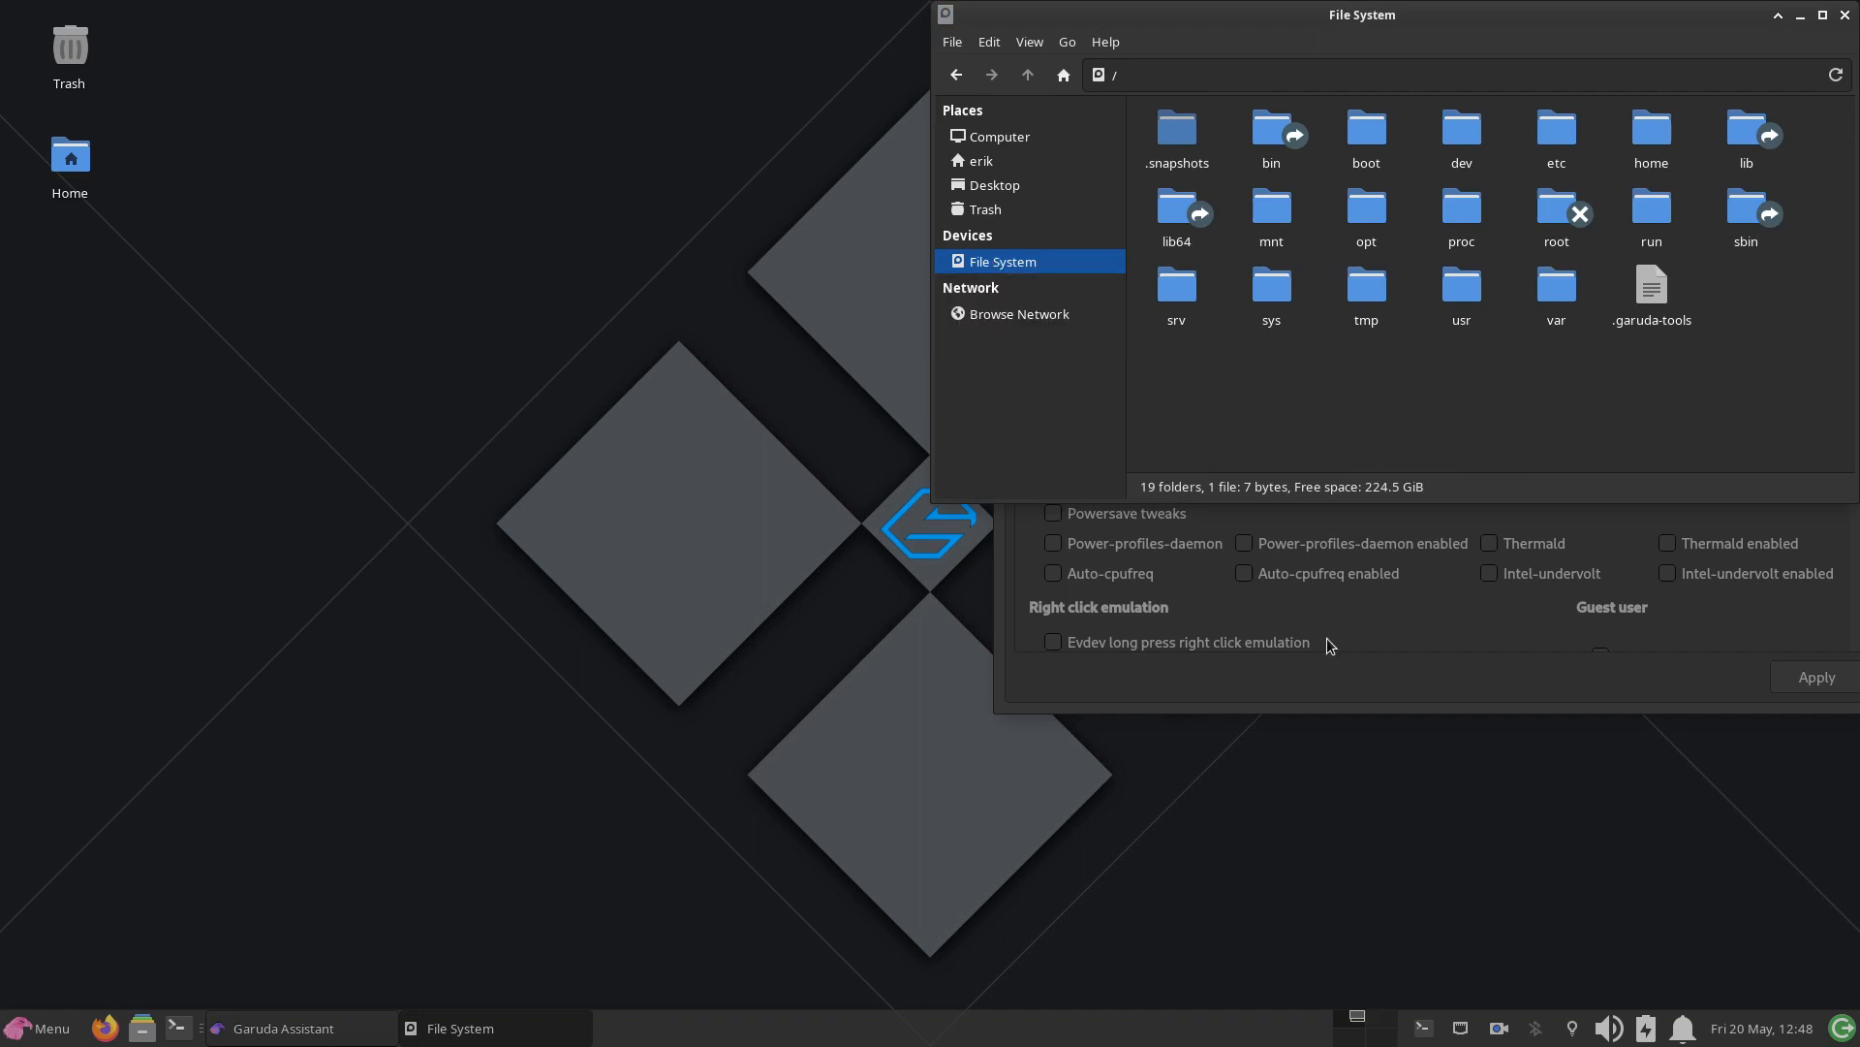
{"action": "left_click", "coordinate": [1386, 644]}
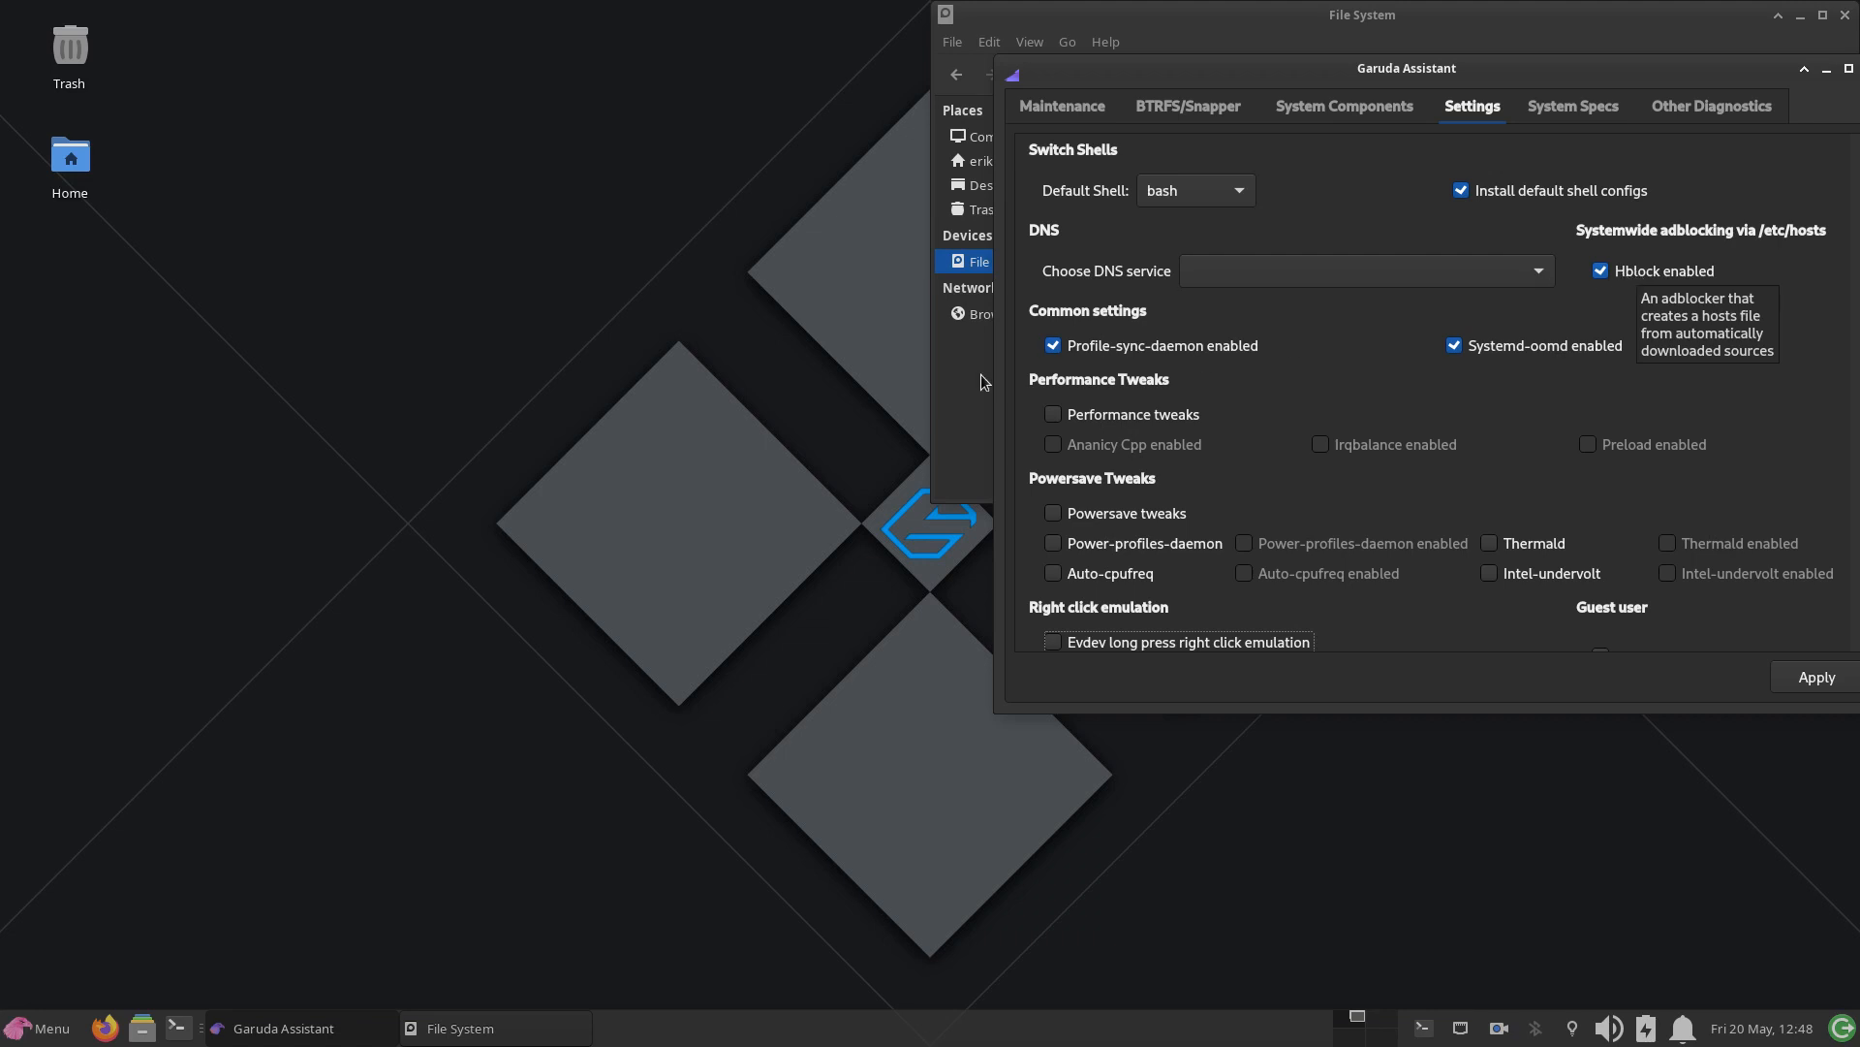
{"action": "left_click", "coordinate": [388, 746]}
{"action": "left_click", "coordinate": [438, 1033]}
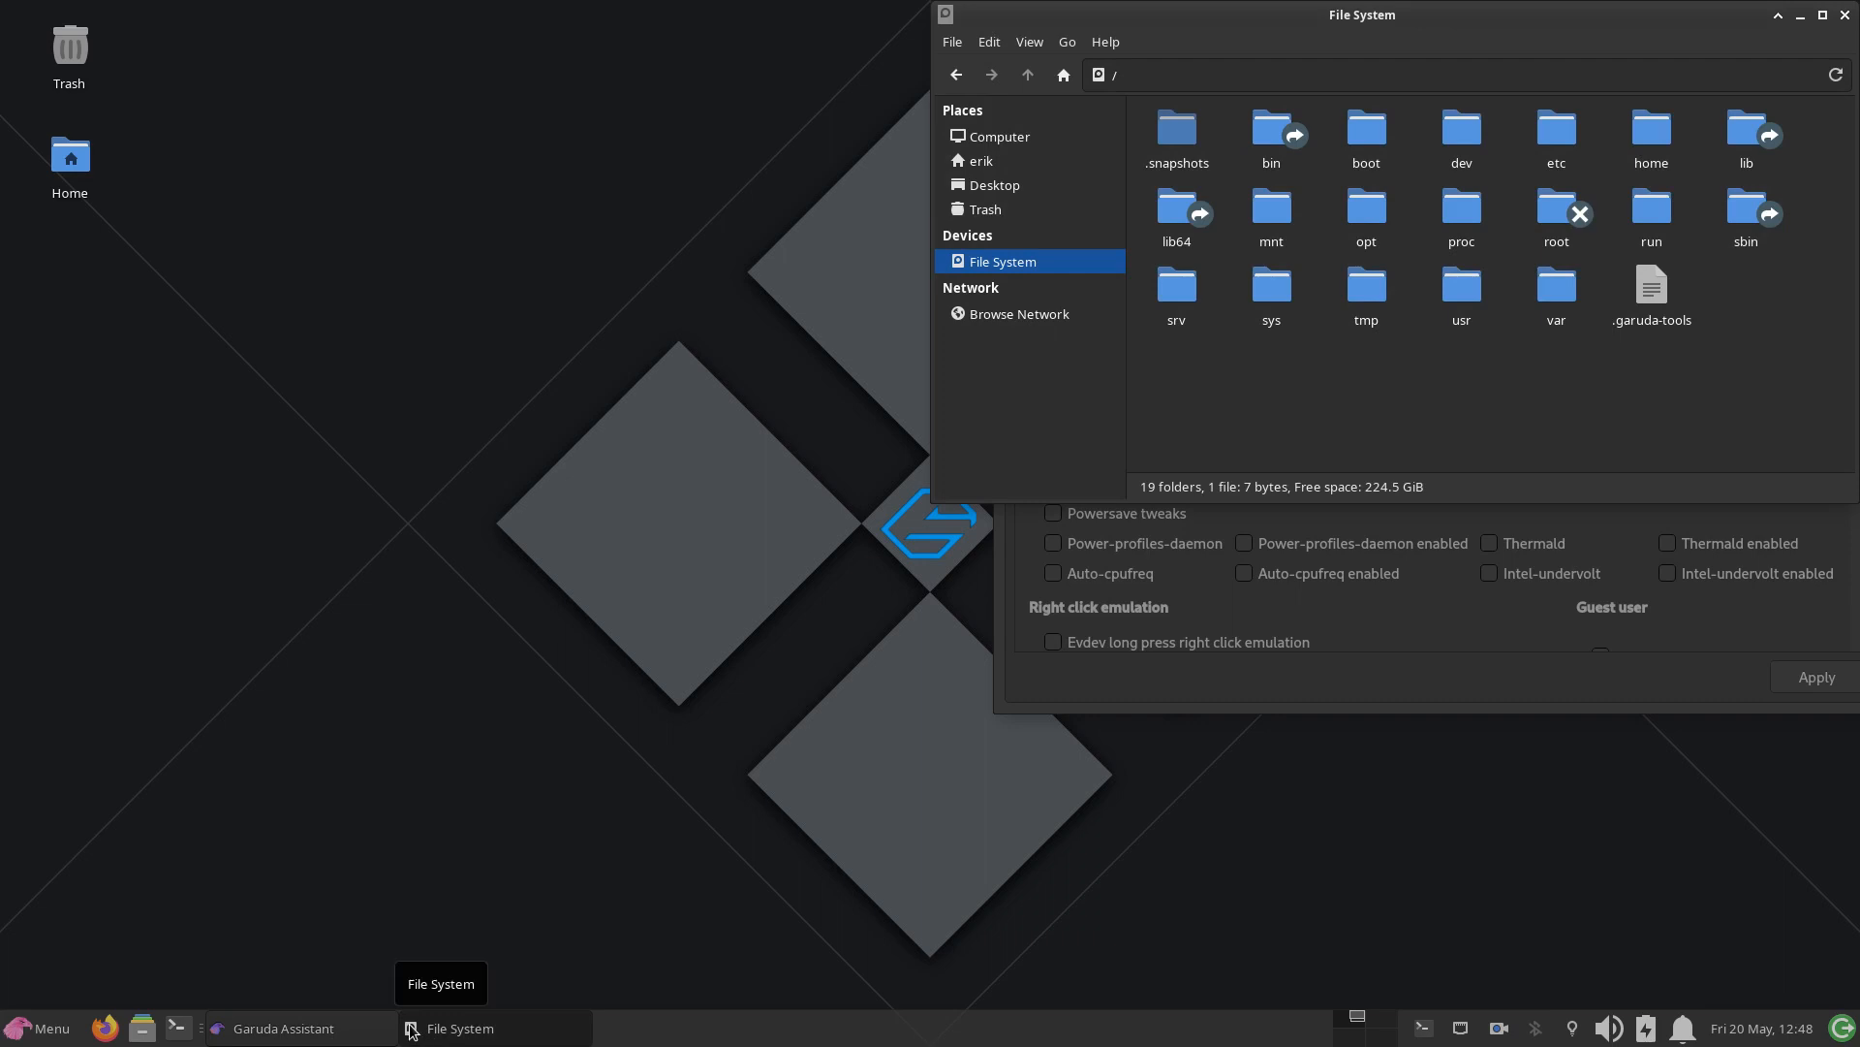
Step: Browse to /etc/hblock in the file manager and select allow.list to point out the list files
{"action": "double_click", "coordinate": [1556, 128]}
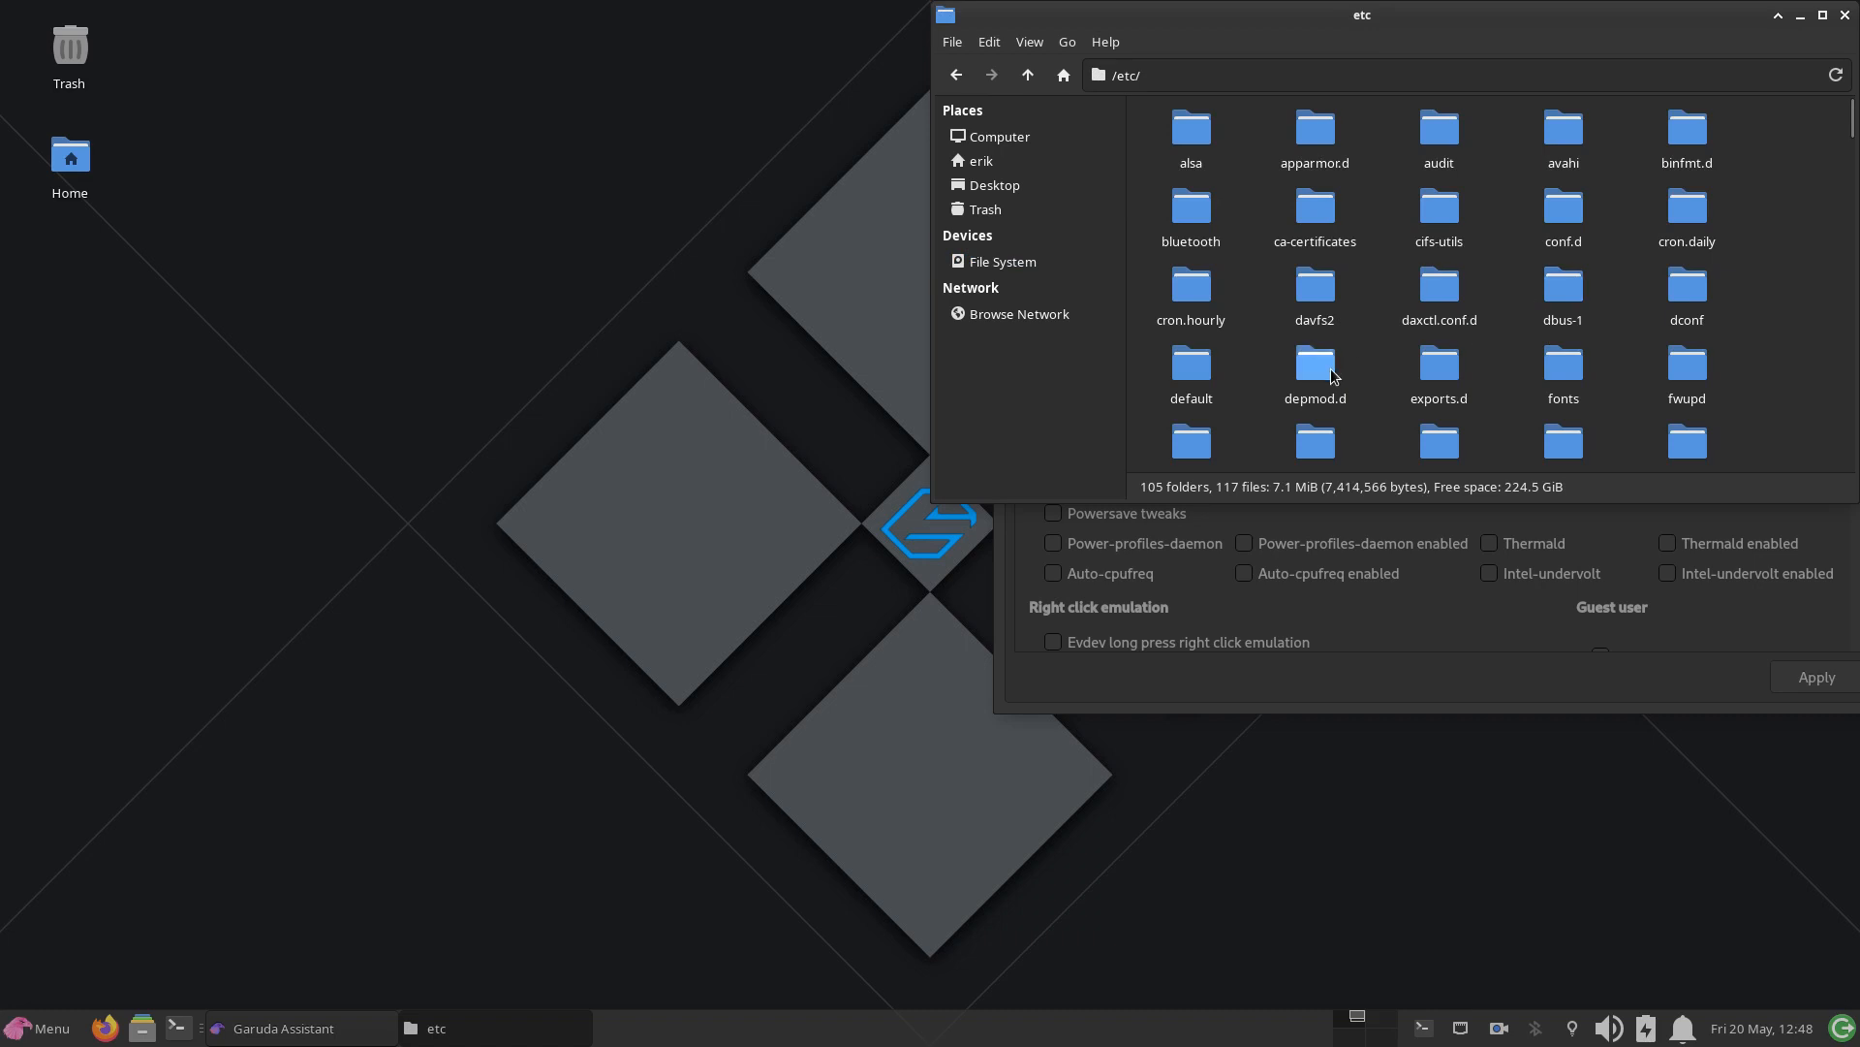
{"action": "scroll", "coordinate": [1333, 377], "scroll_direction": "down", "scroll_amount": 2}
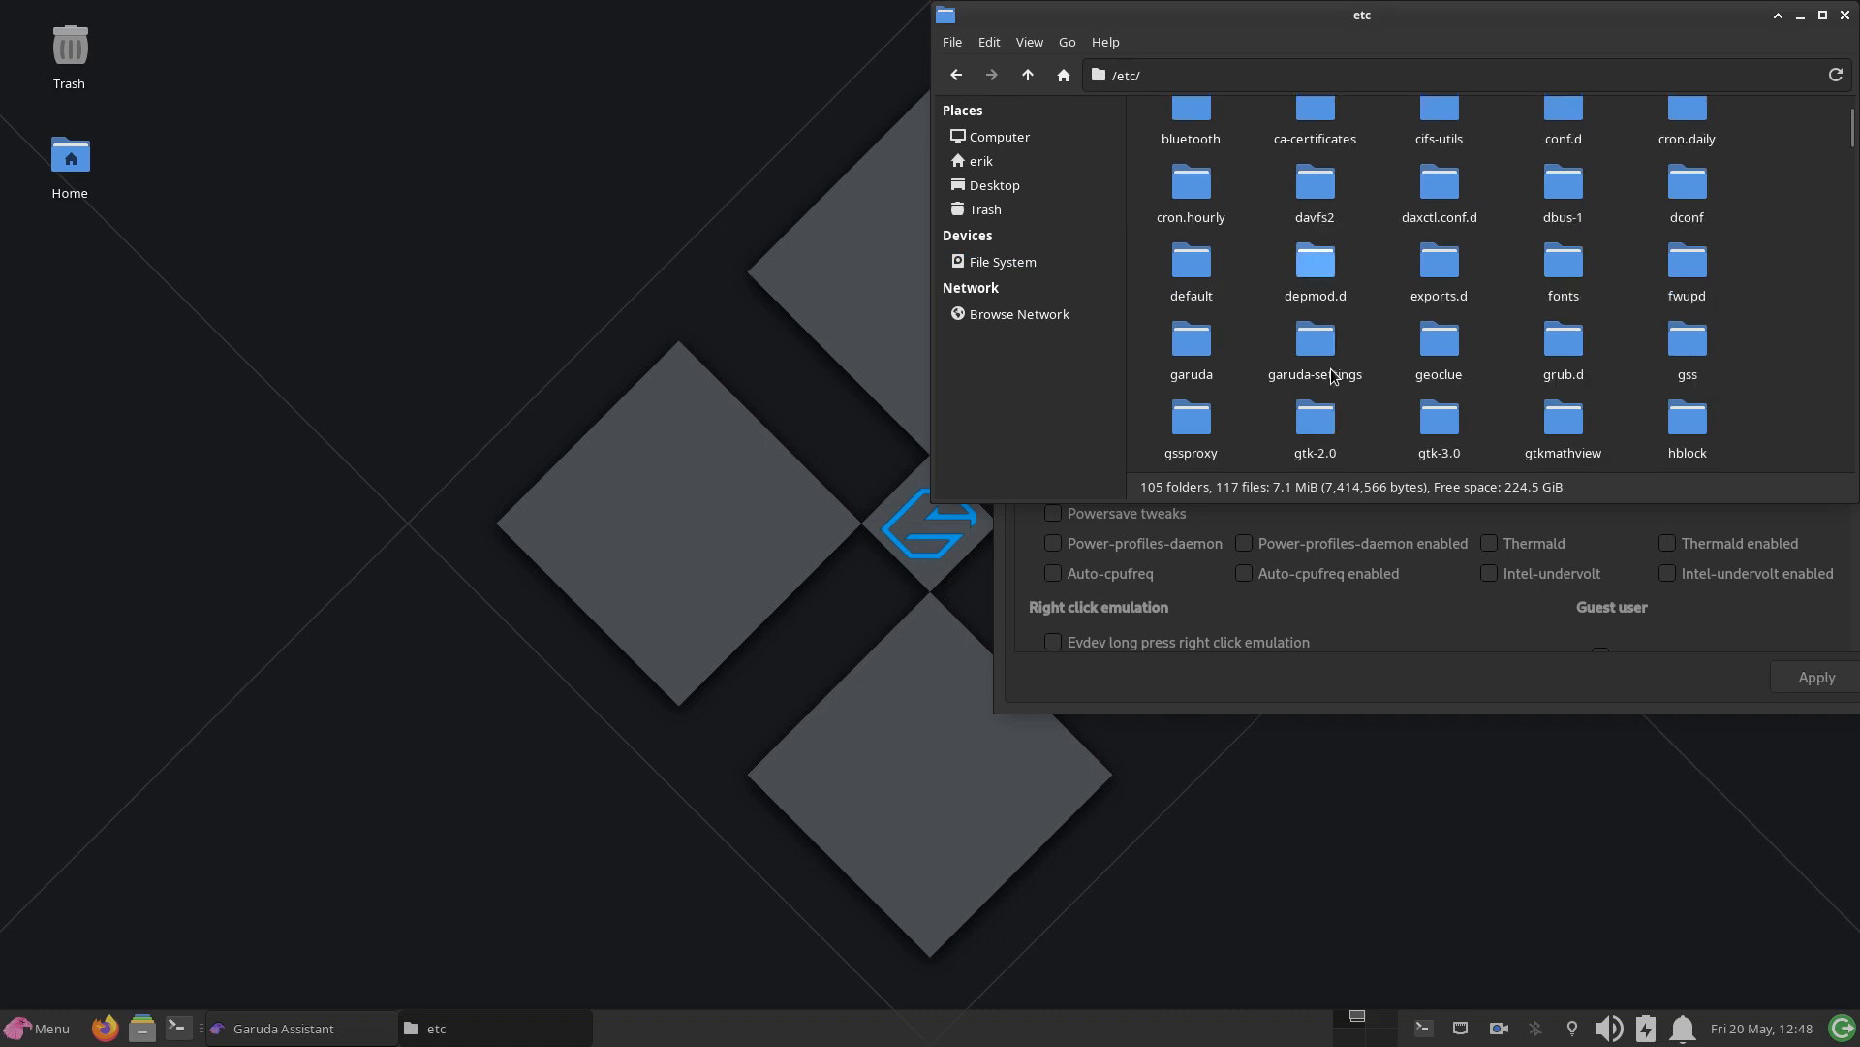
{"action": "scroll", "coordinate": [1333, 377], "scroll_direction": "down", "scroll_amount": 2}
{"action": "scroll", "coordinate": [1333, 377], "scroll_direction": "down", "scroll_amount": 2}
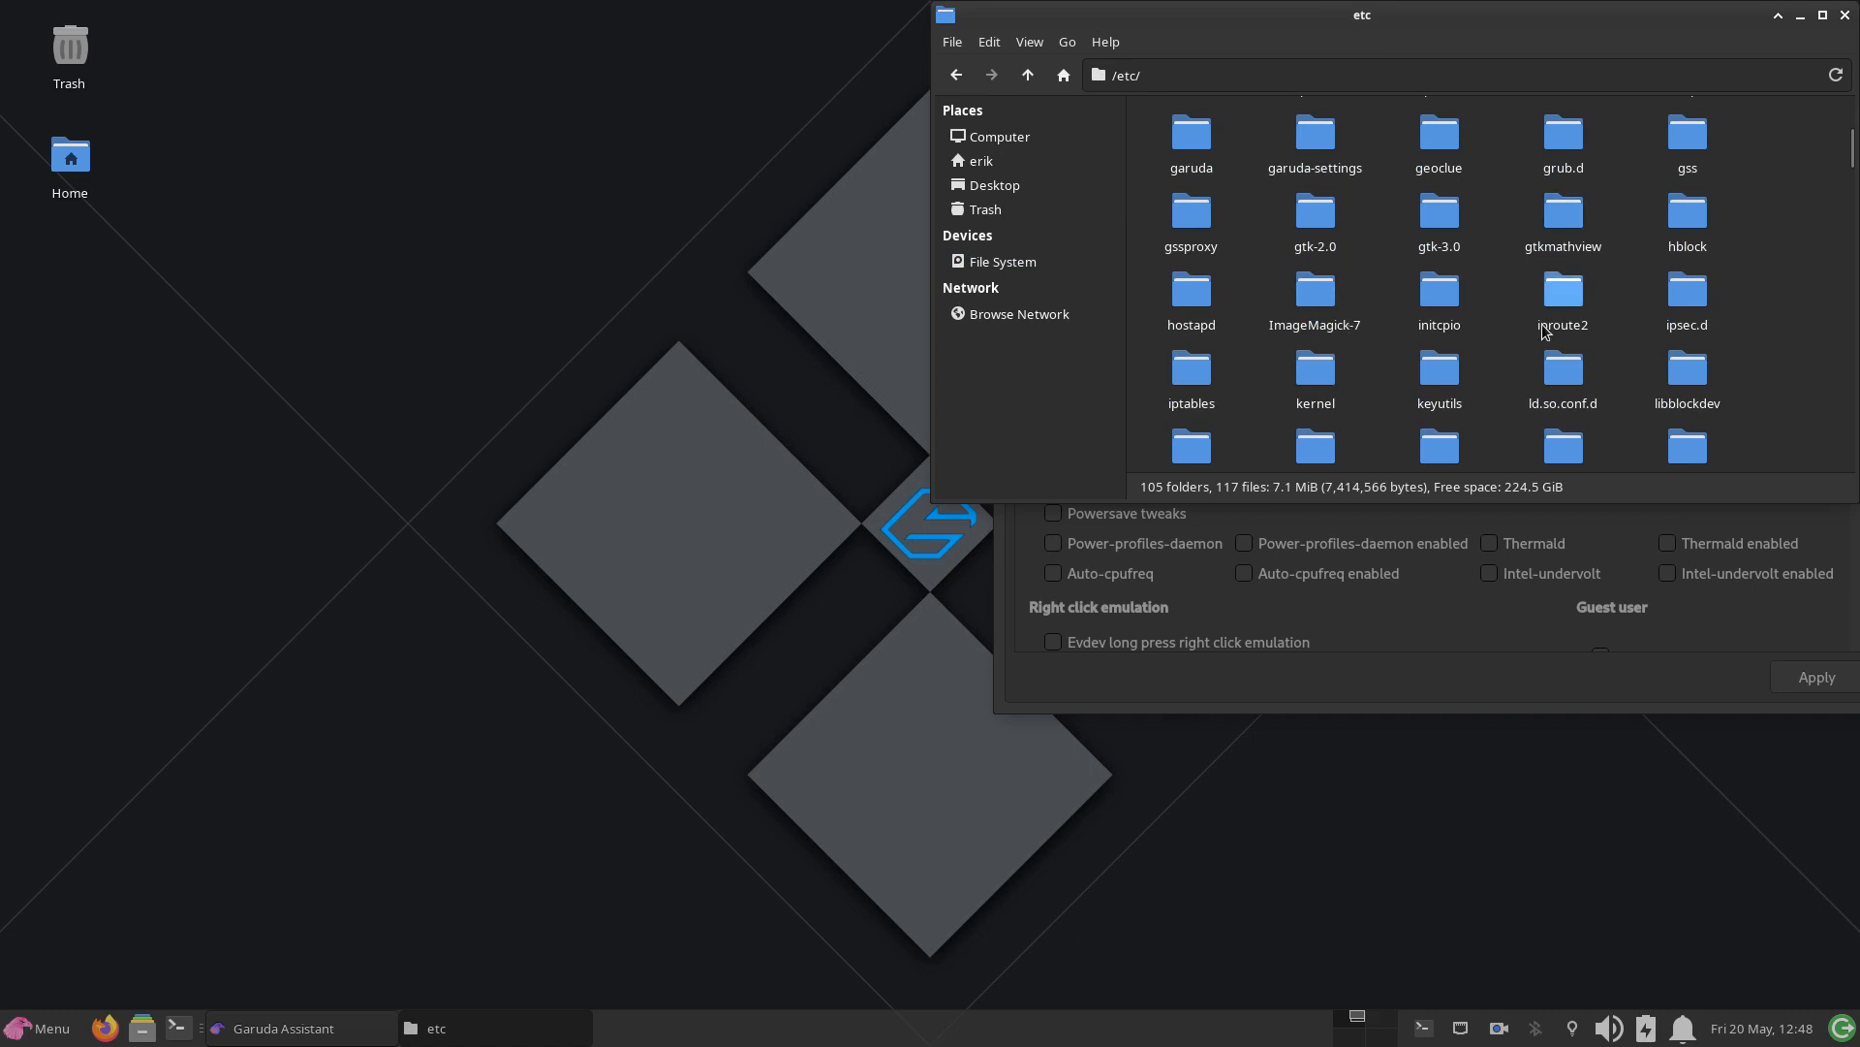
{"action": "double_click", "coordinate": [1688, 213]}
{"action": "left_click", "coordinate": [1155, 137]}
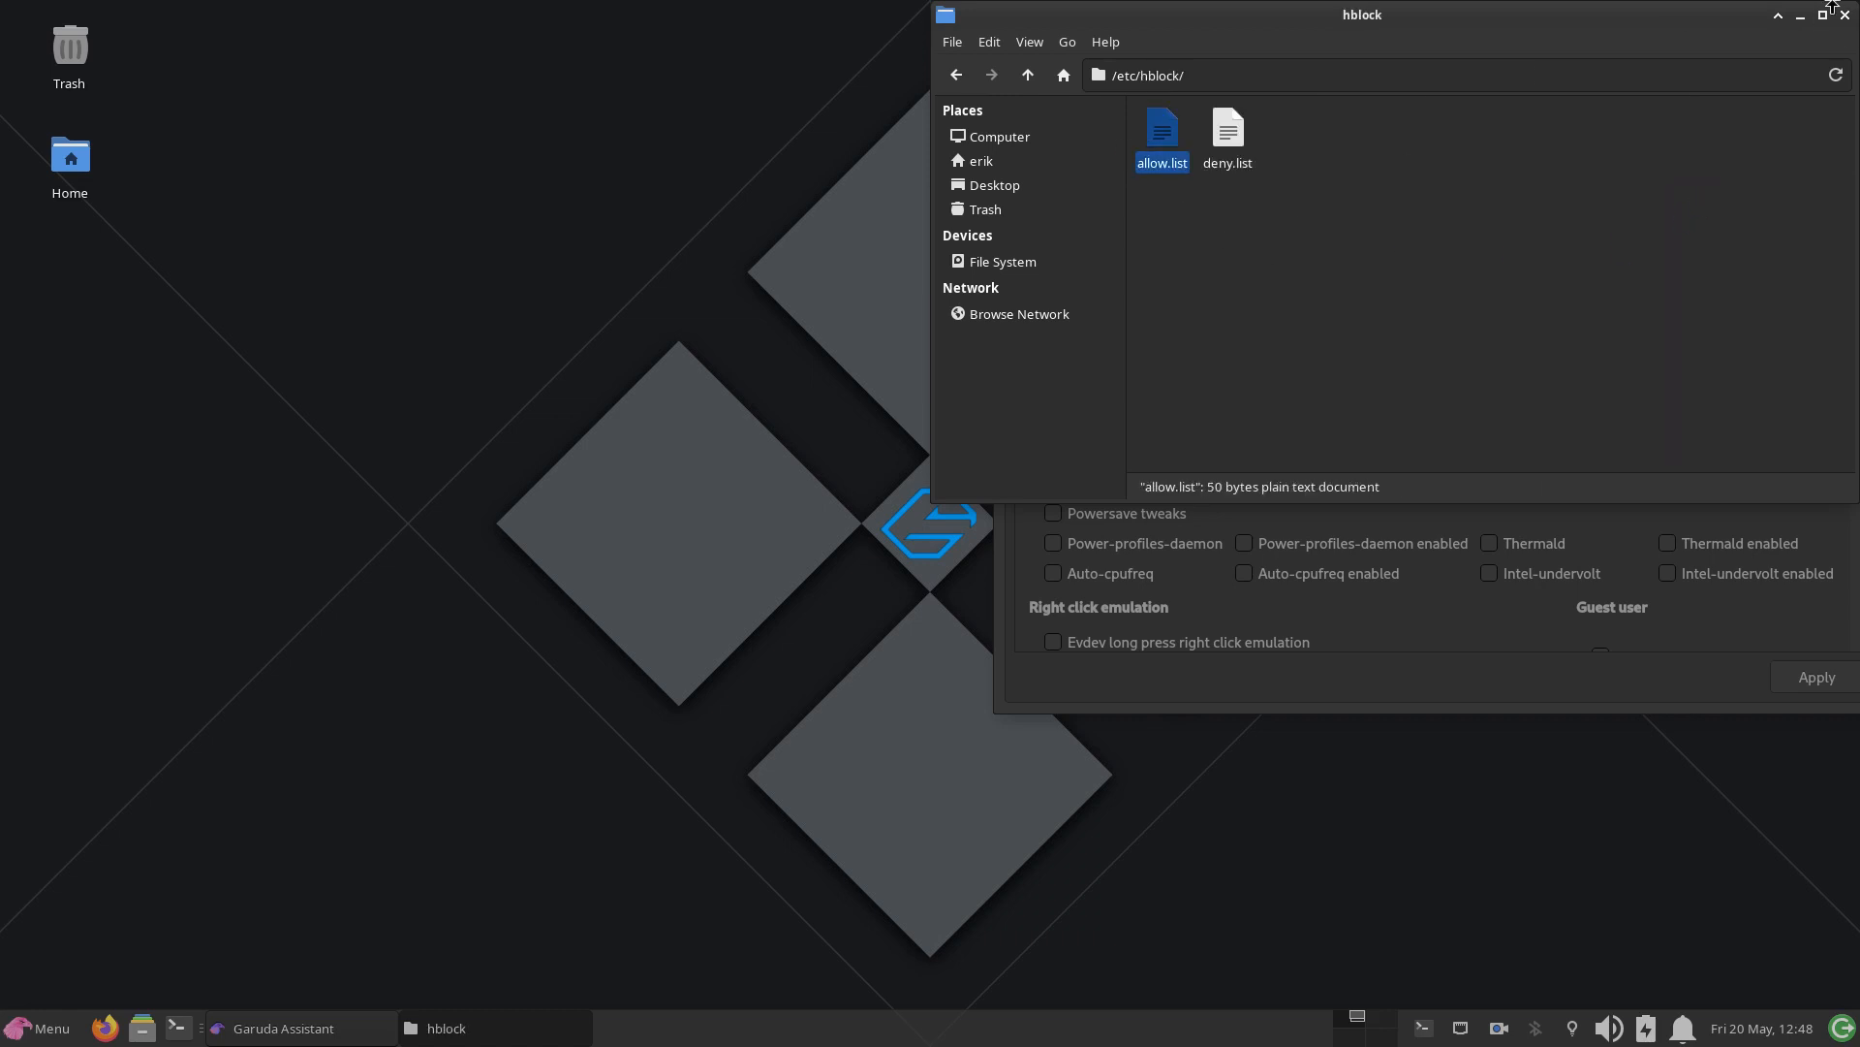
Step: Close the file manager window and move the Garuda Assistant window fully into view on the desktop
{"action": "left_click", "coordinate": [1845, 16]}
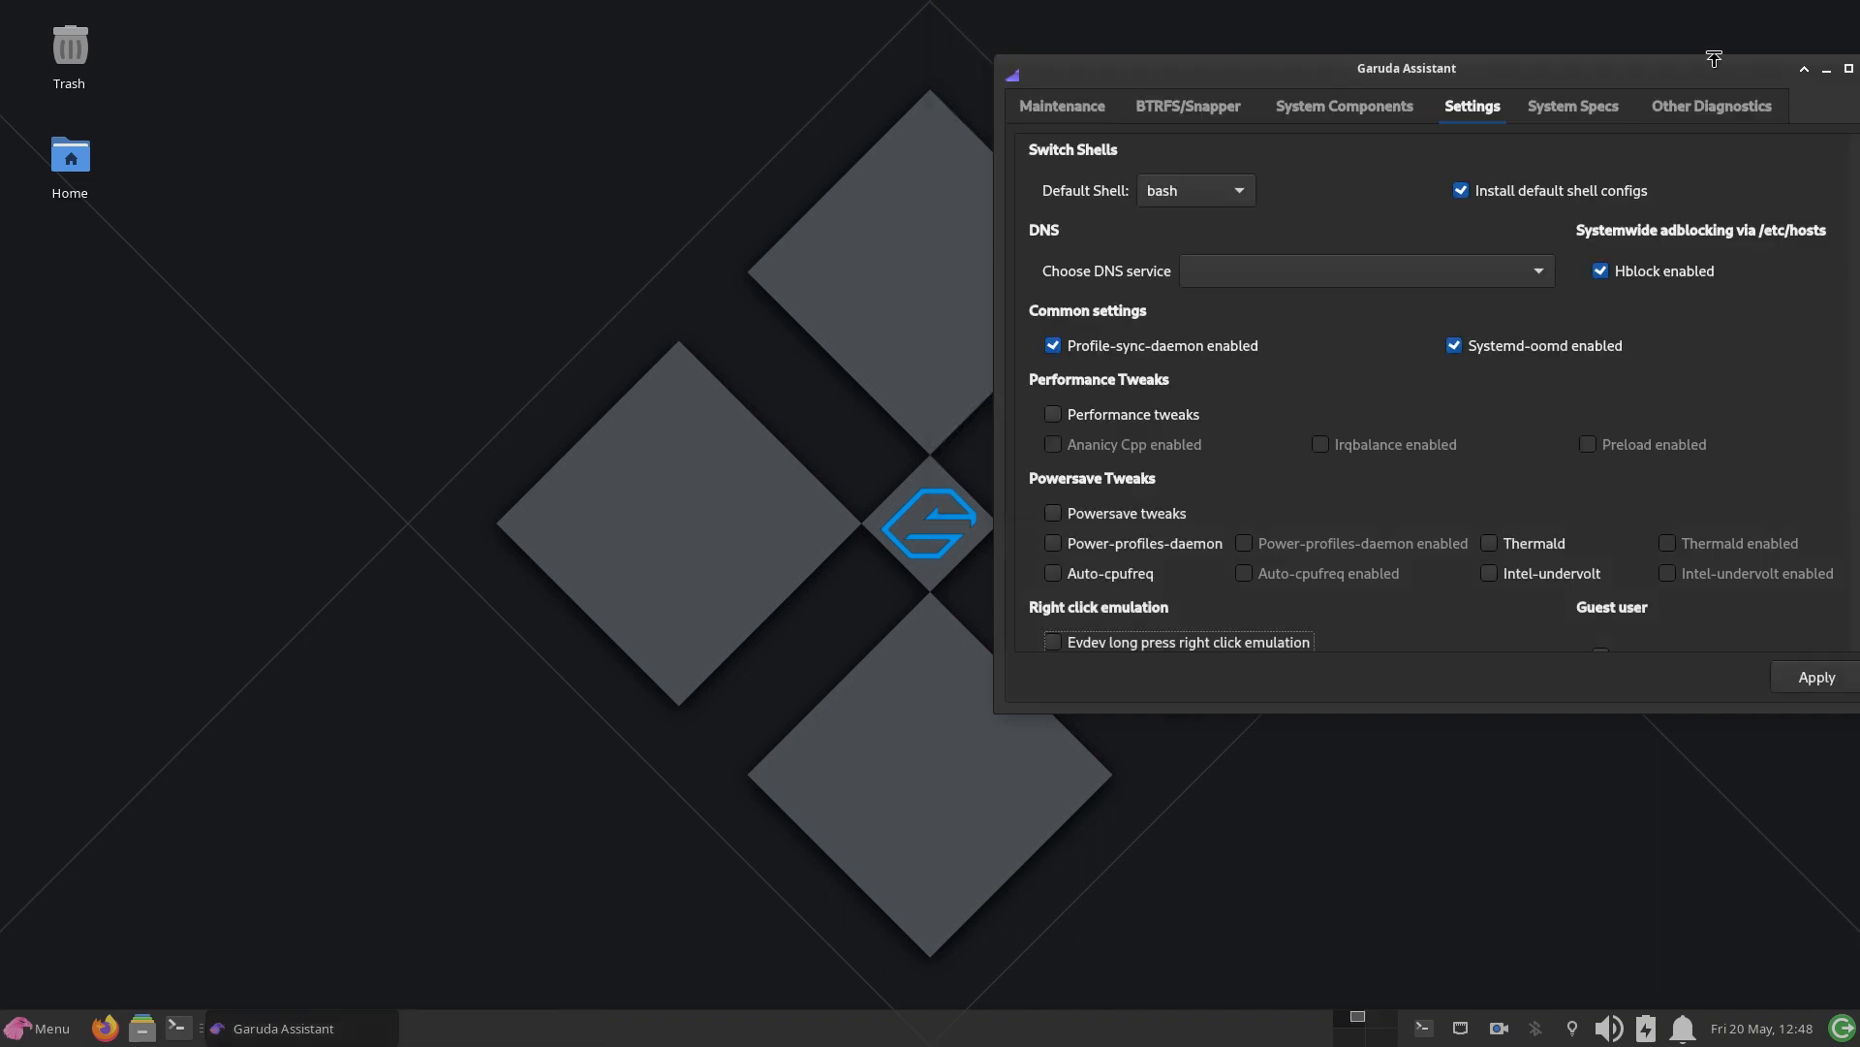
{"action": "left_click_drag", "start_coordinate": [1670, 65], "coordinate": [1372, 70]}
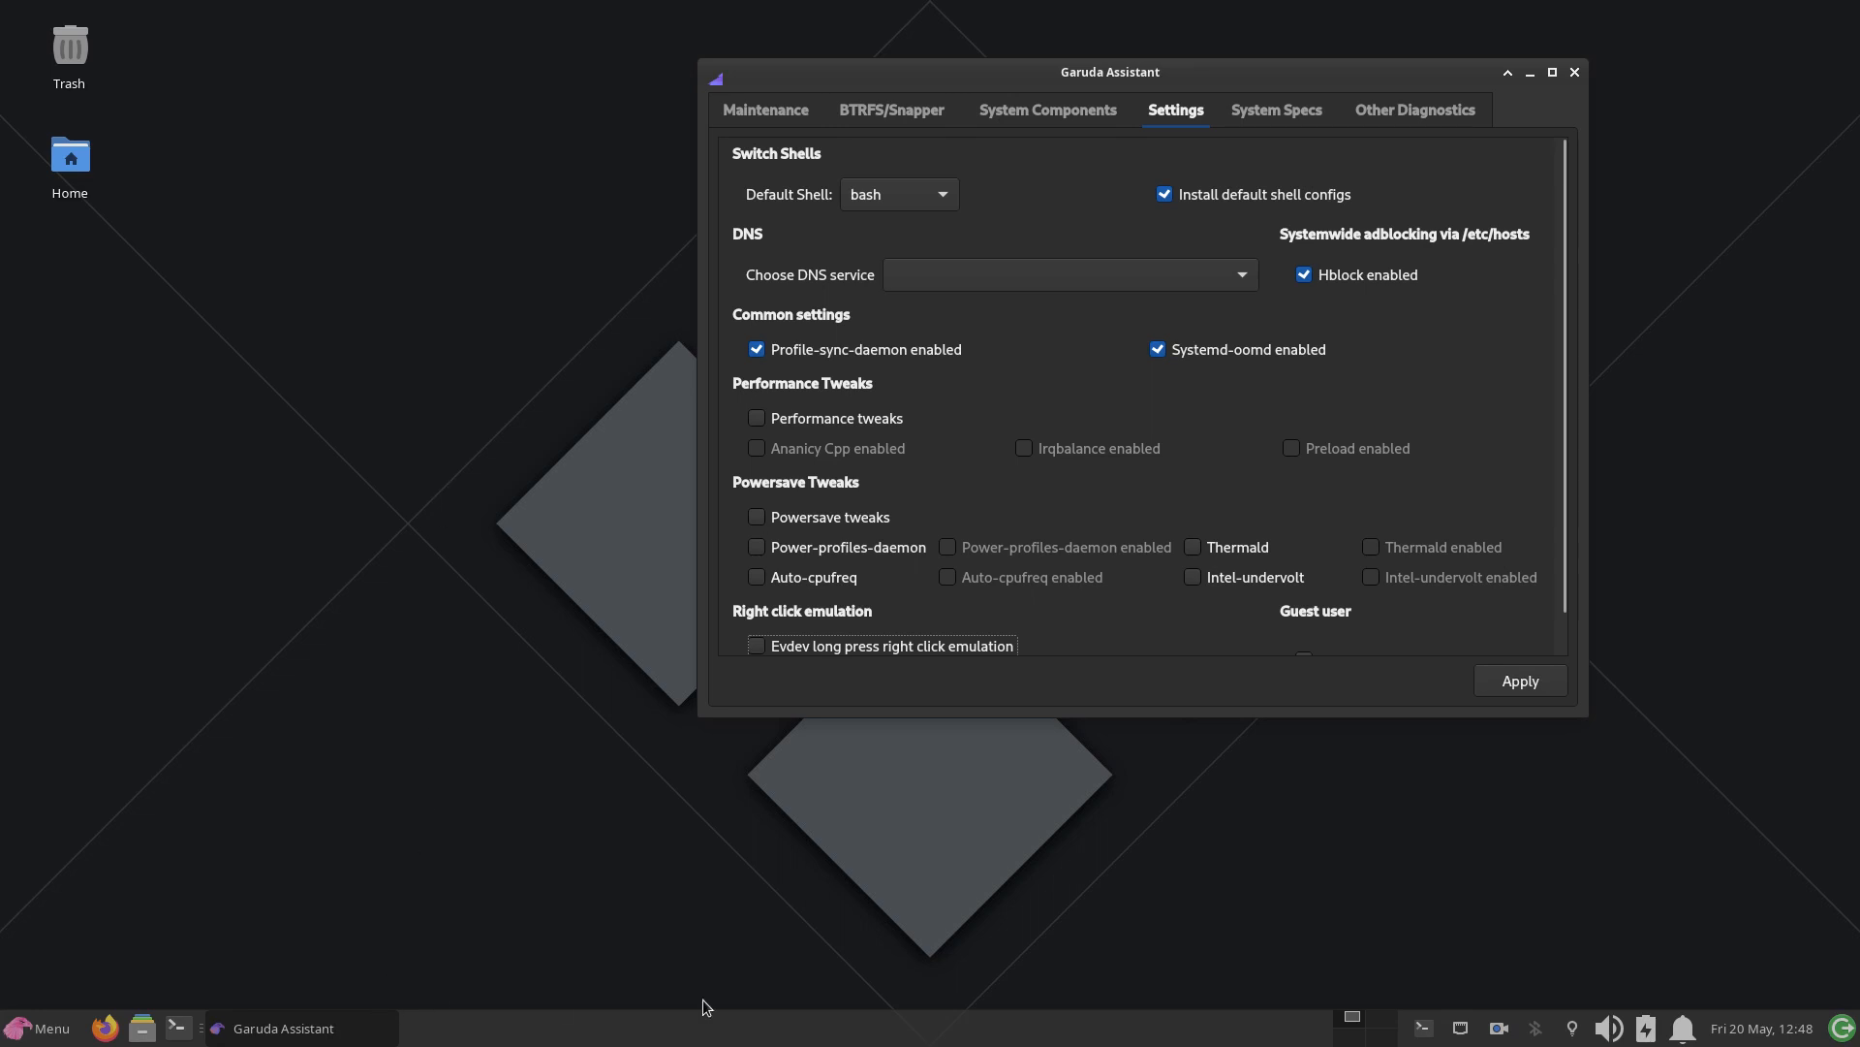
{"action": "right_click", "coordinate": [1499, 1027]}
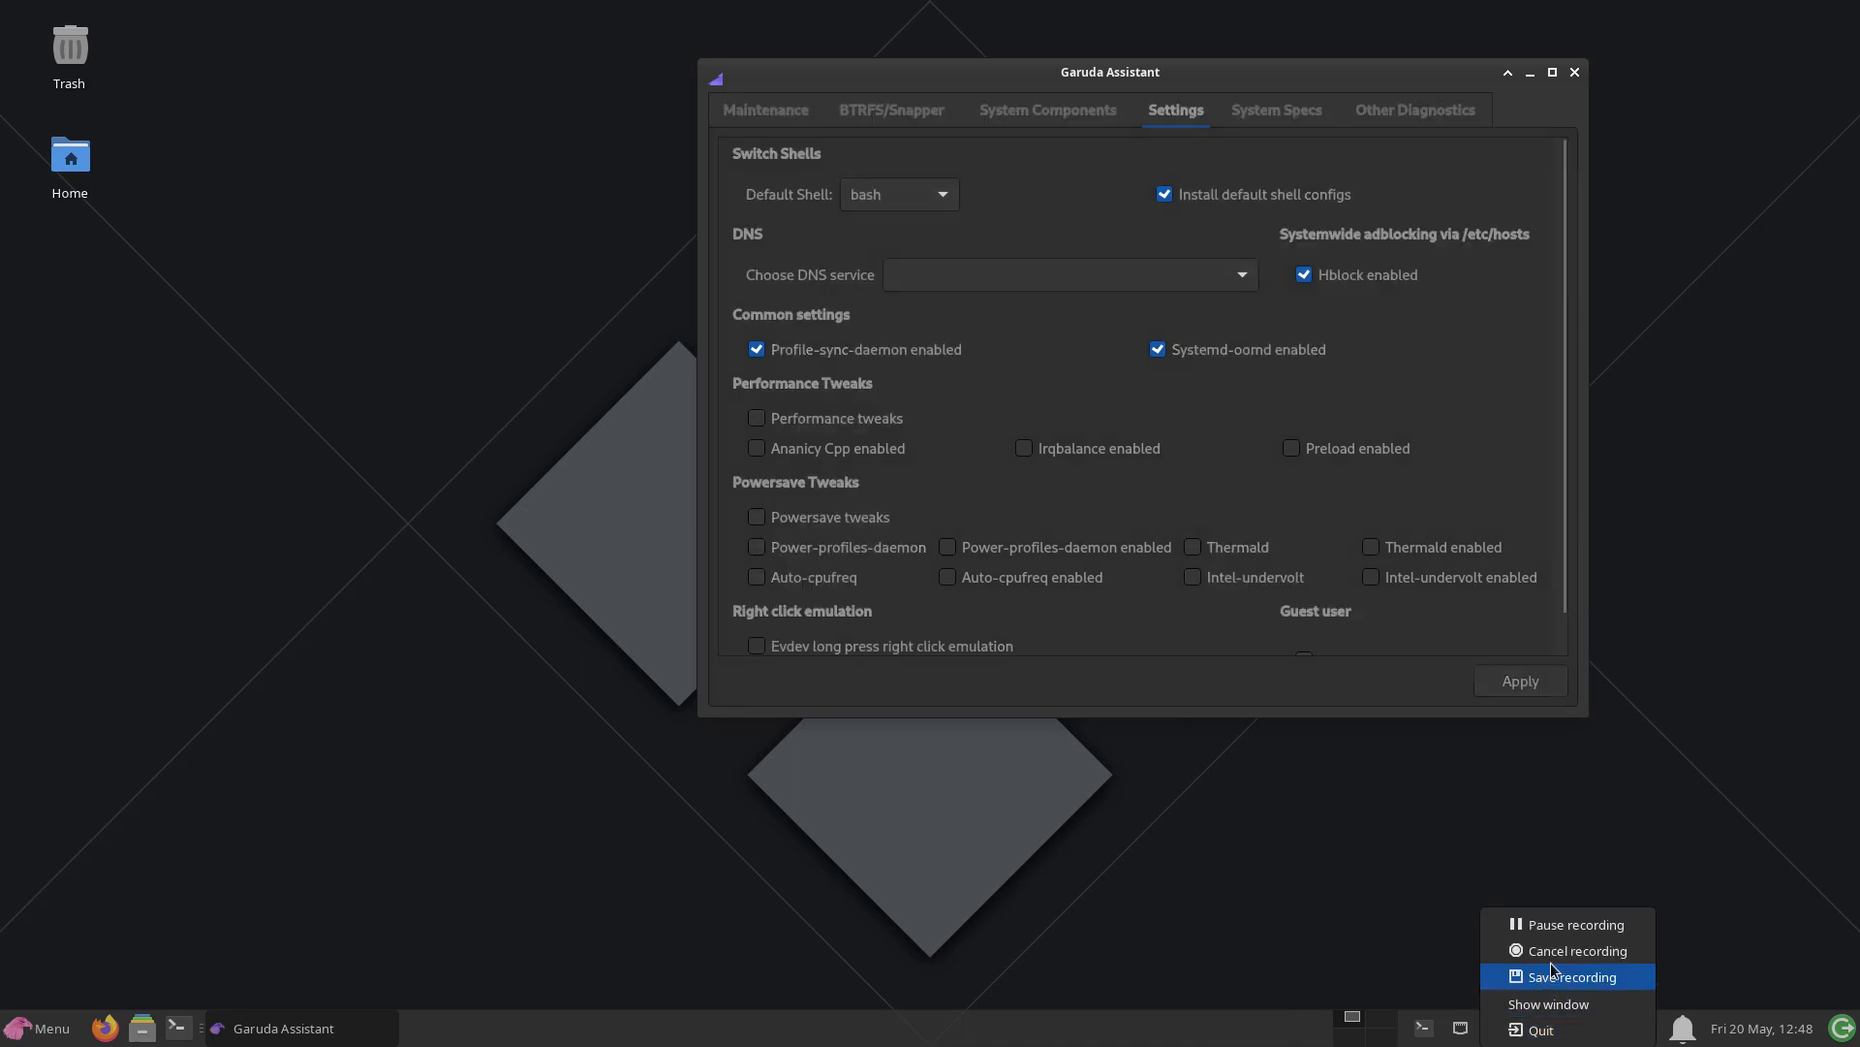